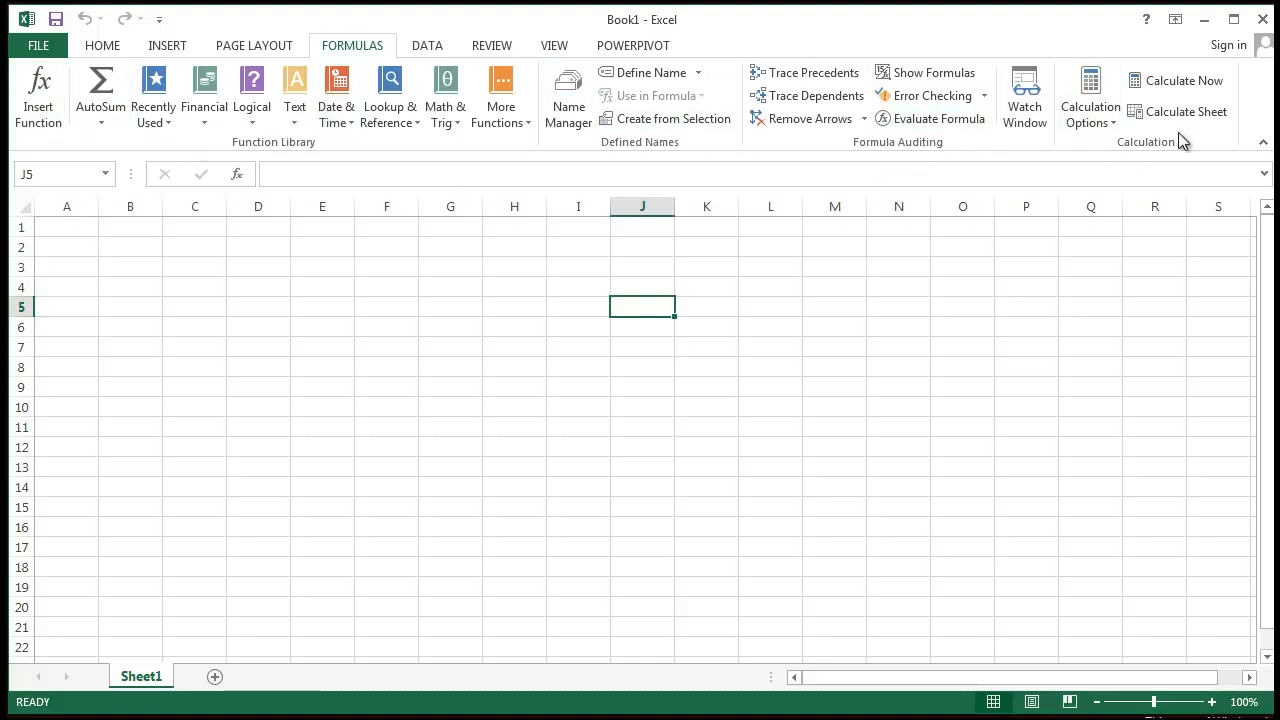
click(414, 492)
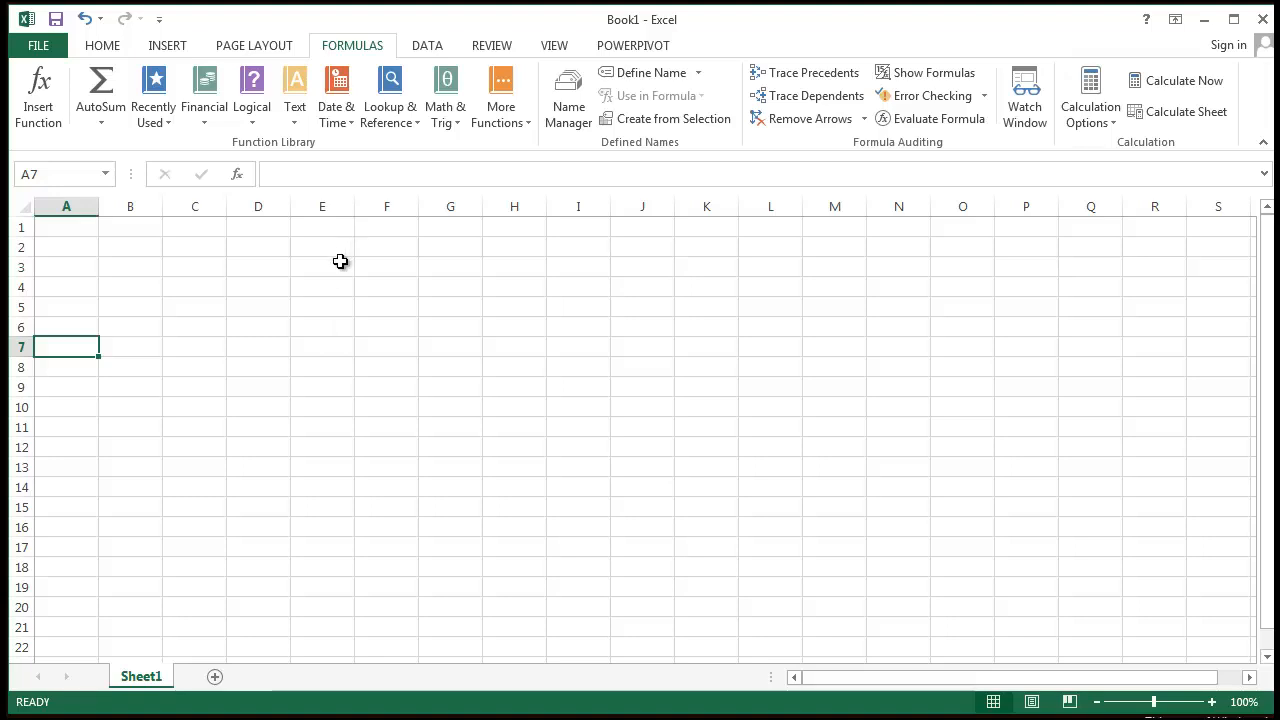
click(244, 347)
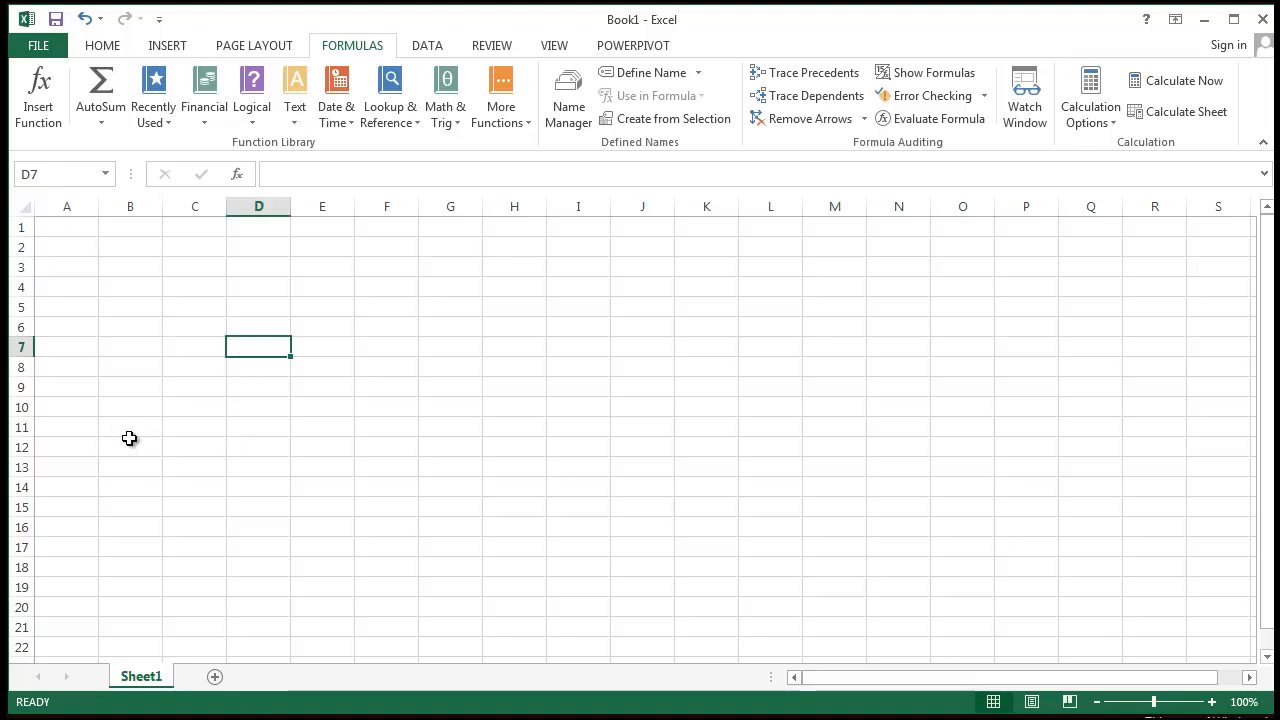
click(190, 288)
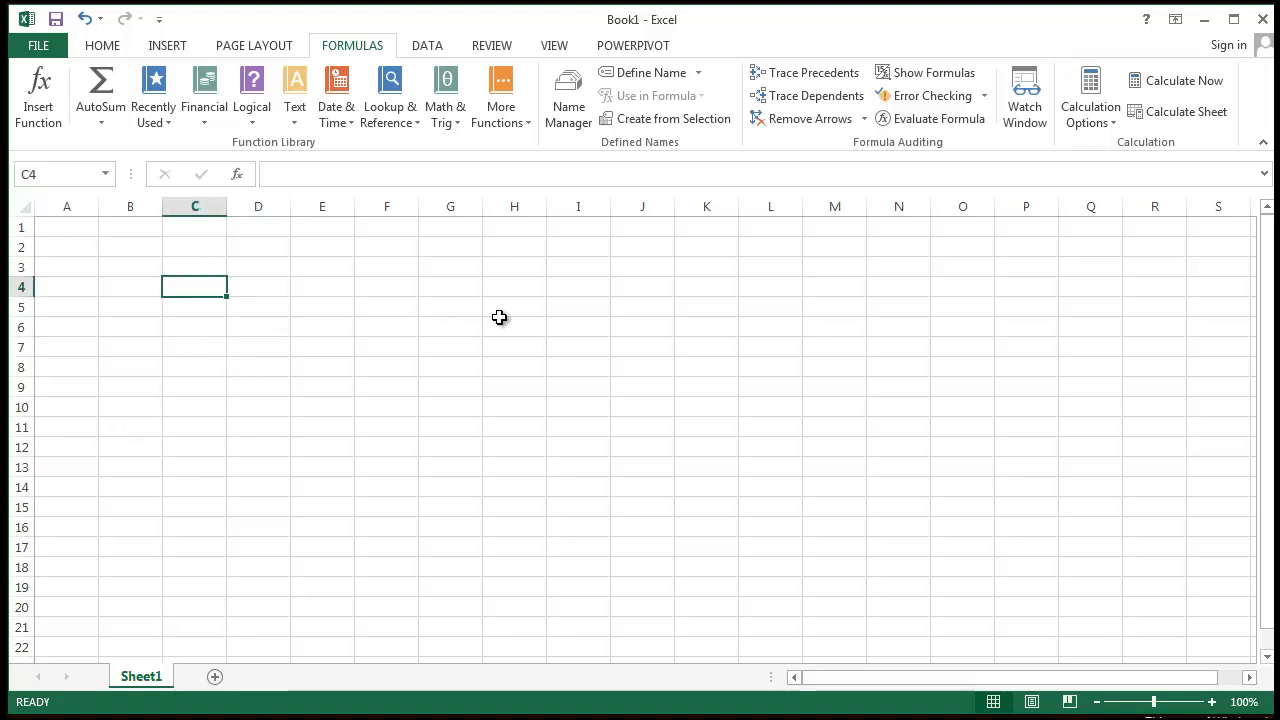
drag(197, 312, 196, 329)
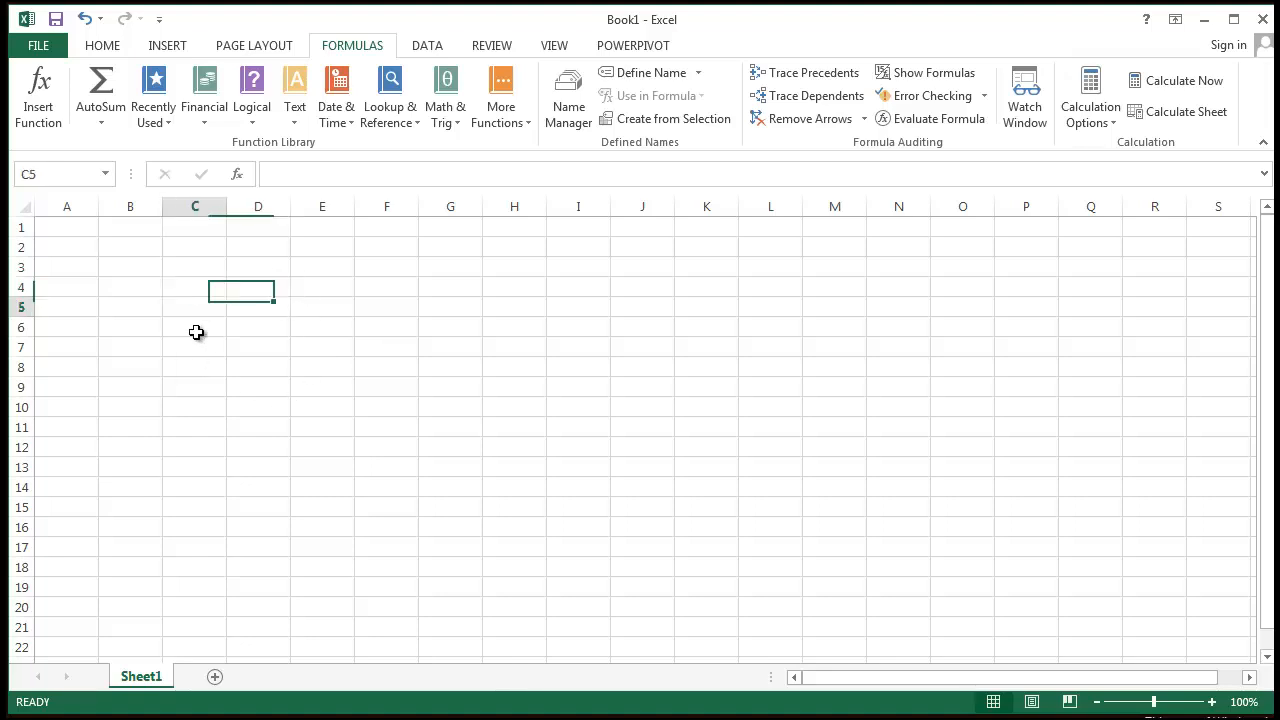
click(161, 282)
click(181, 252)
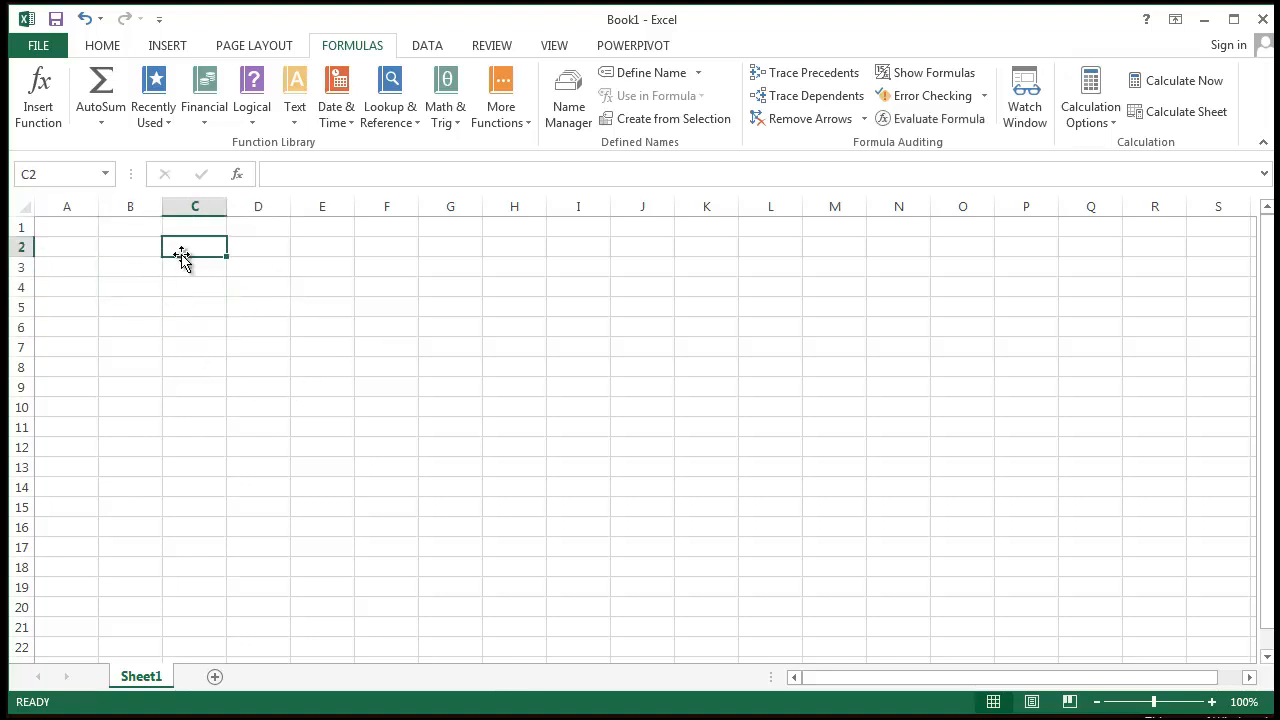
- Enter the formula =2*2 in cell C3
click(187, 274)
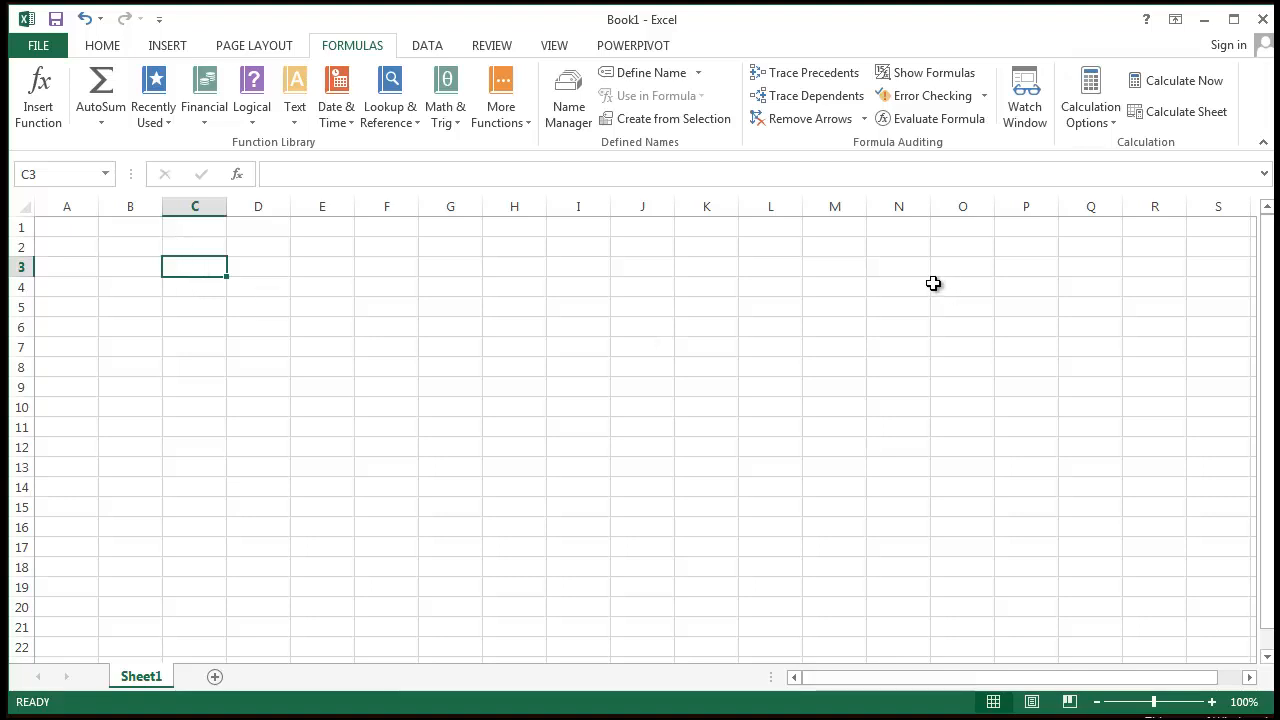
text(=2+2)
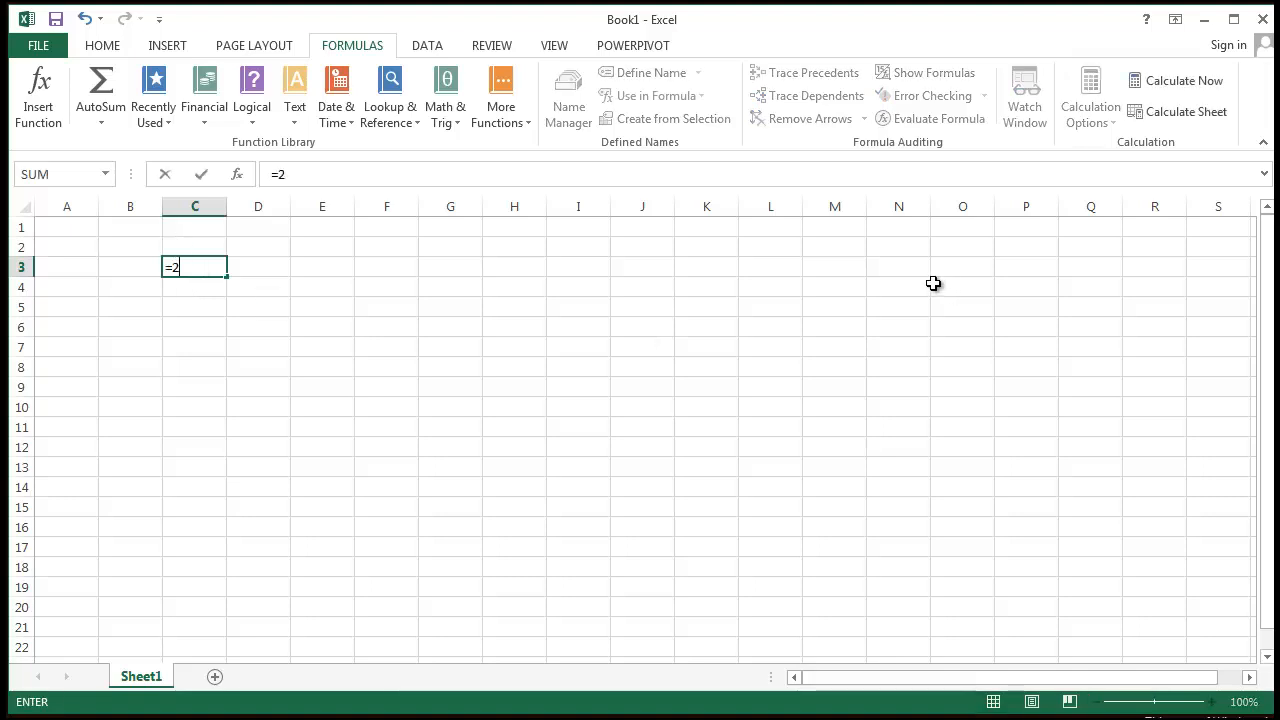
key(Return)
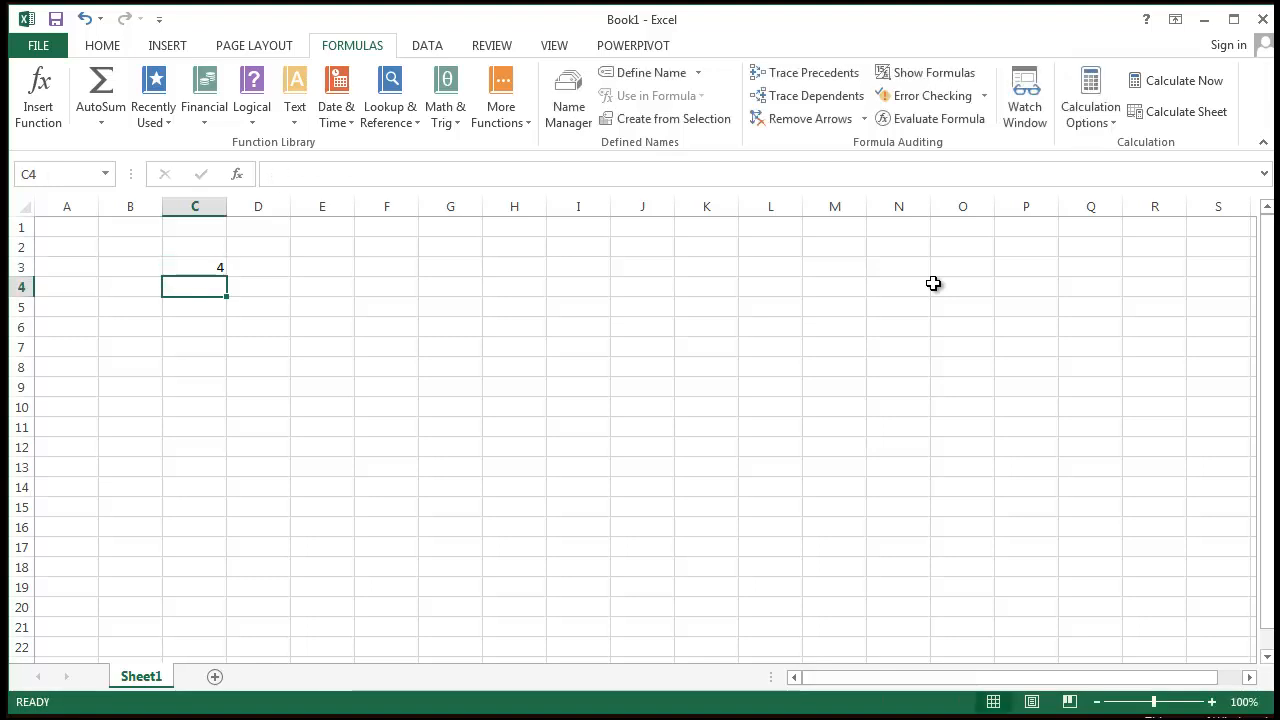
- Examine the formula behind cell C3 and compare it with the empty cells around it
click(215, 270)
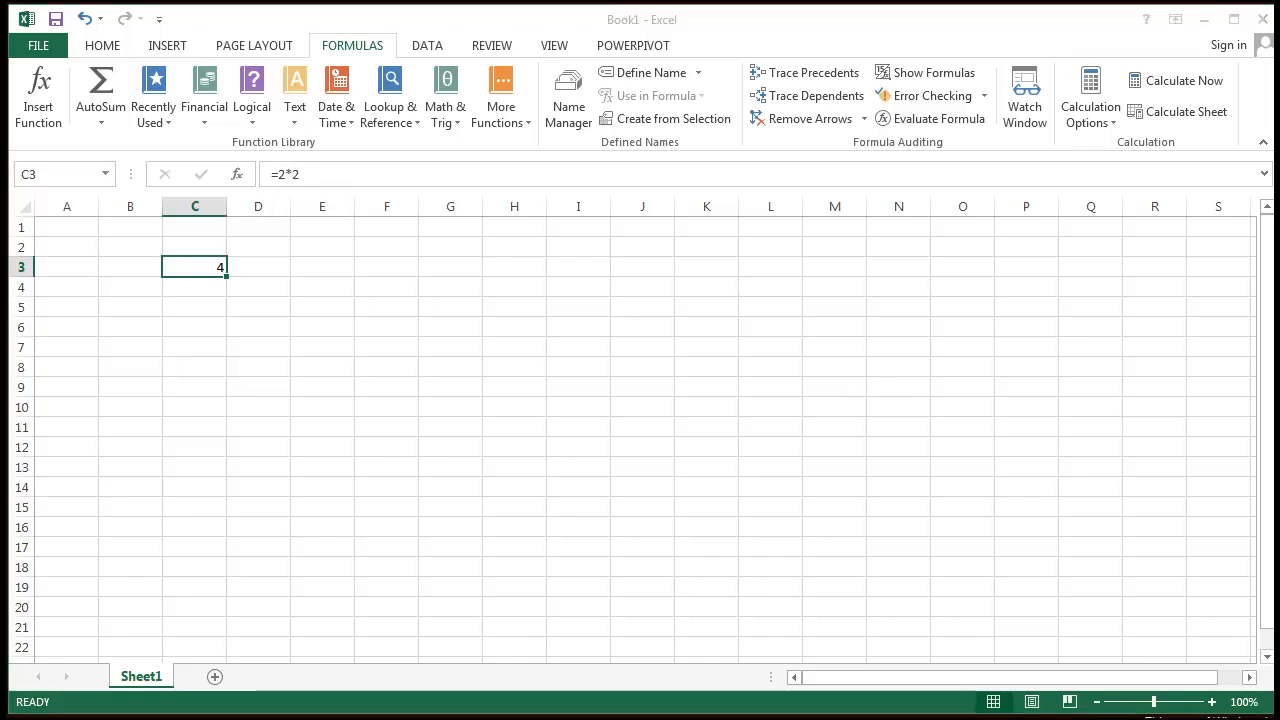
click(256, 271)
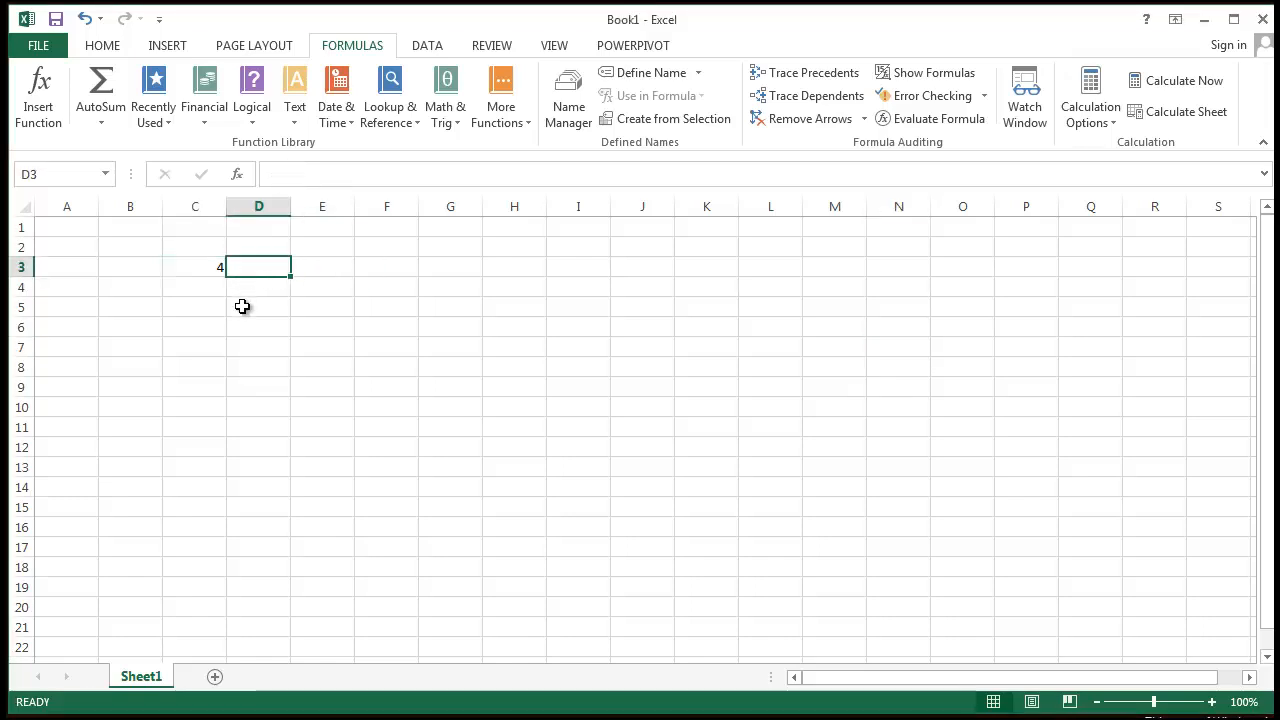
click(434, 250)
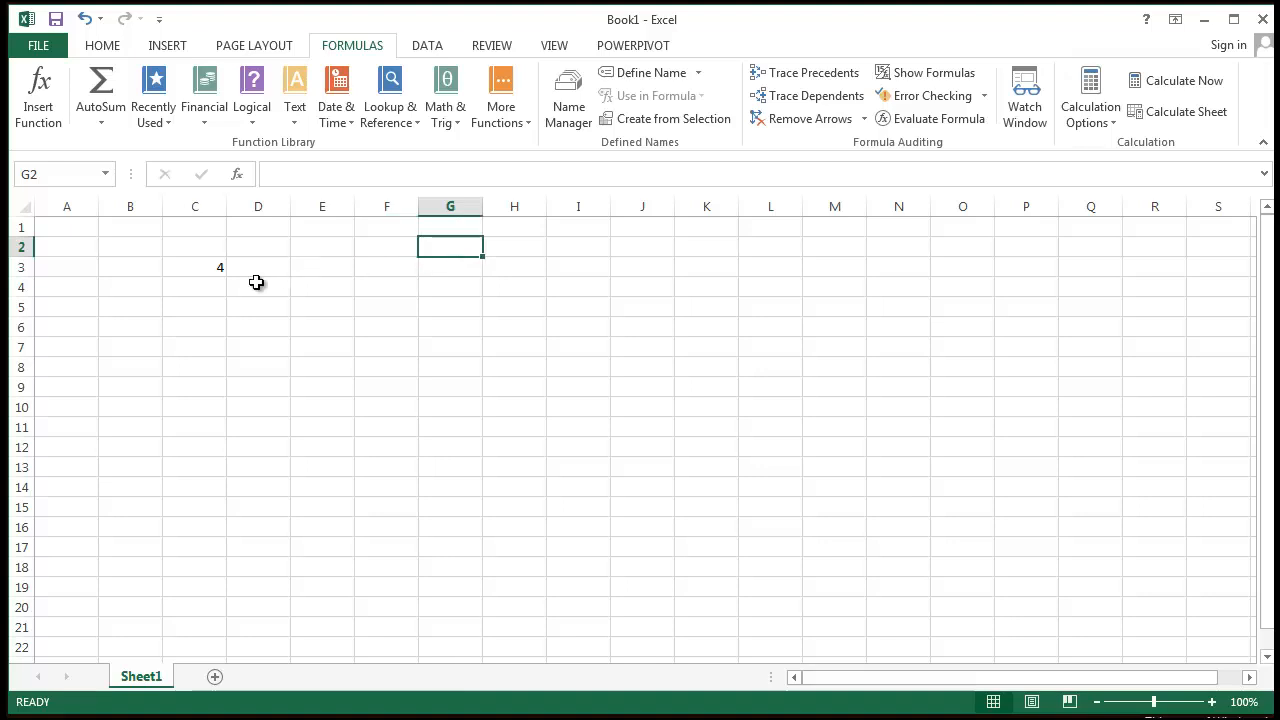
click(215, 266)
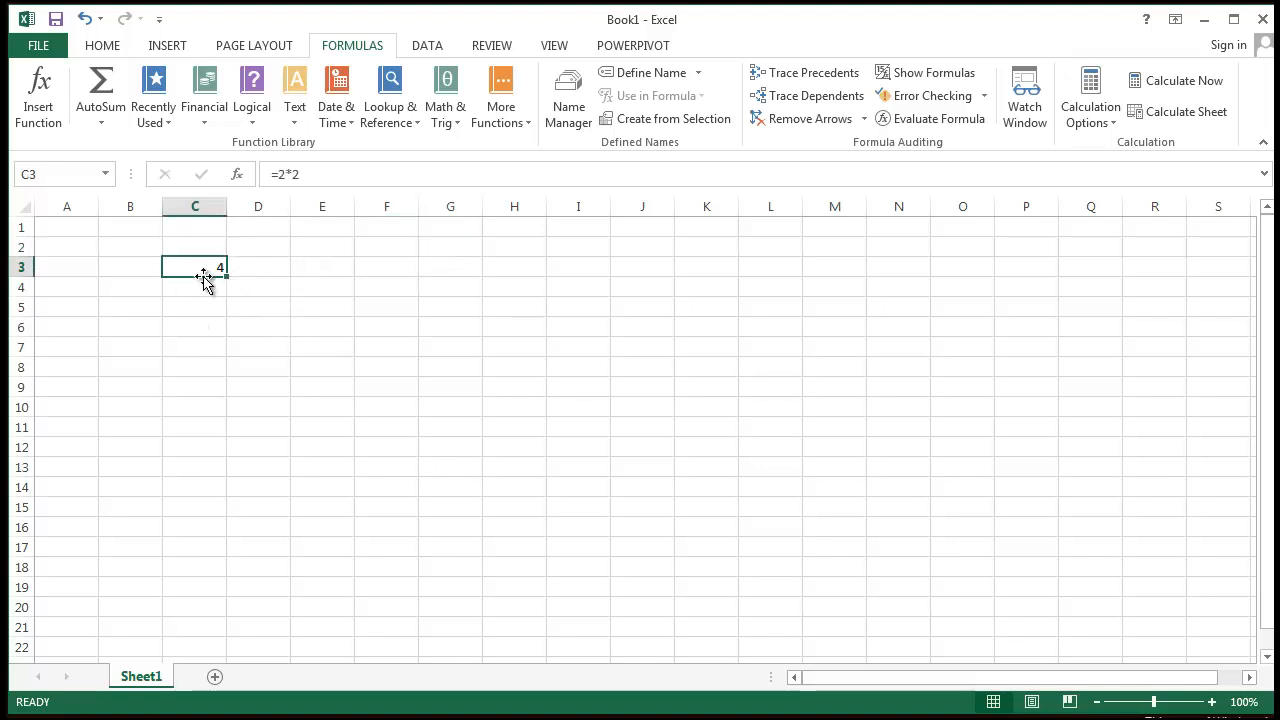
click(319, 177)
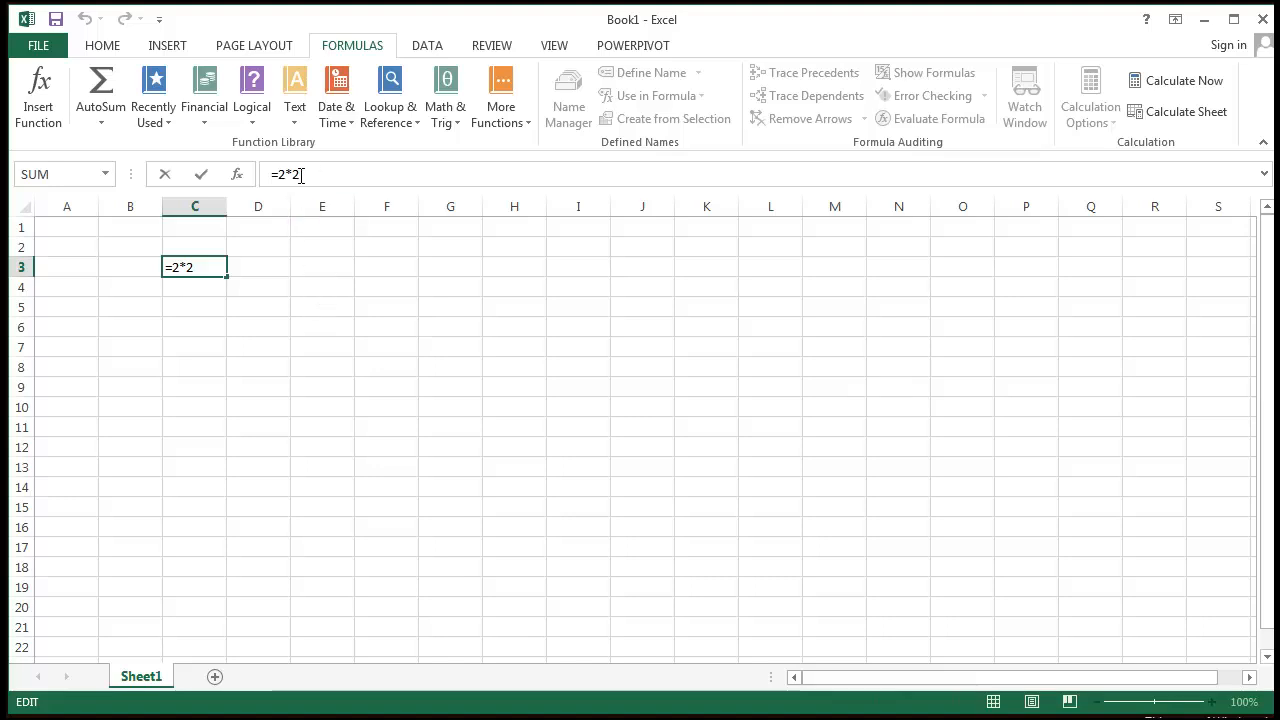
click(331, 329)
click(331, 266)
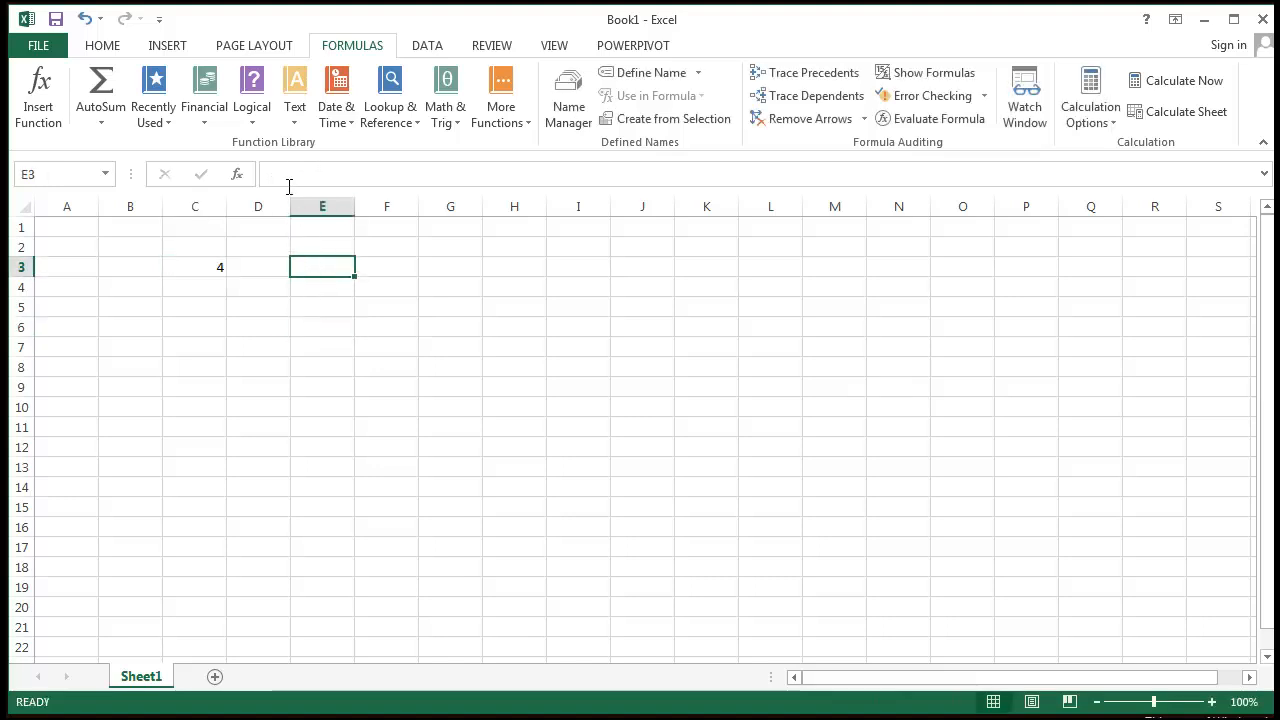
click(292, 178)
click(212, 268)
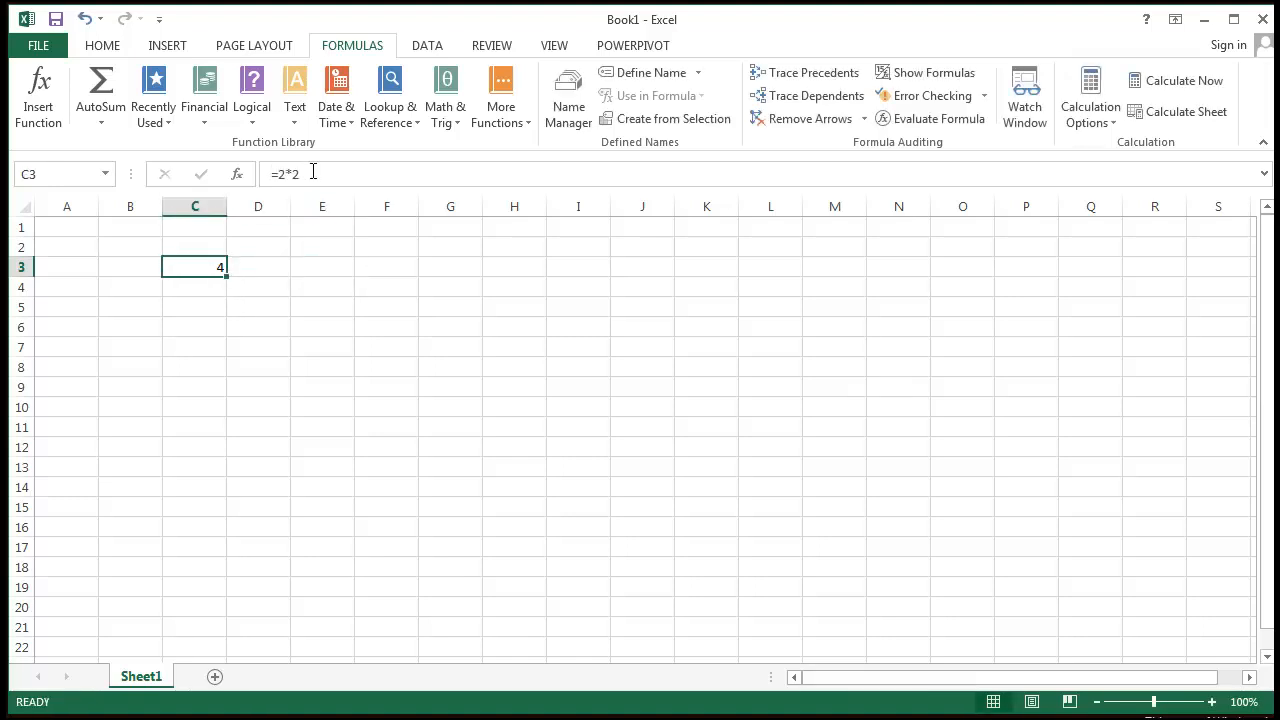
- Open the formula in C3 for editing, view the list of available functions, and leave the cell without changing it
click(313, 174)
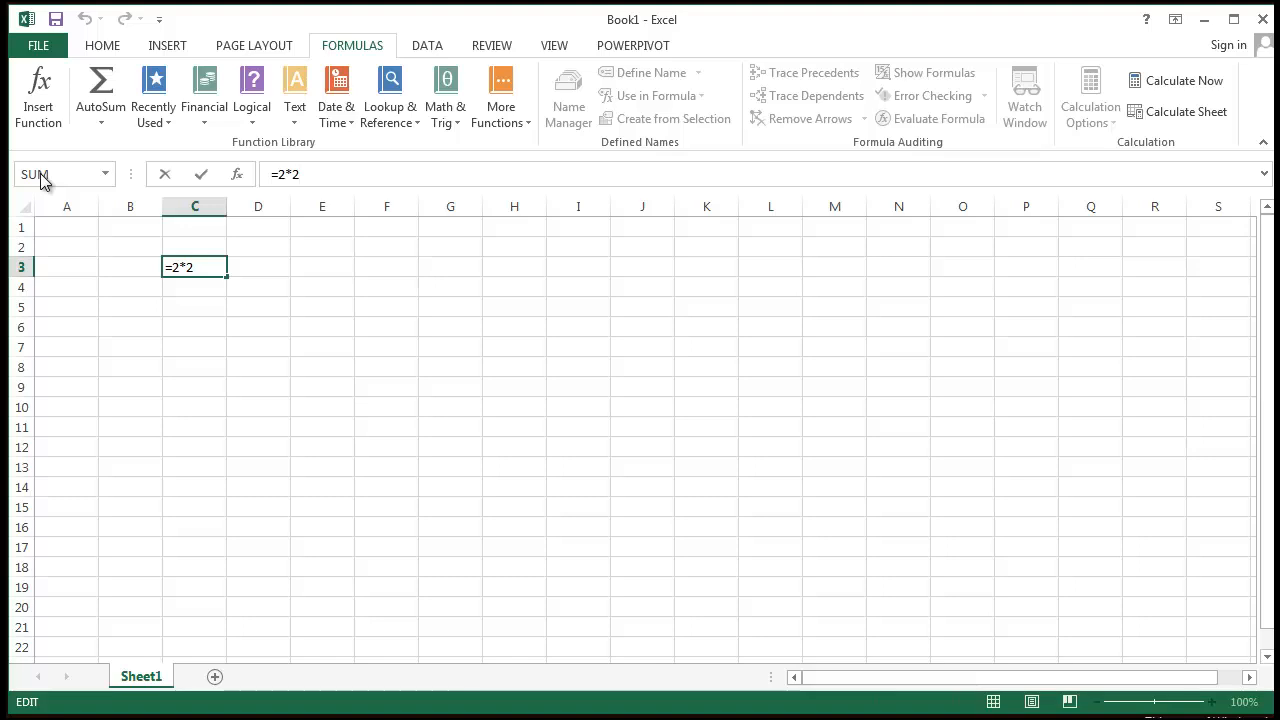
click(111, 175)
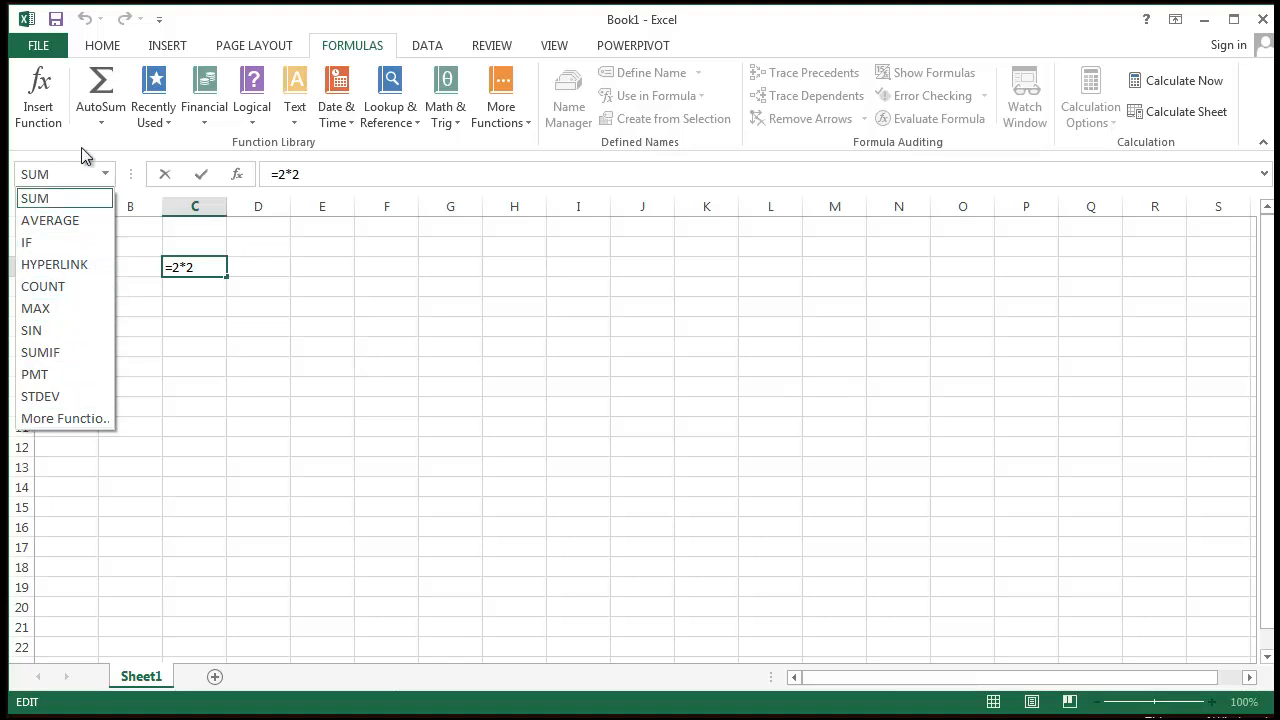
click(322, 170)
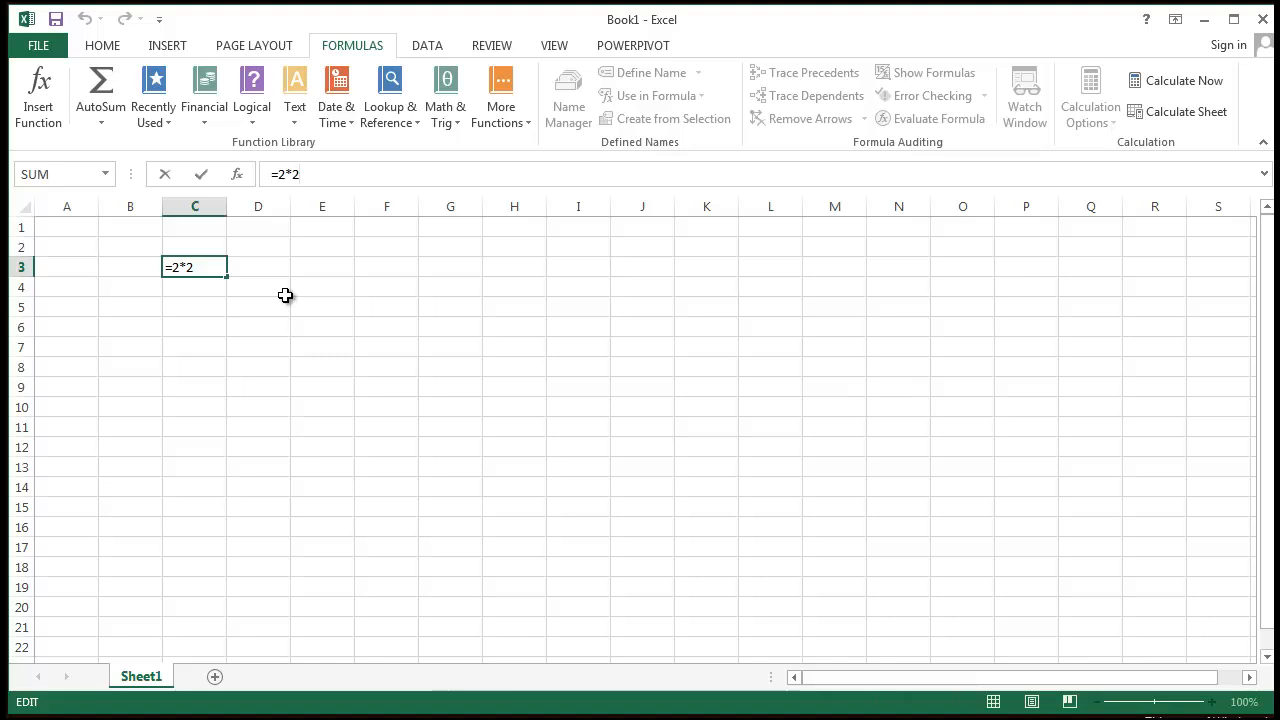
click(331, 246)
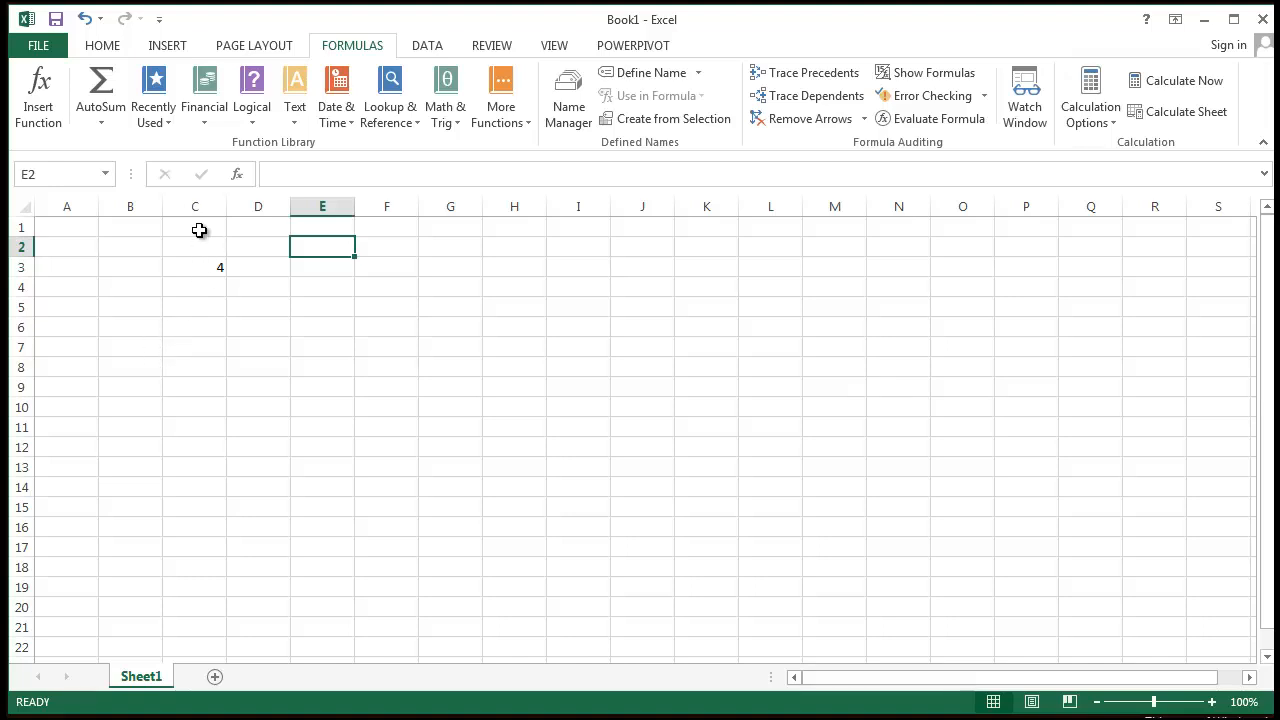
click(208, 267)
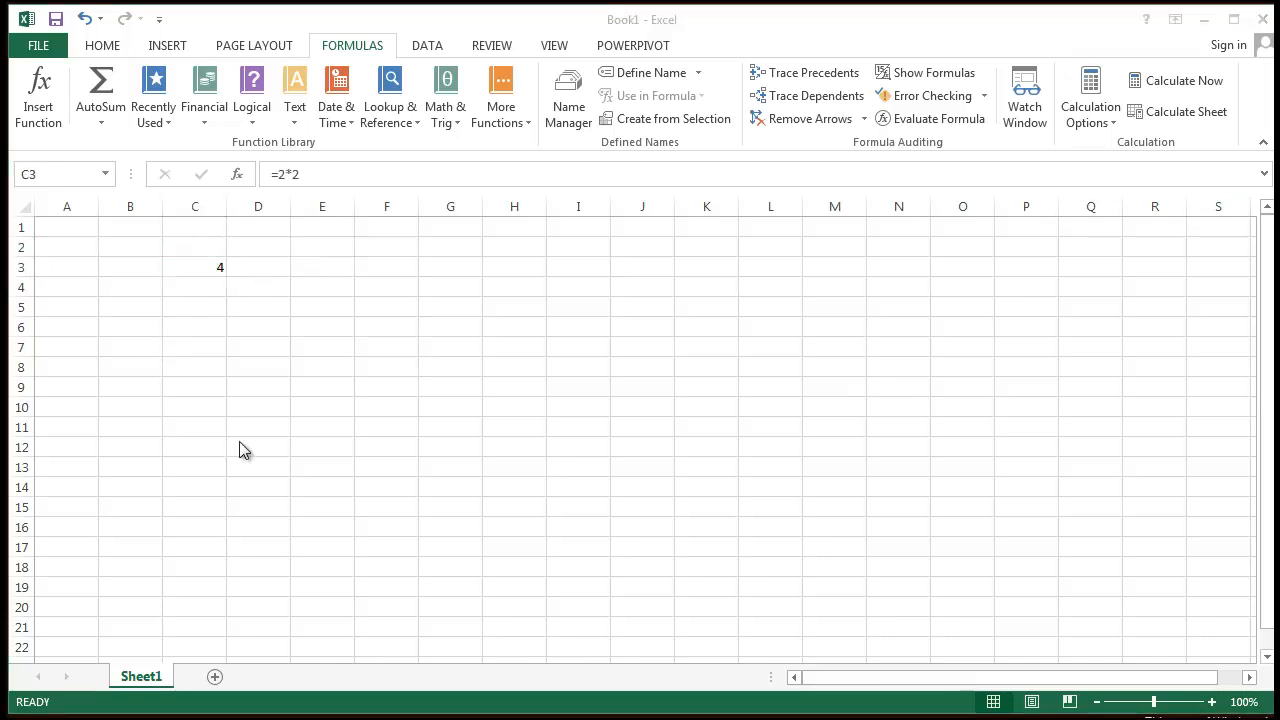
click(332, 393)
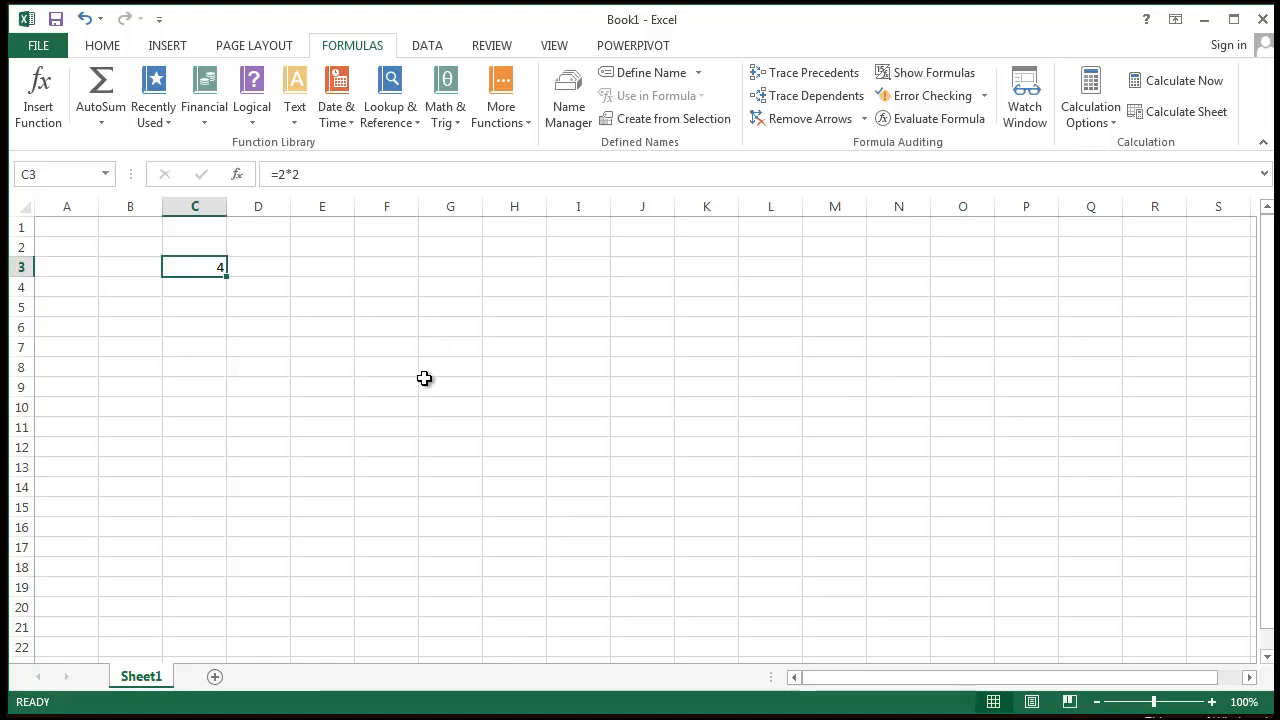
click(470, 308)
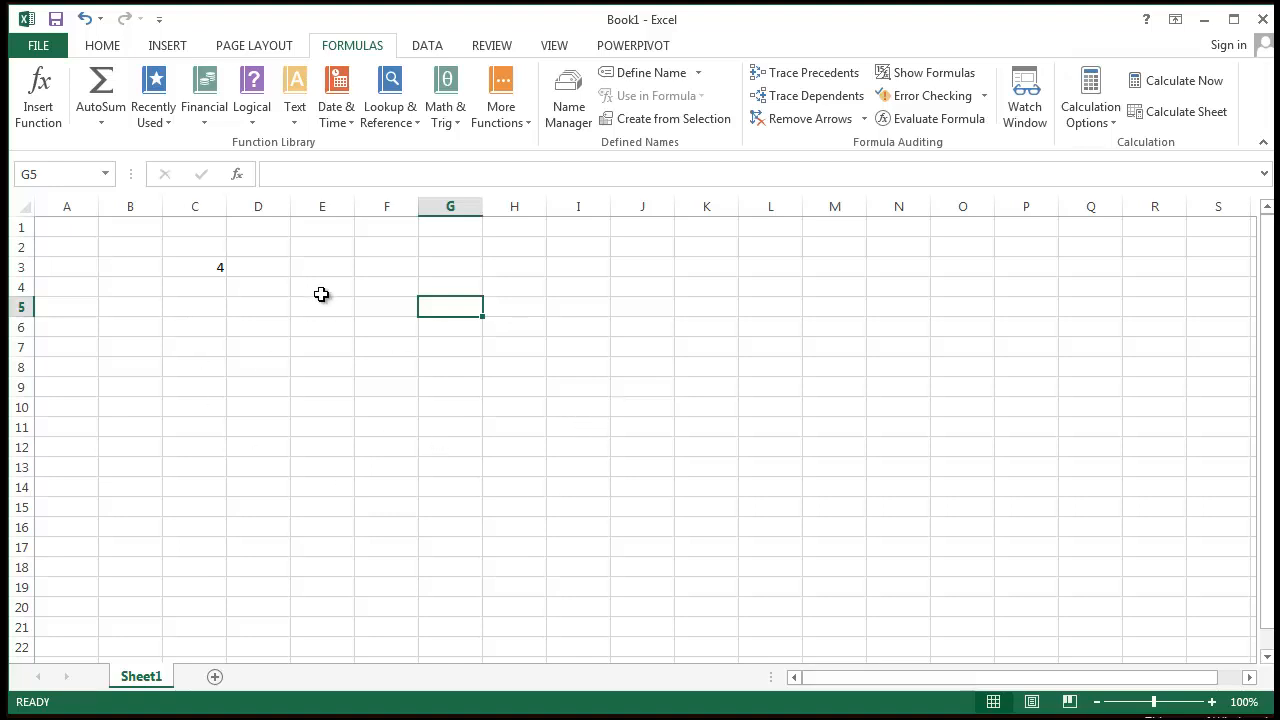
- Select the cell range D3:J12, clear that selection, and select the range D3:I7 instead
drag(262, 268, 632, 454)
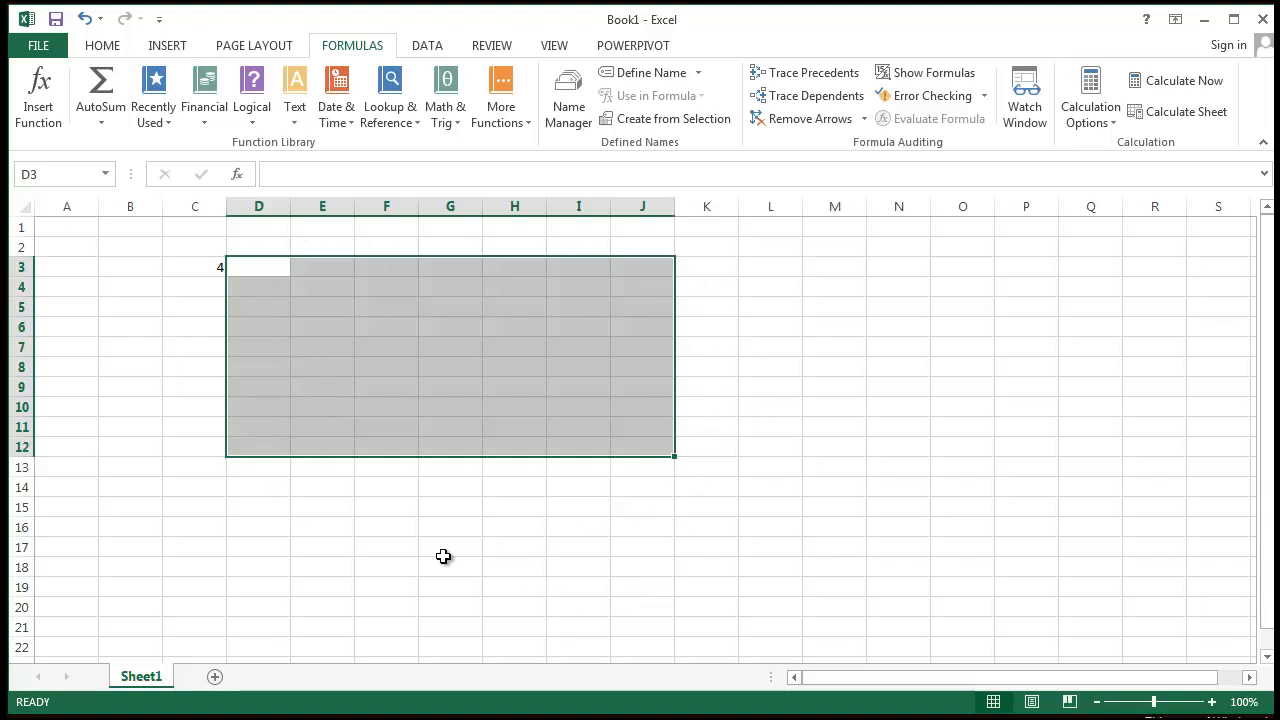
click(446, 556)
drag(286, 276, 511, 403)
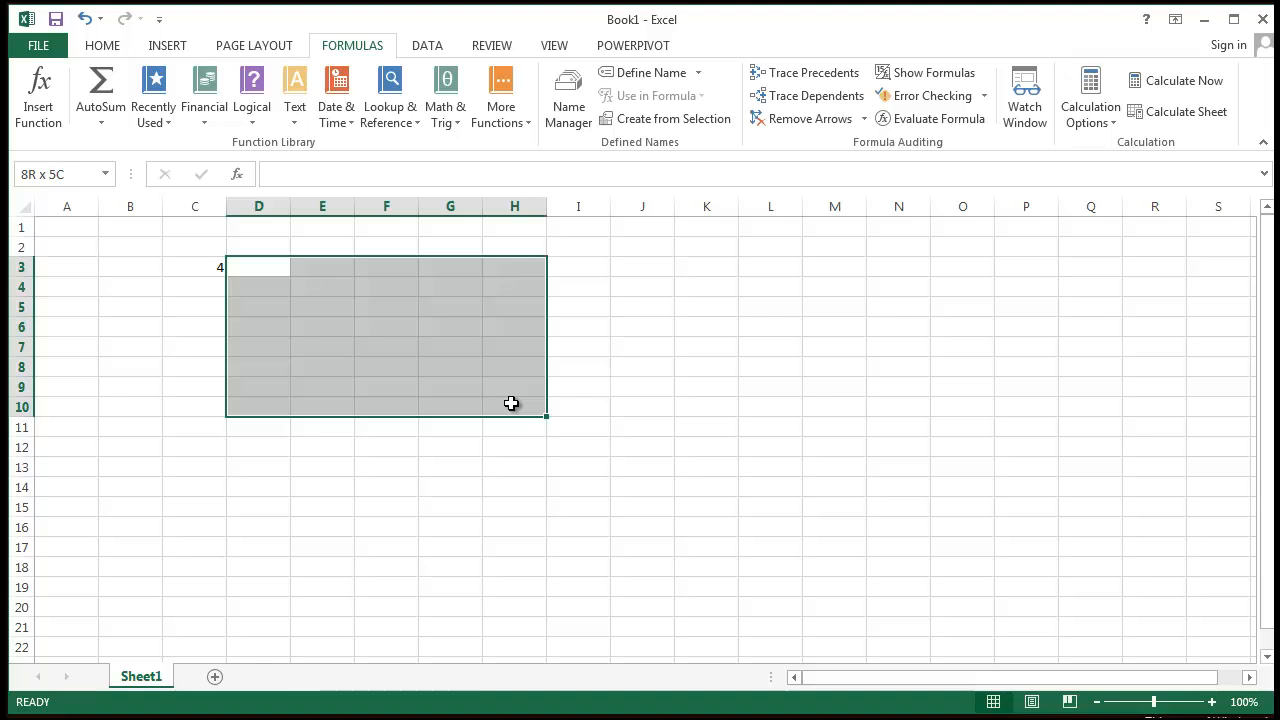
drag(511, 403, 568, 352)
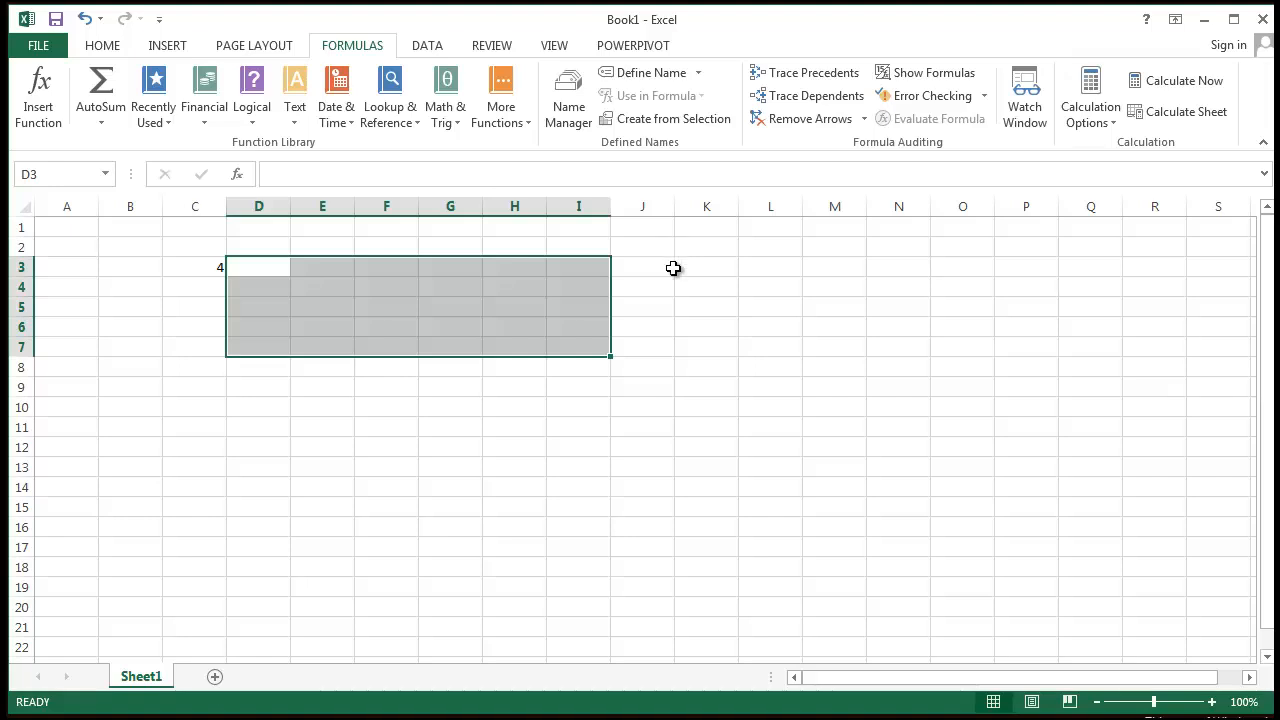
- Enter a colon in cell K7 as the range operator
click(691, 337)
text(:)
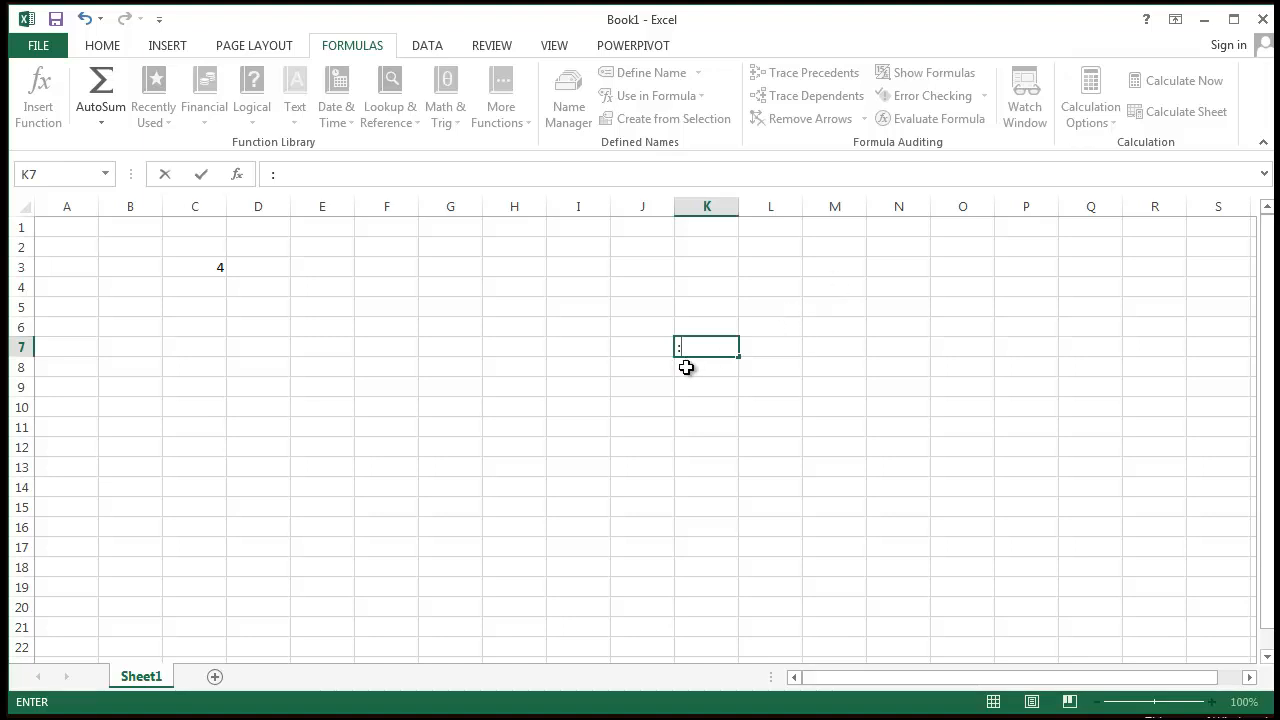
- Select the cell range F2:J10, replace it with the range B1:K17, and clear the selection
drag(390, 248, 631, 406)
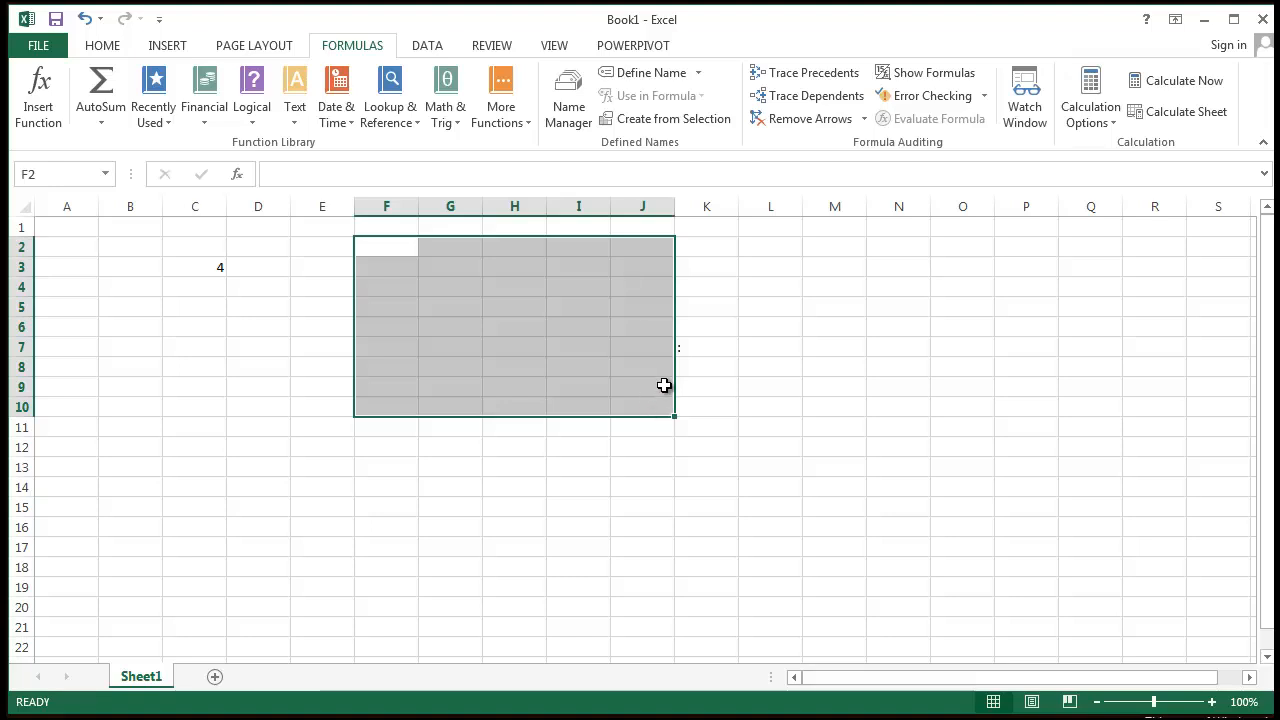
click(486, 580)
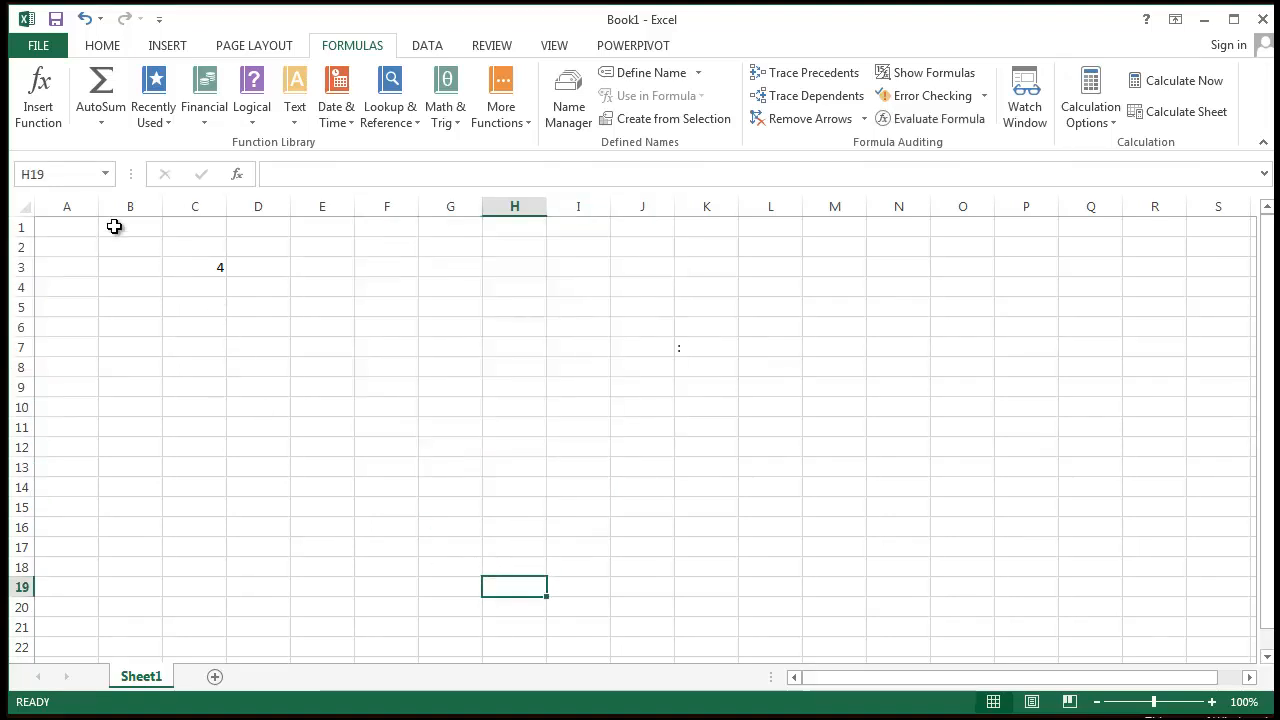
drag(114, 226, 719, 539)
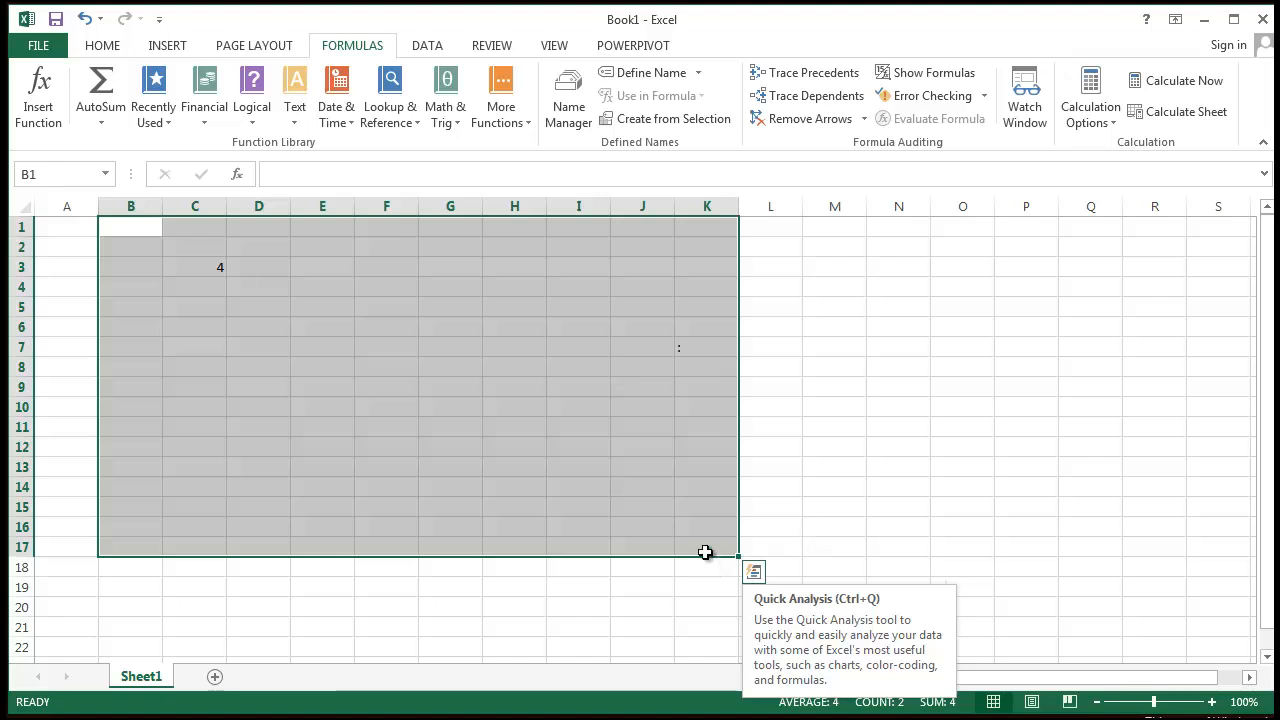
click(880, 508)
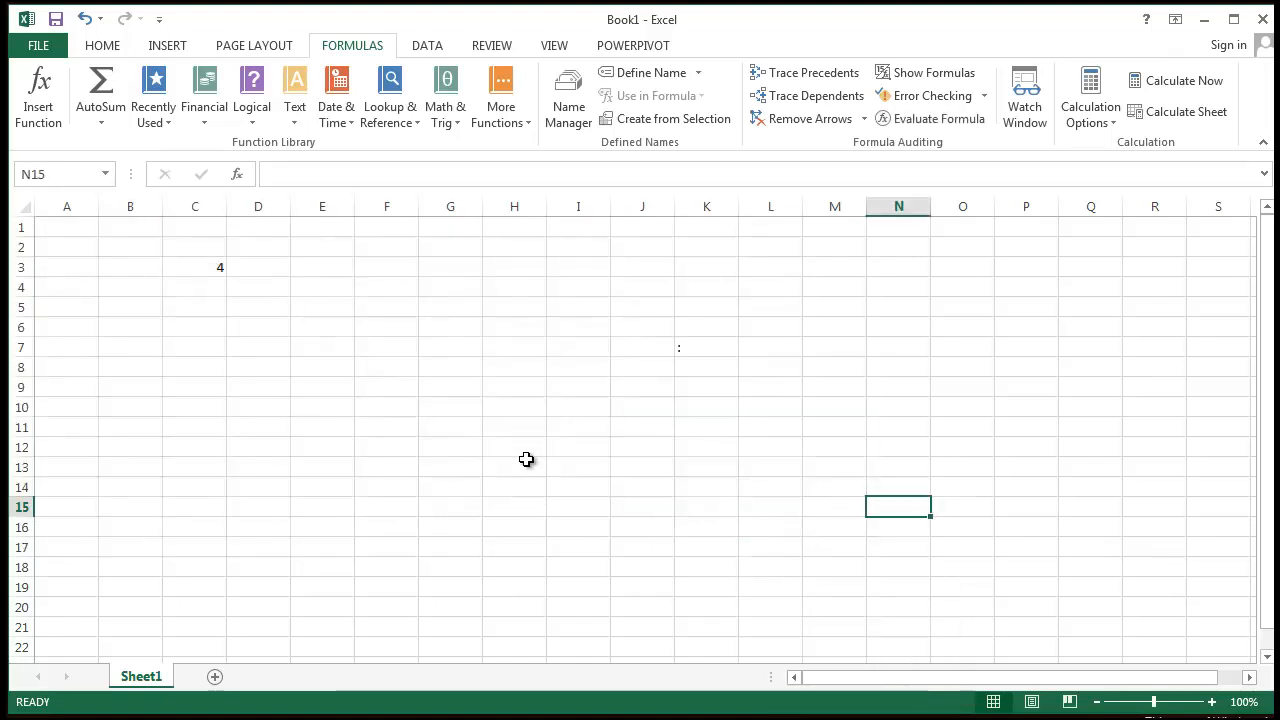
click(523, 460)
- Replace the second 2 in the formula of cell C3 with a reference to a cell range starting at E3
click(198, 268)
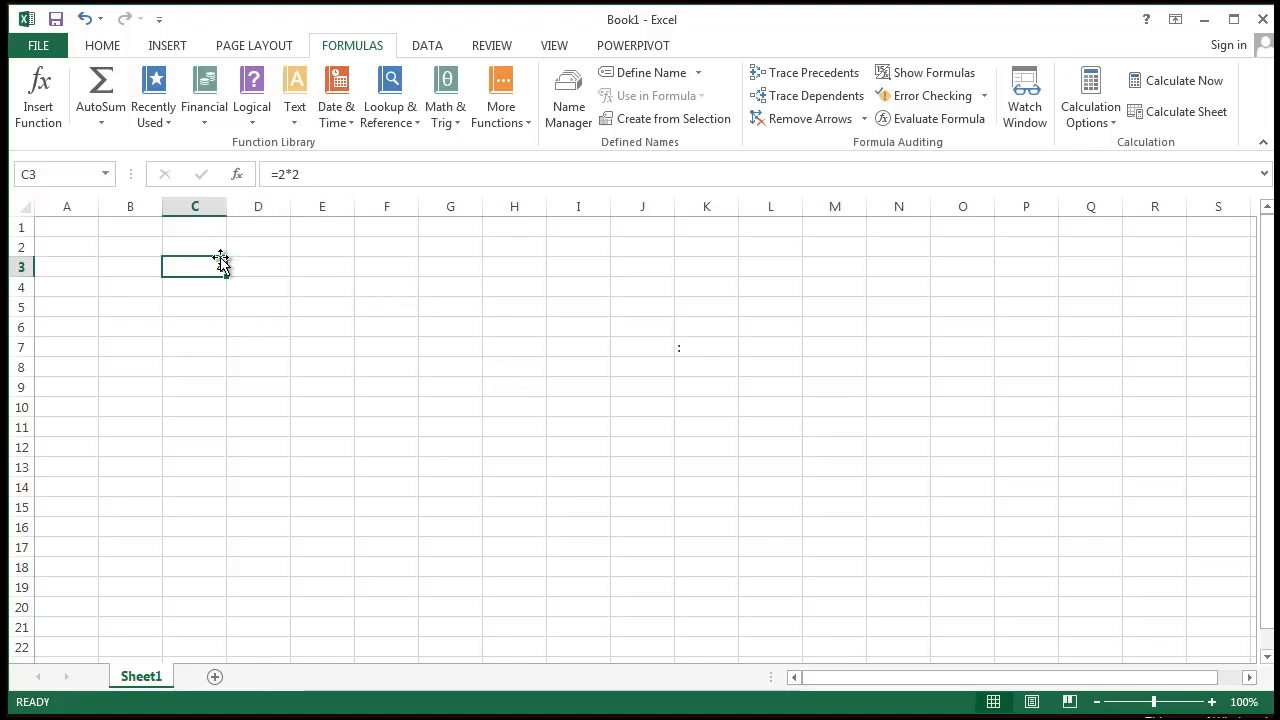
click(348, 174)
key(BackSpace)
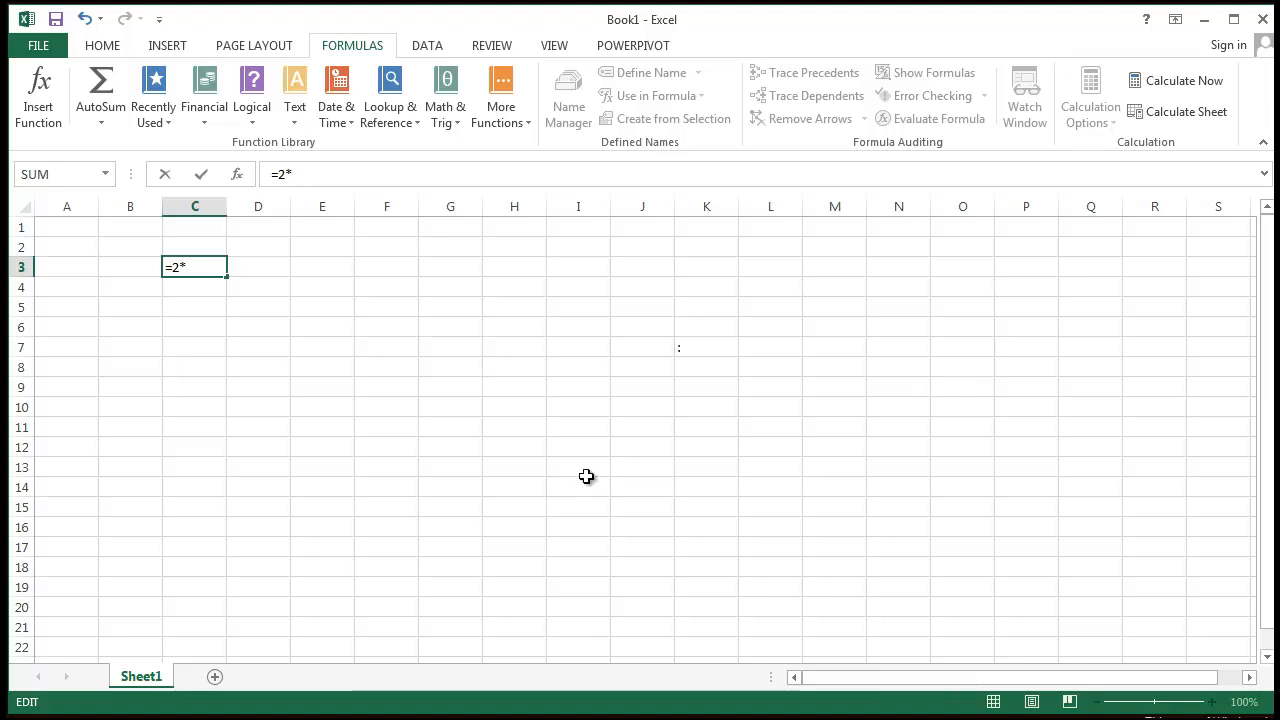
click(313, 270)
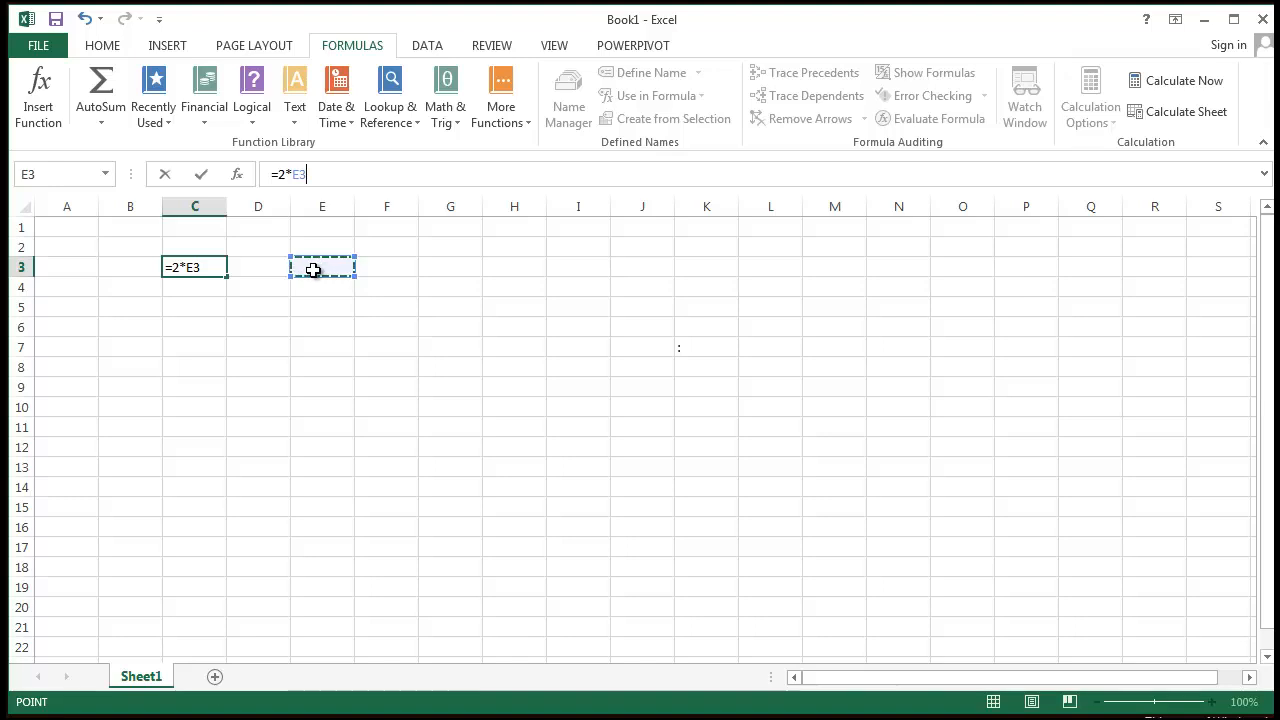
drag(313, 270, 600, 443)
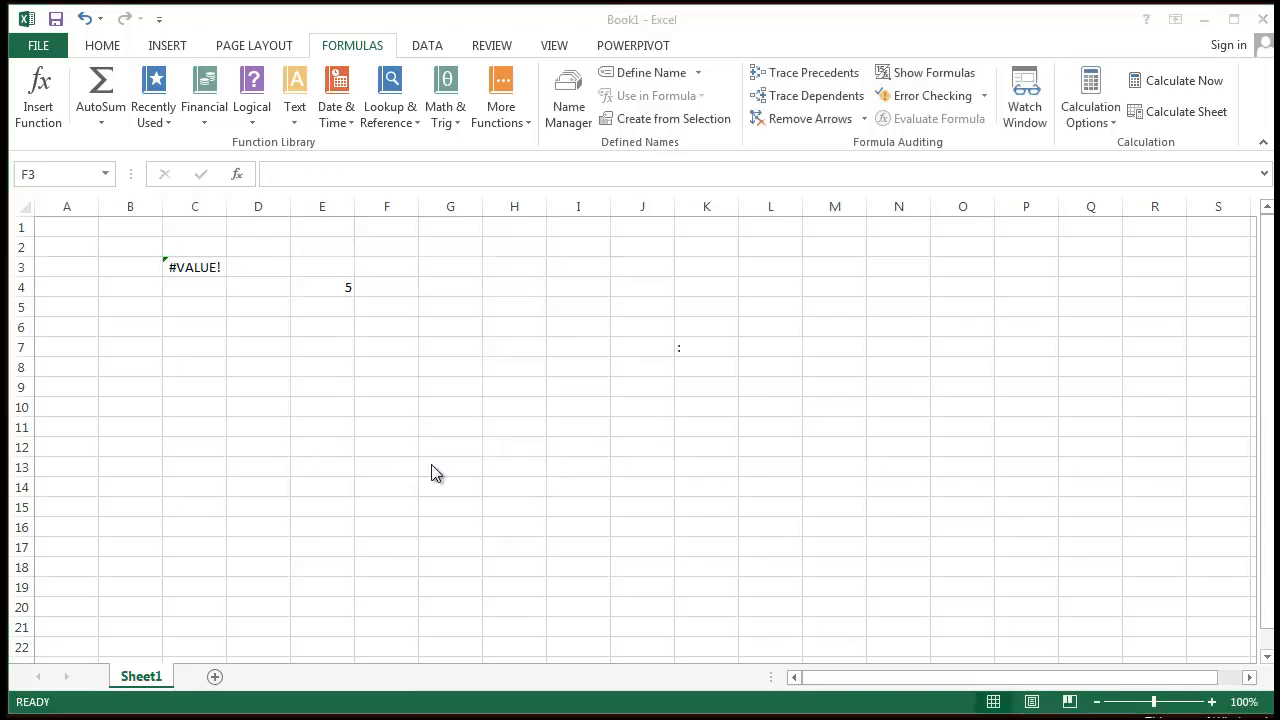
- Extend the selection from cell F3 to cover the range F3:G5
key(shift+Right)
key(shift+Down)
key(shift+Down)
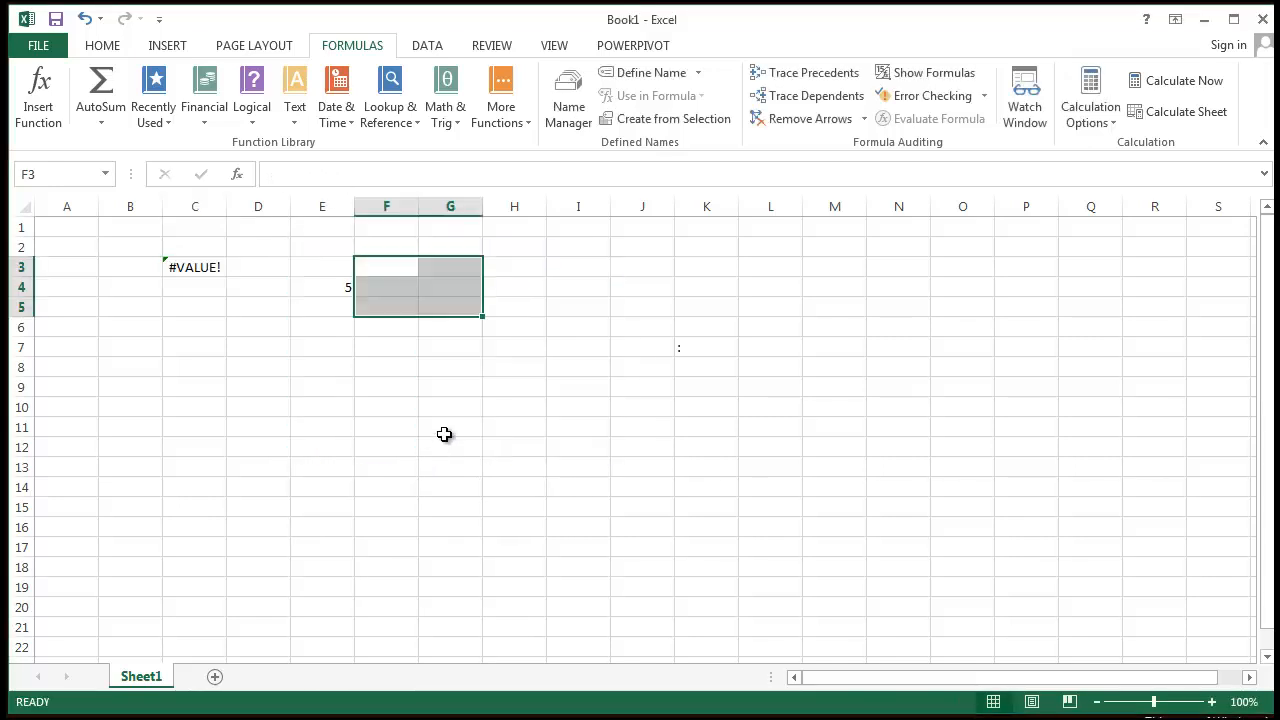
click(621, 449)
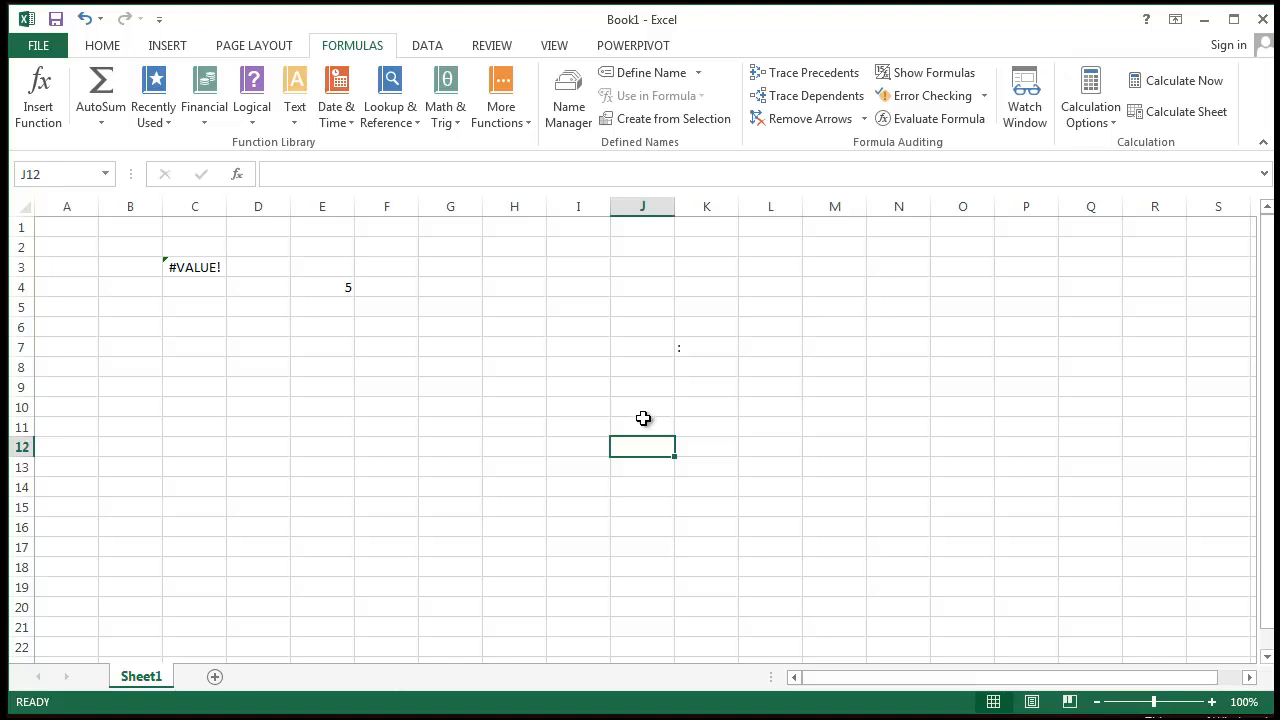
click(698, 381)
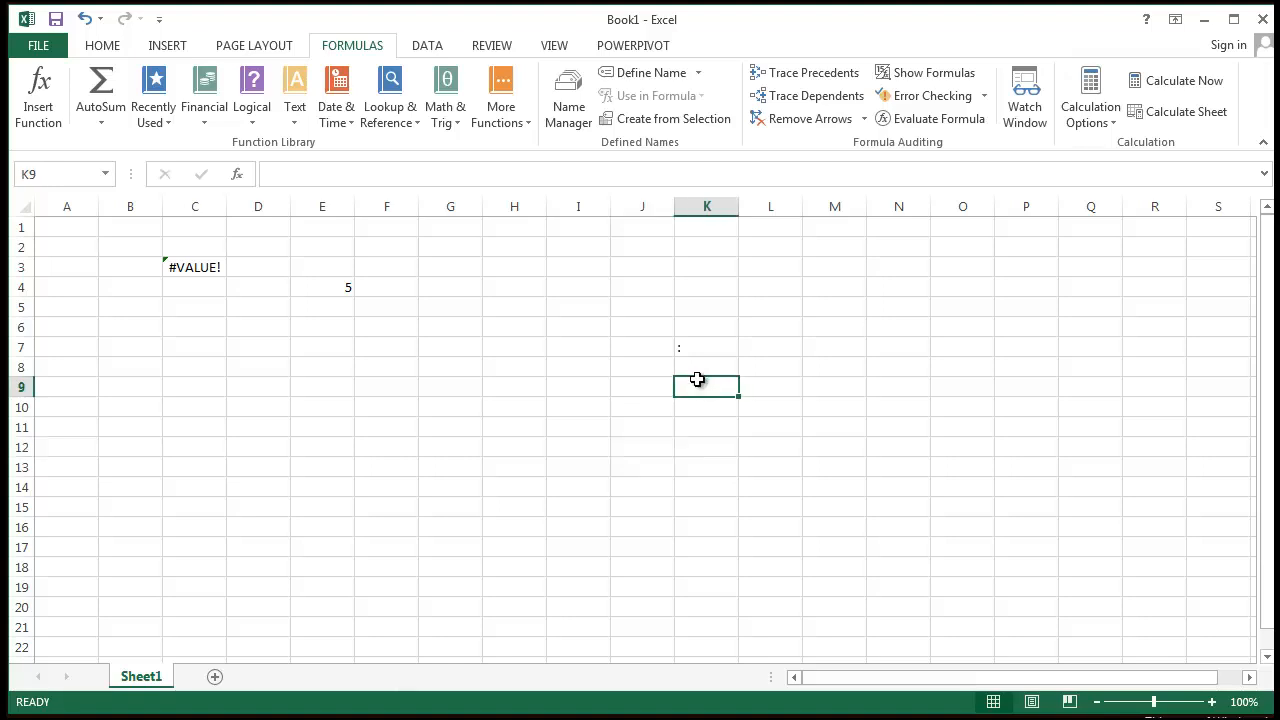
click(698, 327)
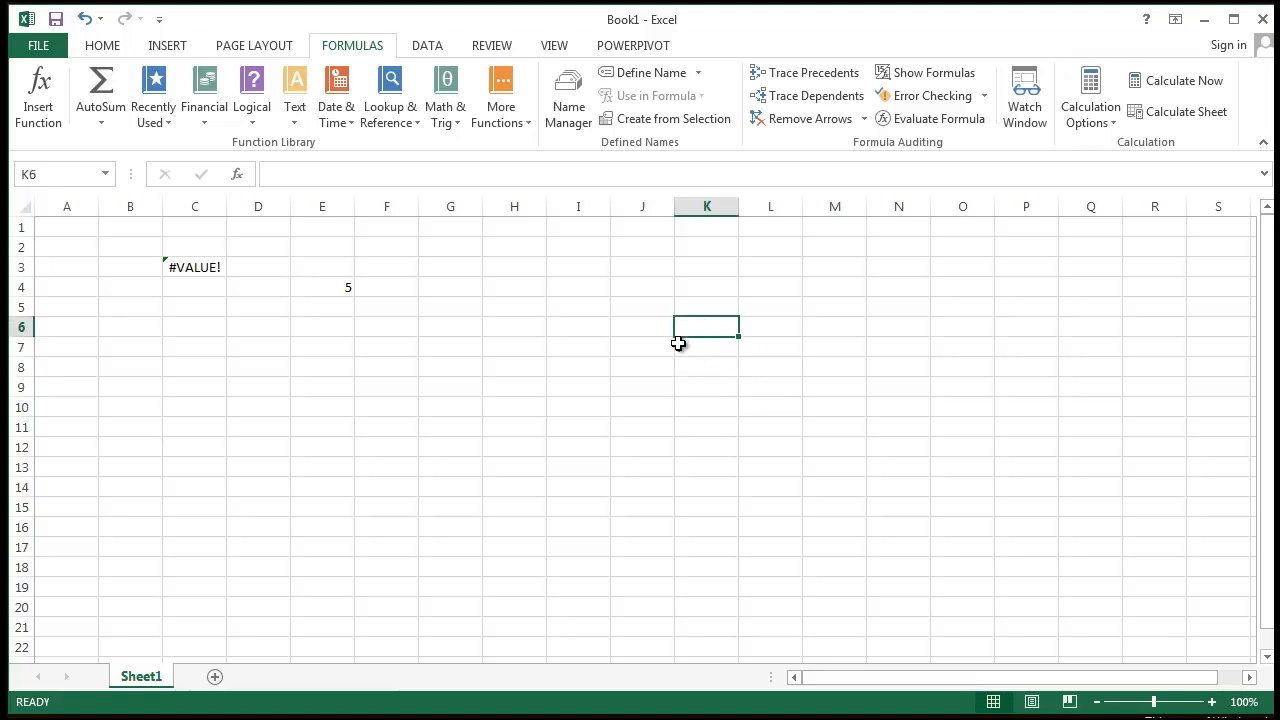
click(565, 394)
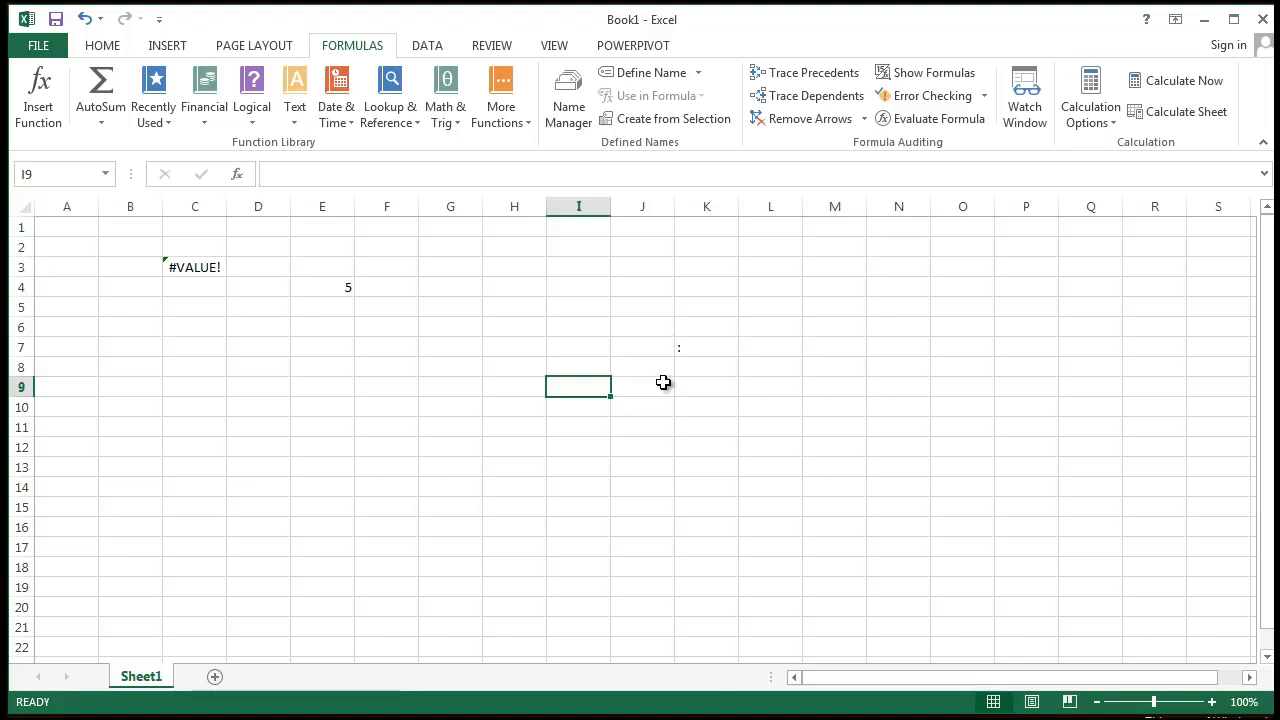
click(668, 343)
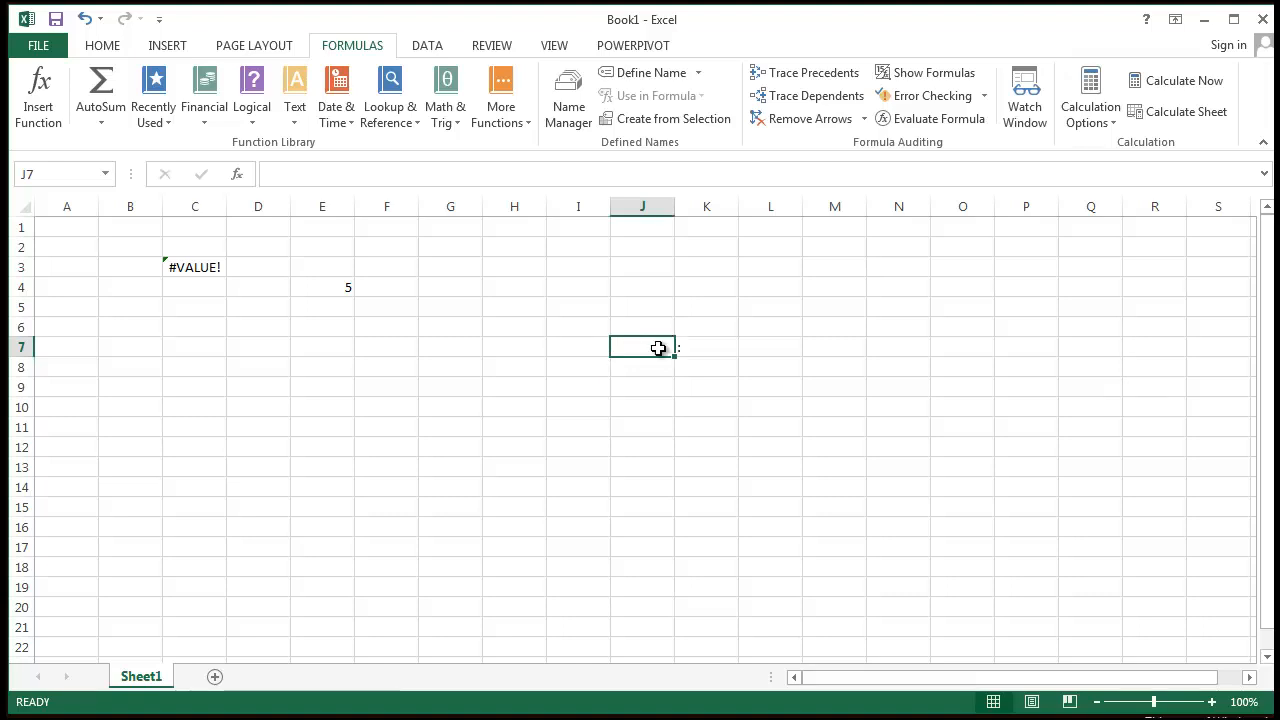
click(714, 296)
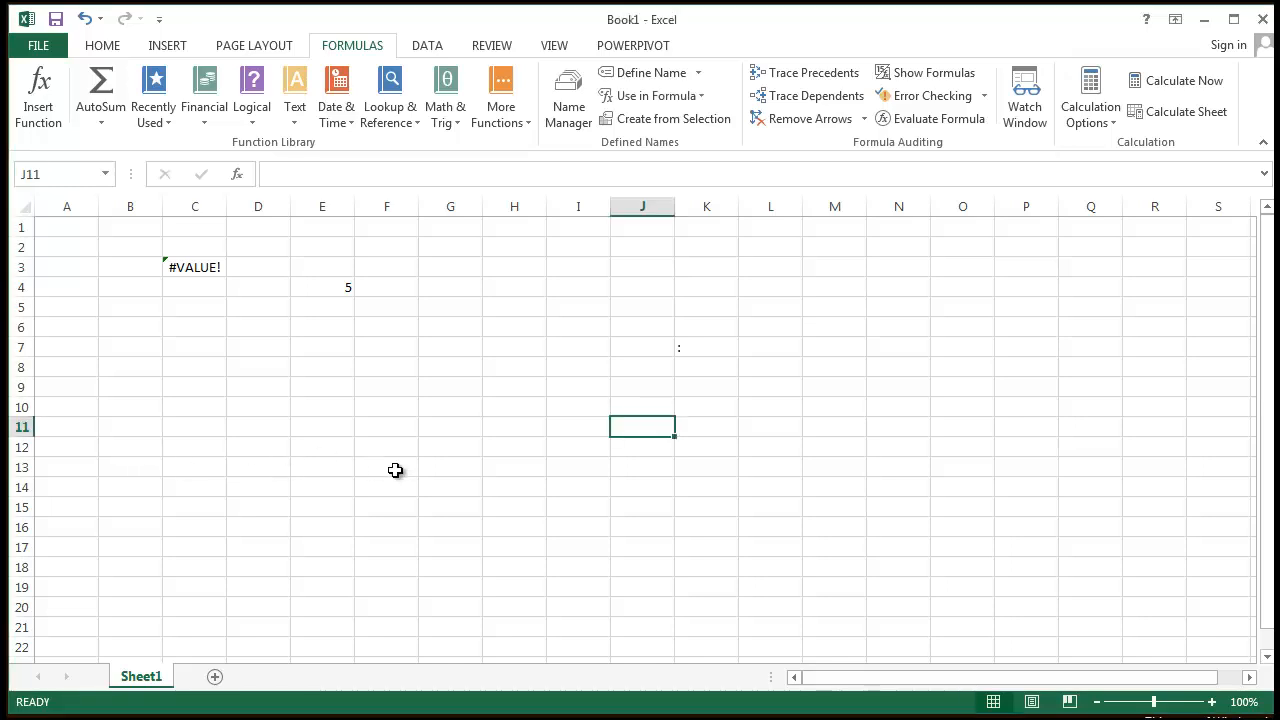
click(678, 528)
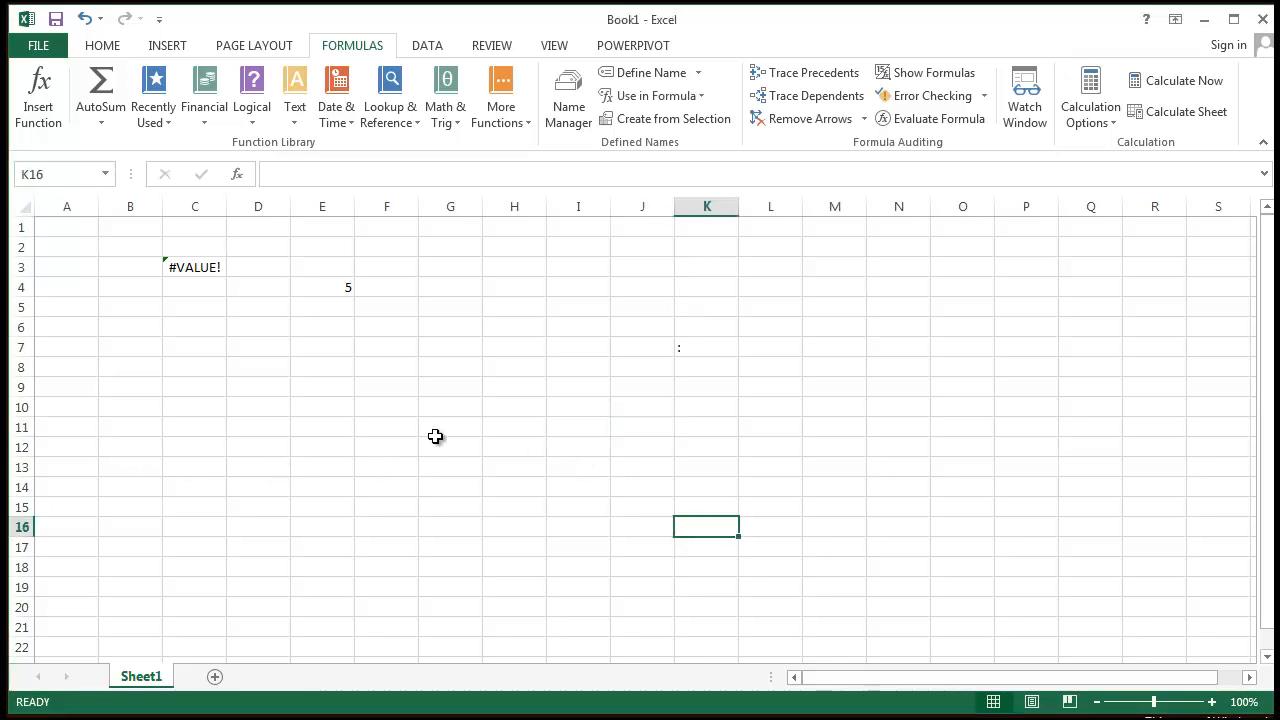
drag(209, 351, 647, 561)
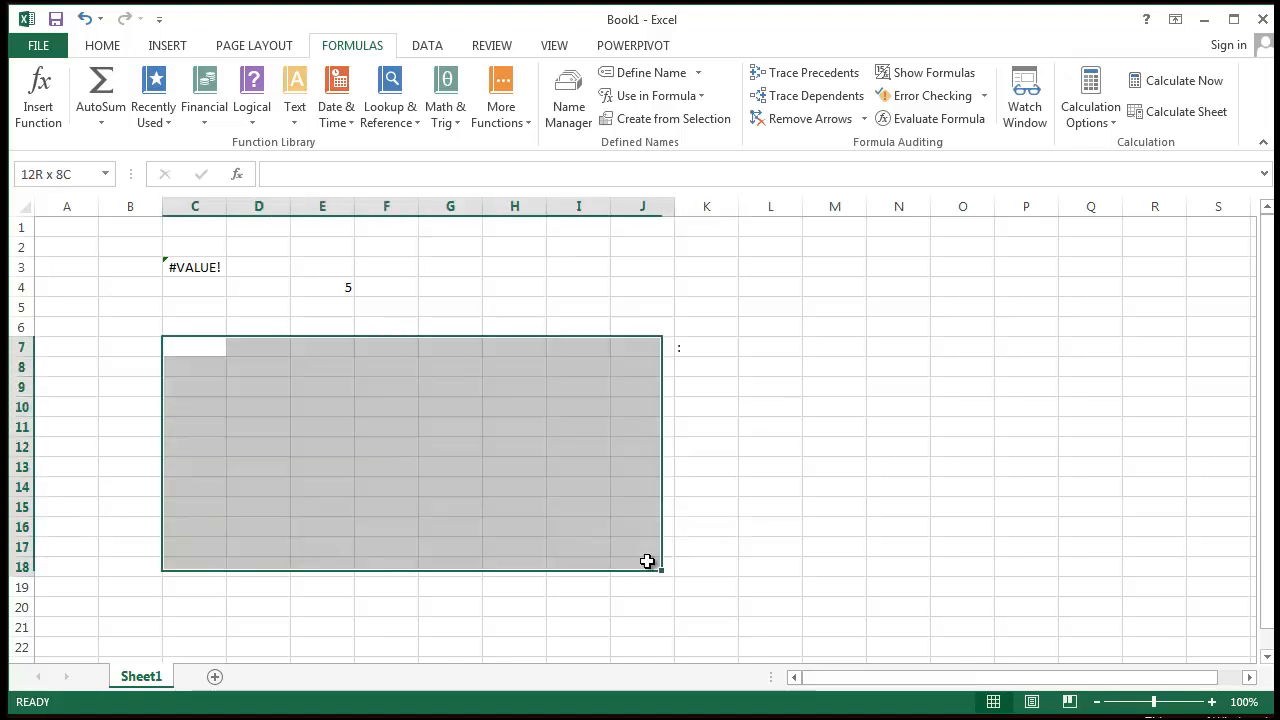
click(500, 442)
click(289, 326)
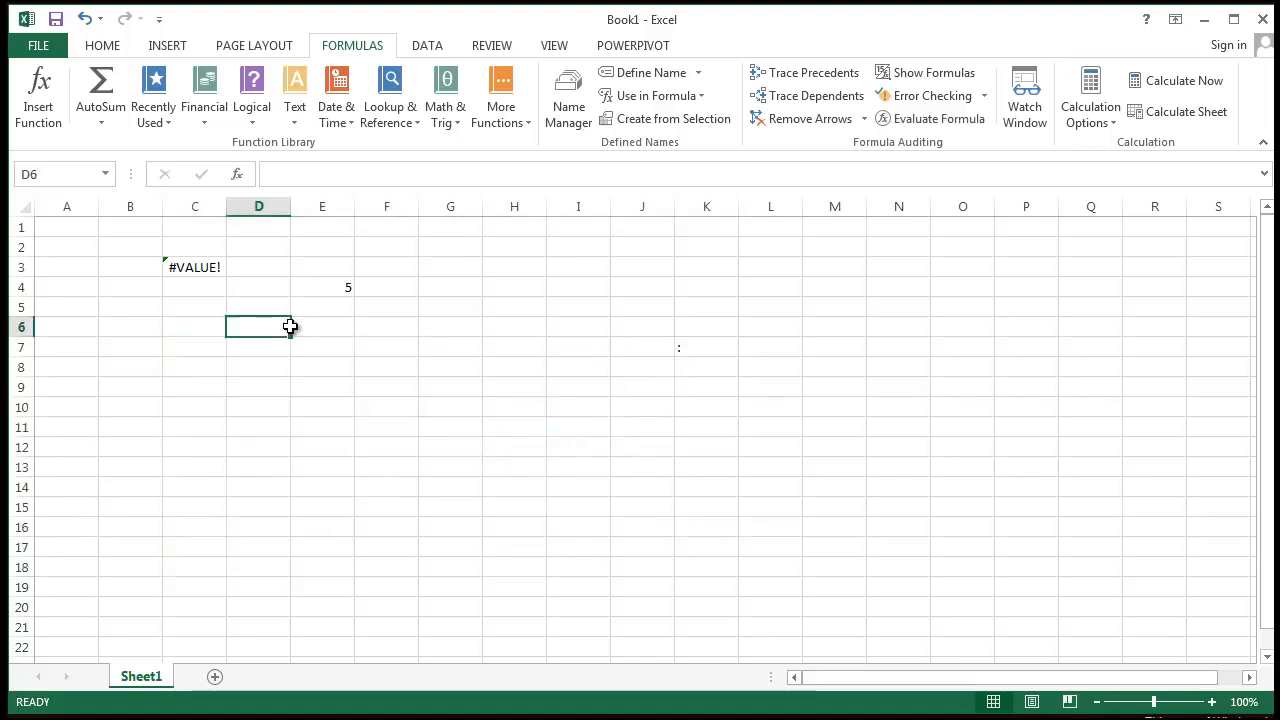
- Select the cell range D6:I14 and try to name it Area1
drag(289, 326, 575, 488)
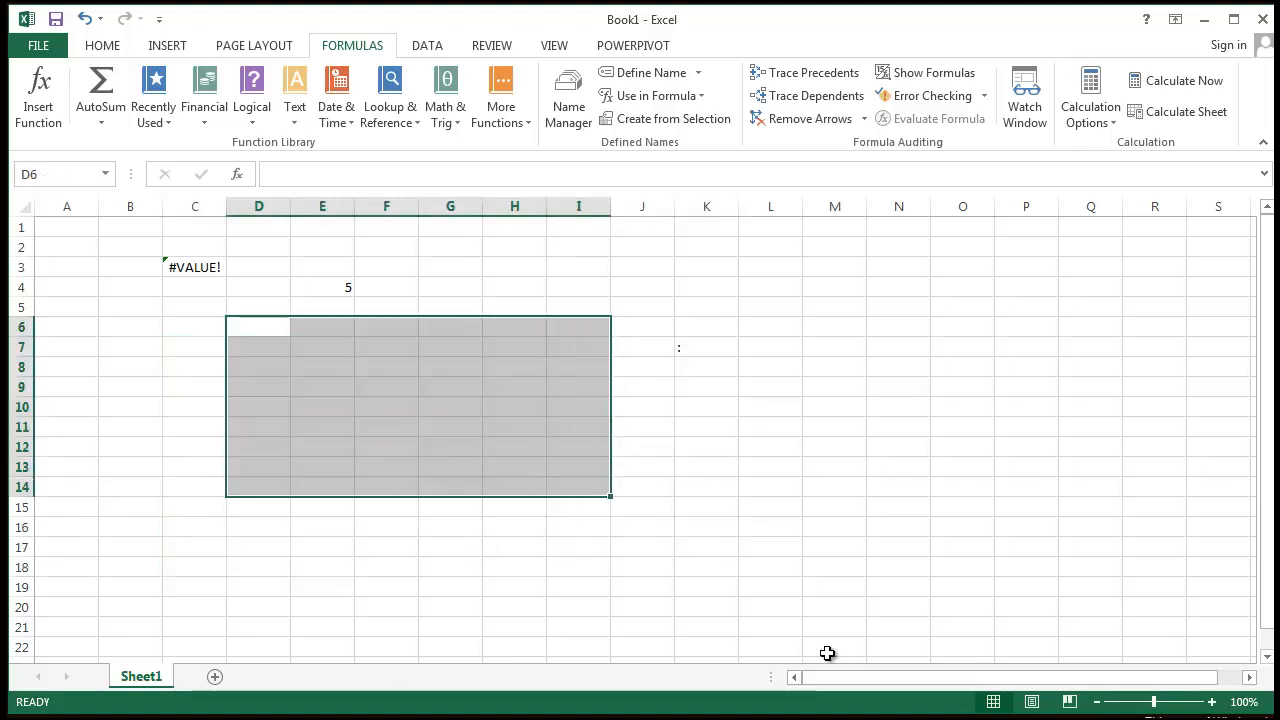
click(65, 173)
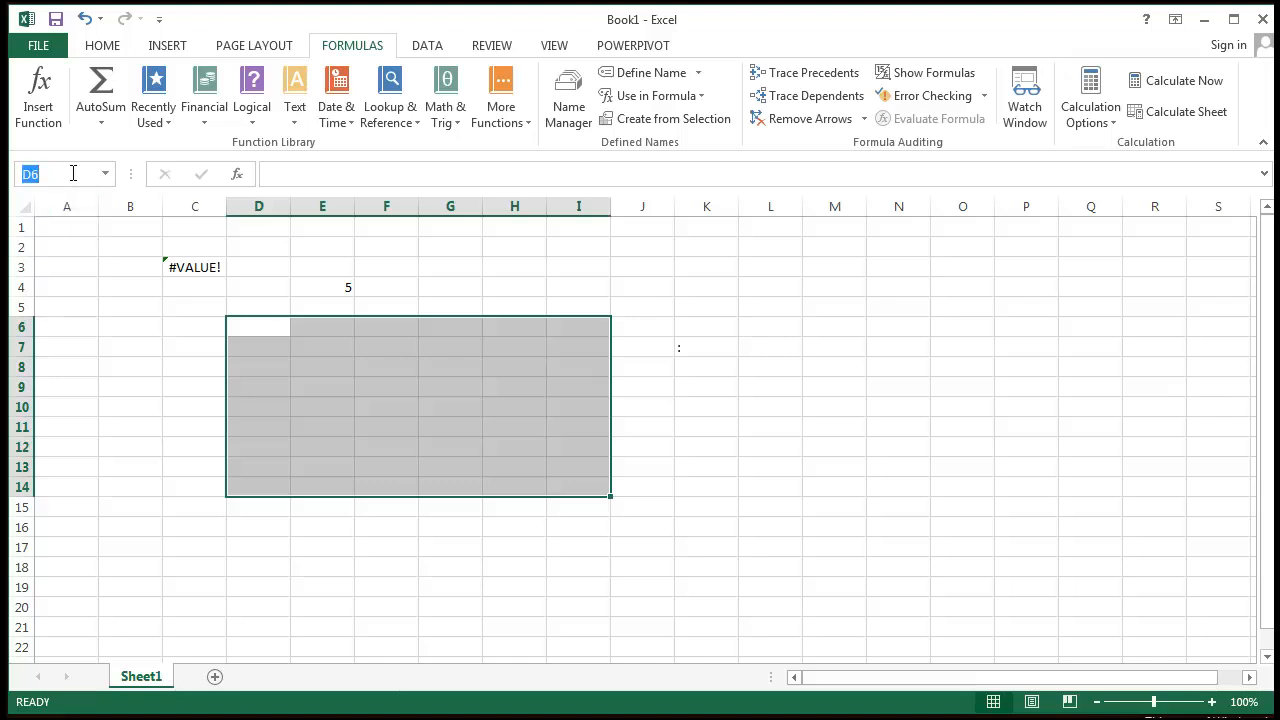
text(Area1)
key(Return)
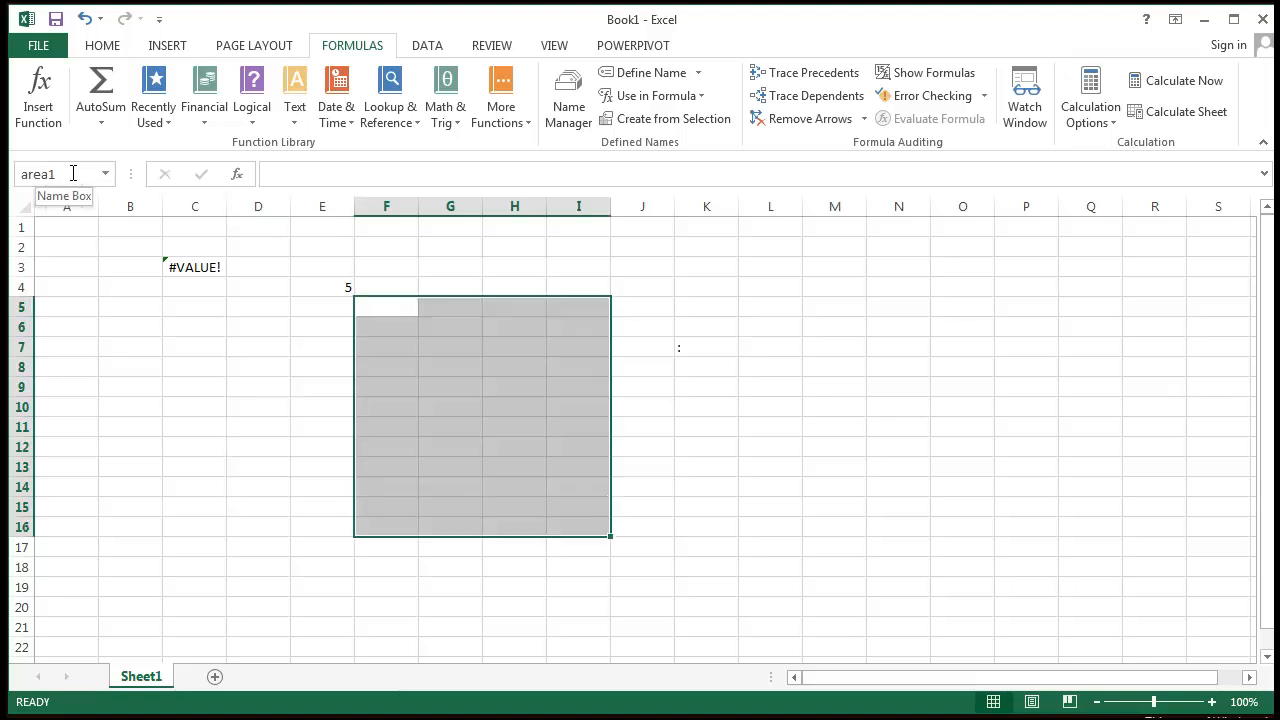
click(106, 174)
click(106, 174)
- Name the cell range E5:I13 Area2, then clear the selection
click(387, 314)
drag(314, 309, 555, 468)
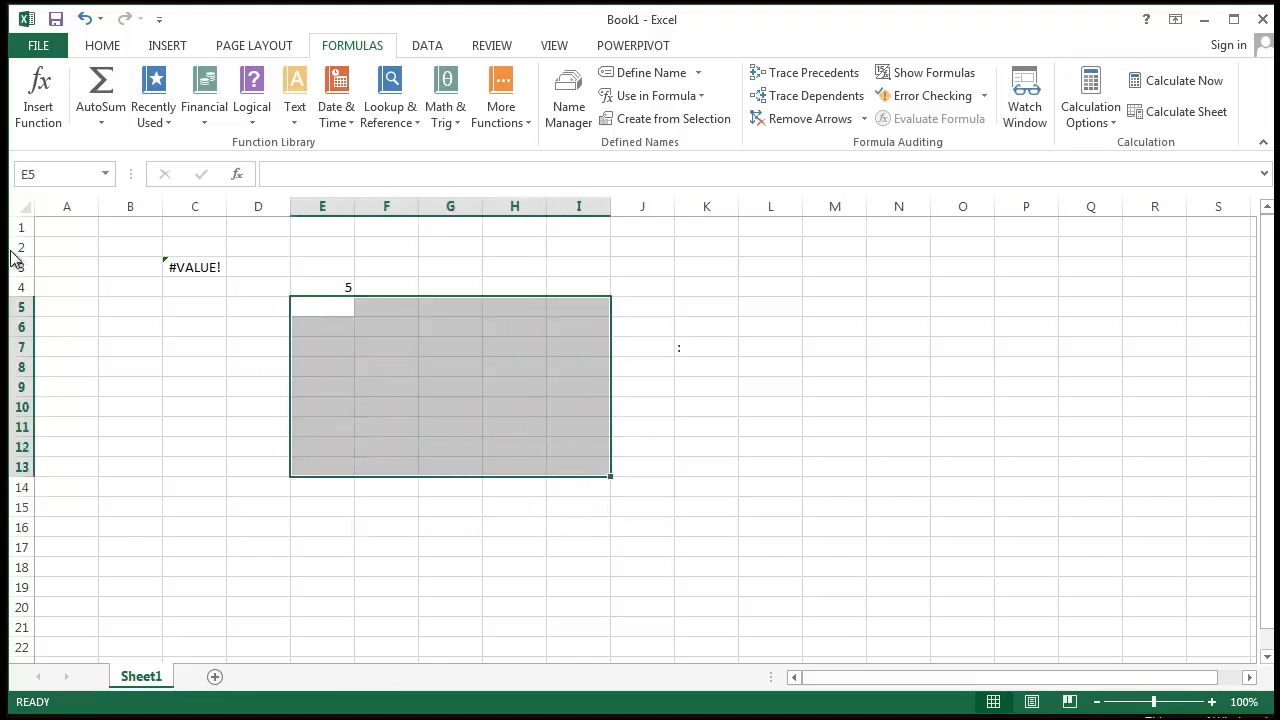
click(62, 178)
text(Area2)
key(Return)
click(766, 589)
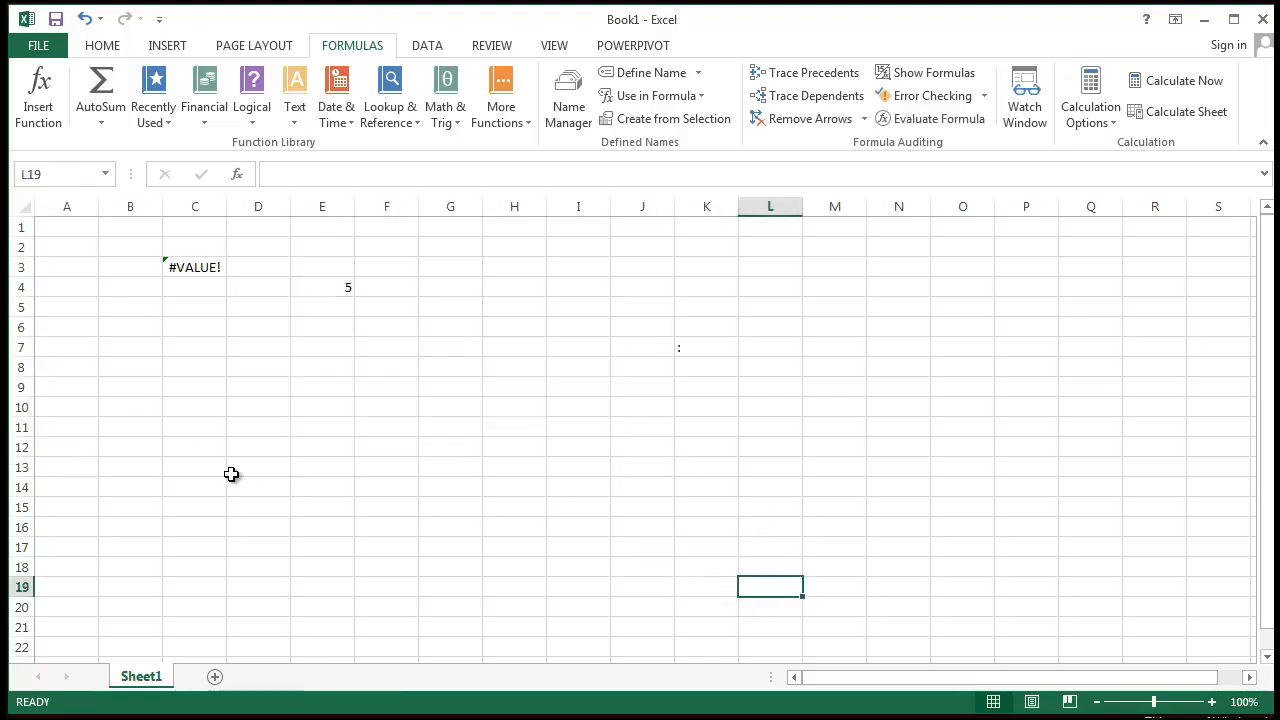
- Jump to the named range Area2 twice from the list of defined names, clearing the selection each time
click(115, 425)
click(110, 176)
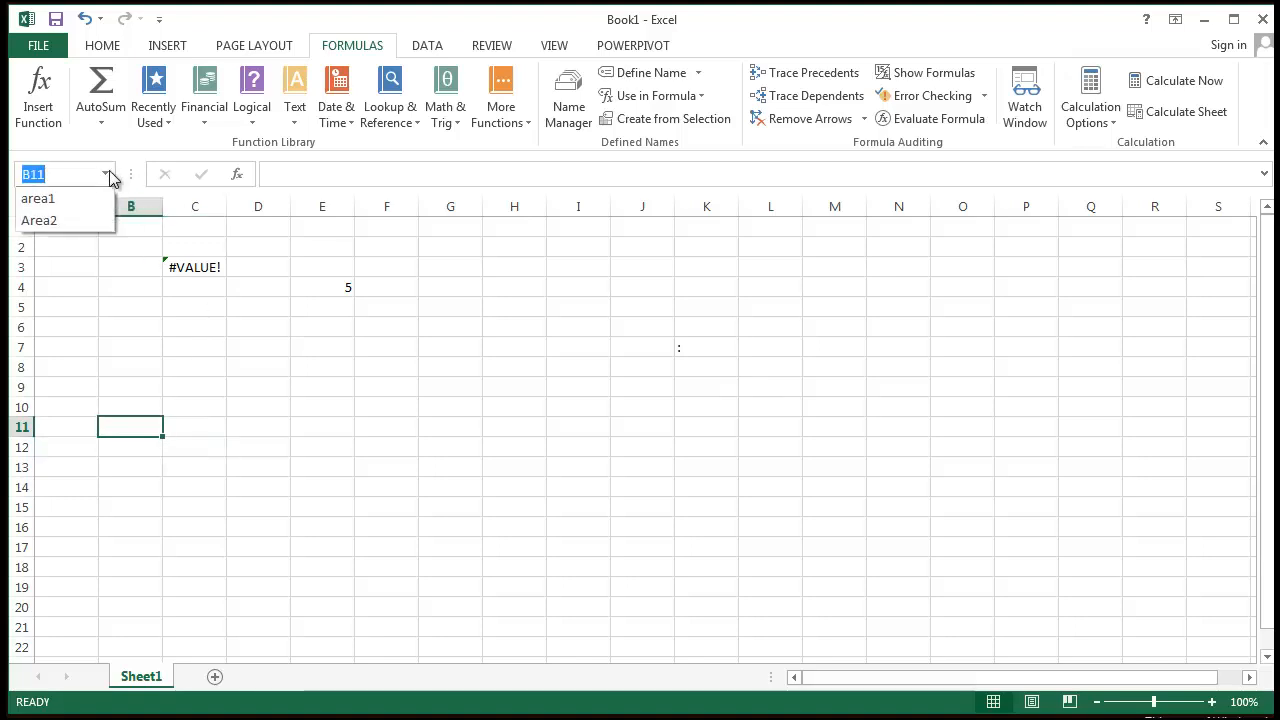
click(66, 219)
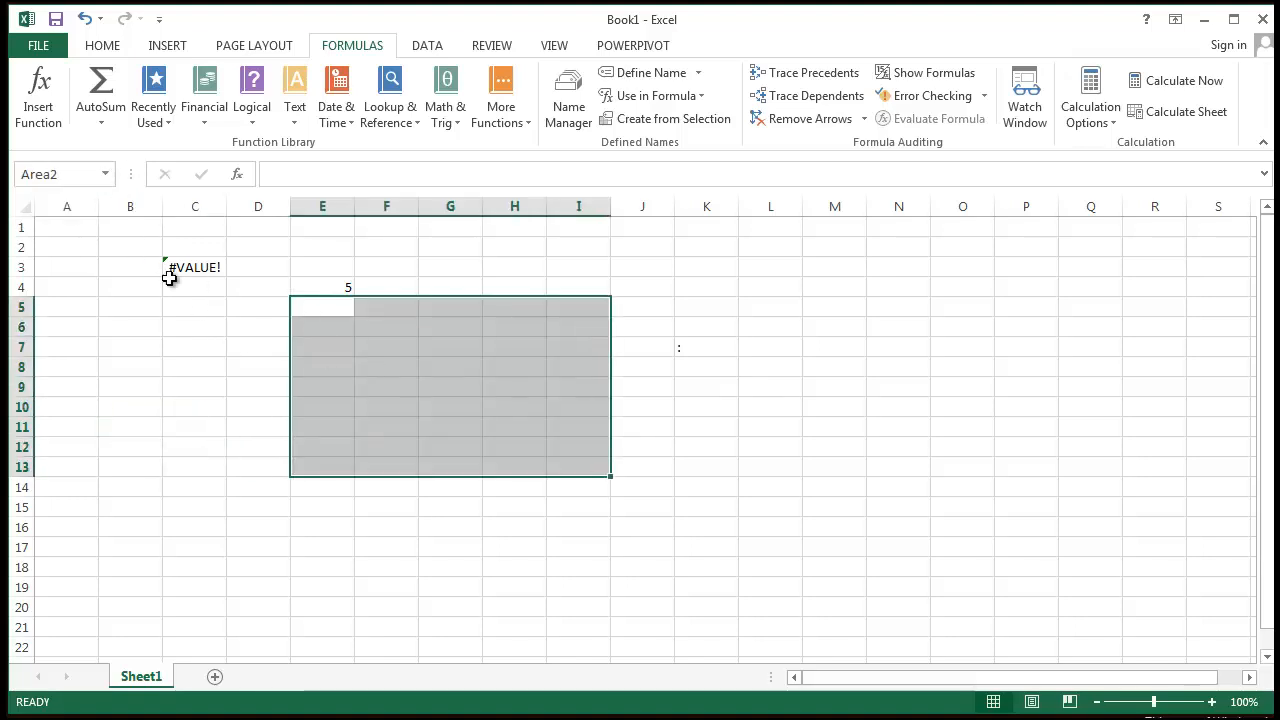
click(395, 546)
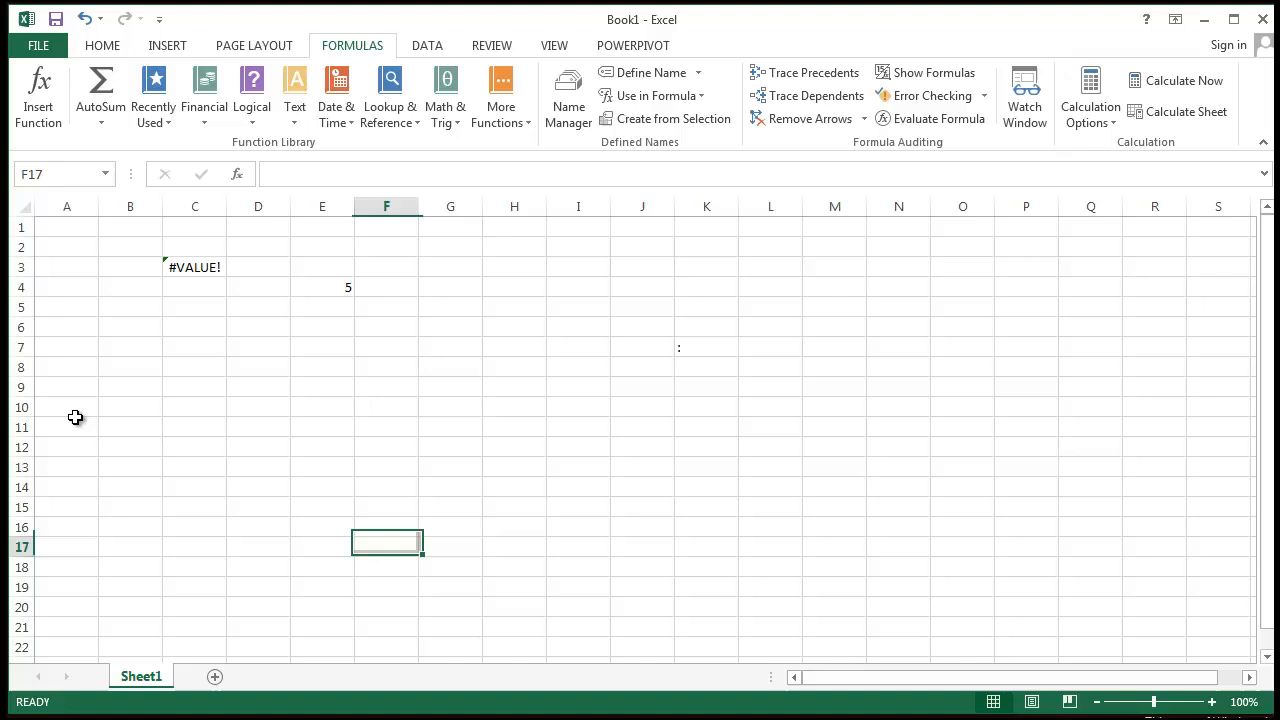
click(103, 176)
click(66, 219)
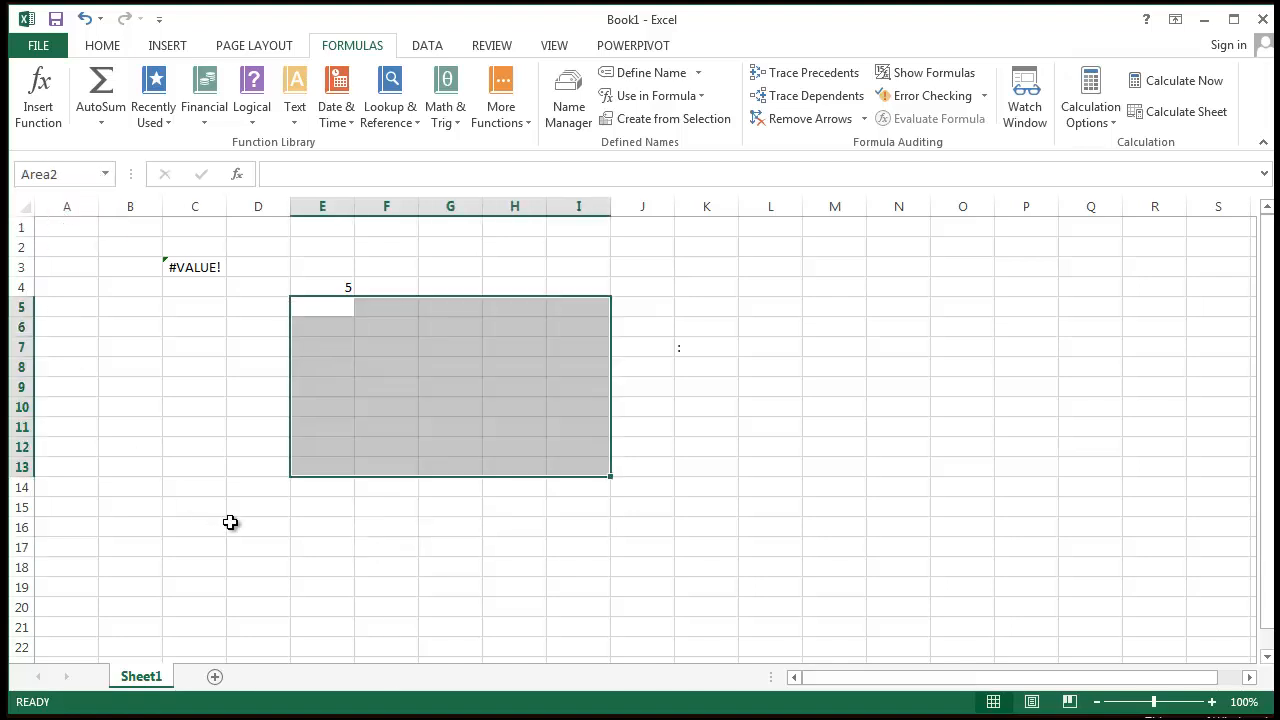
click(584, 607)
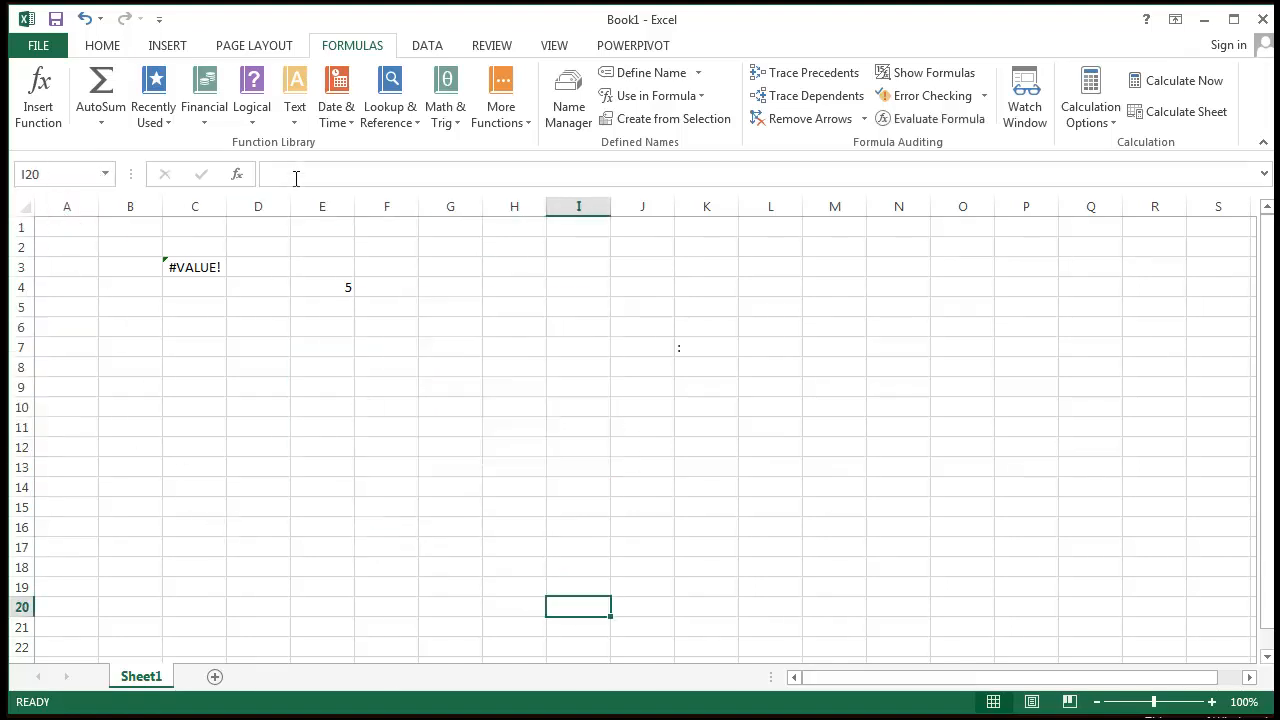
- Replace the value in cell E4 with the formula =2*(Area2), and select the cell to view its formula
click(335, 288)
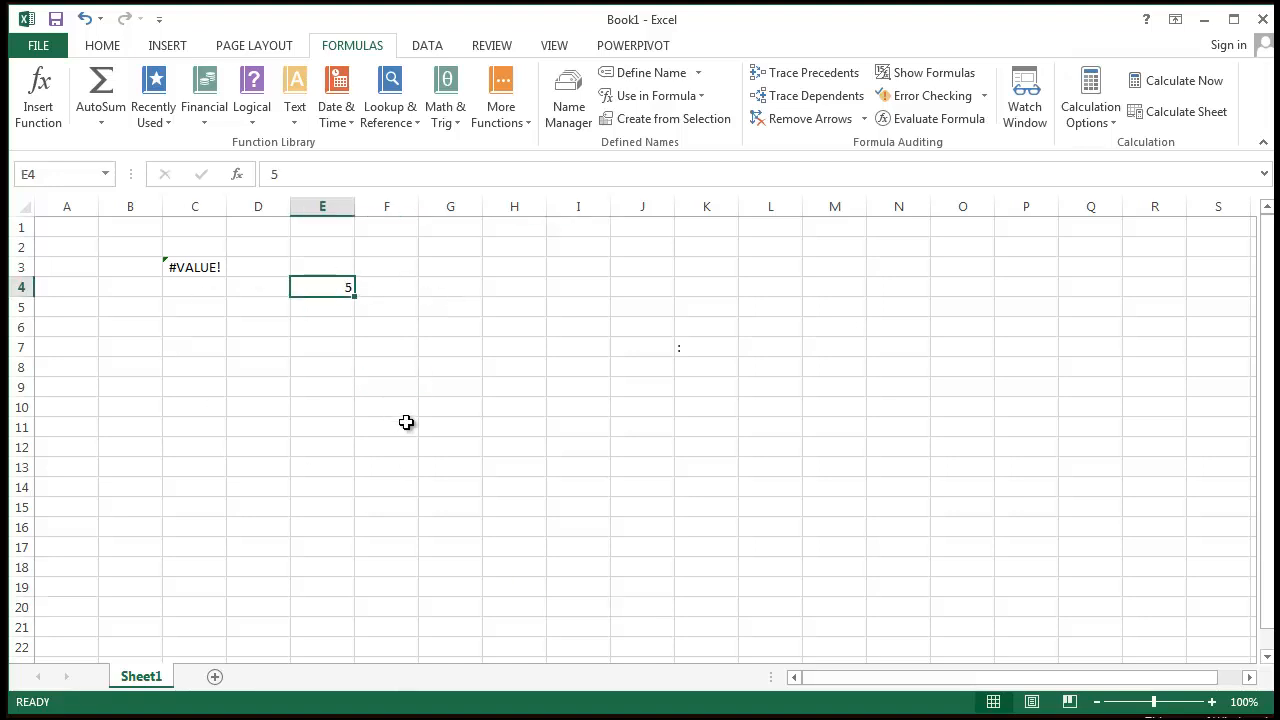
click(303, 175)
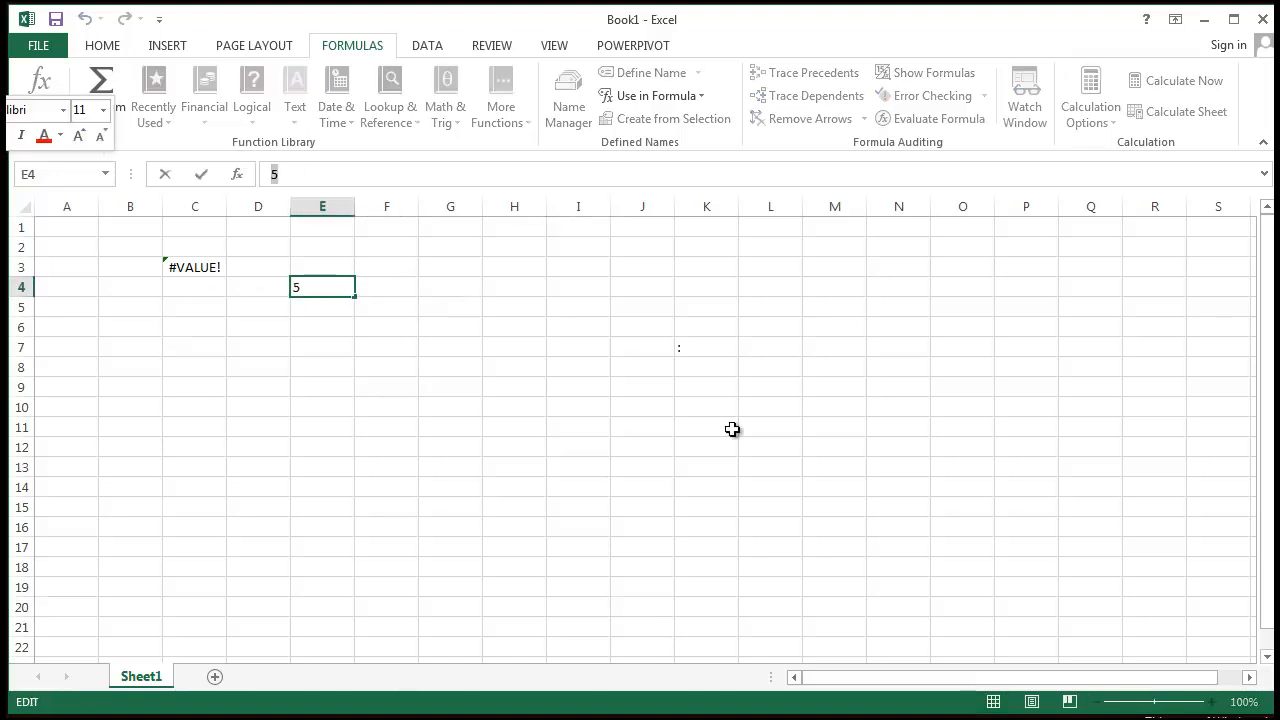
text(=2)
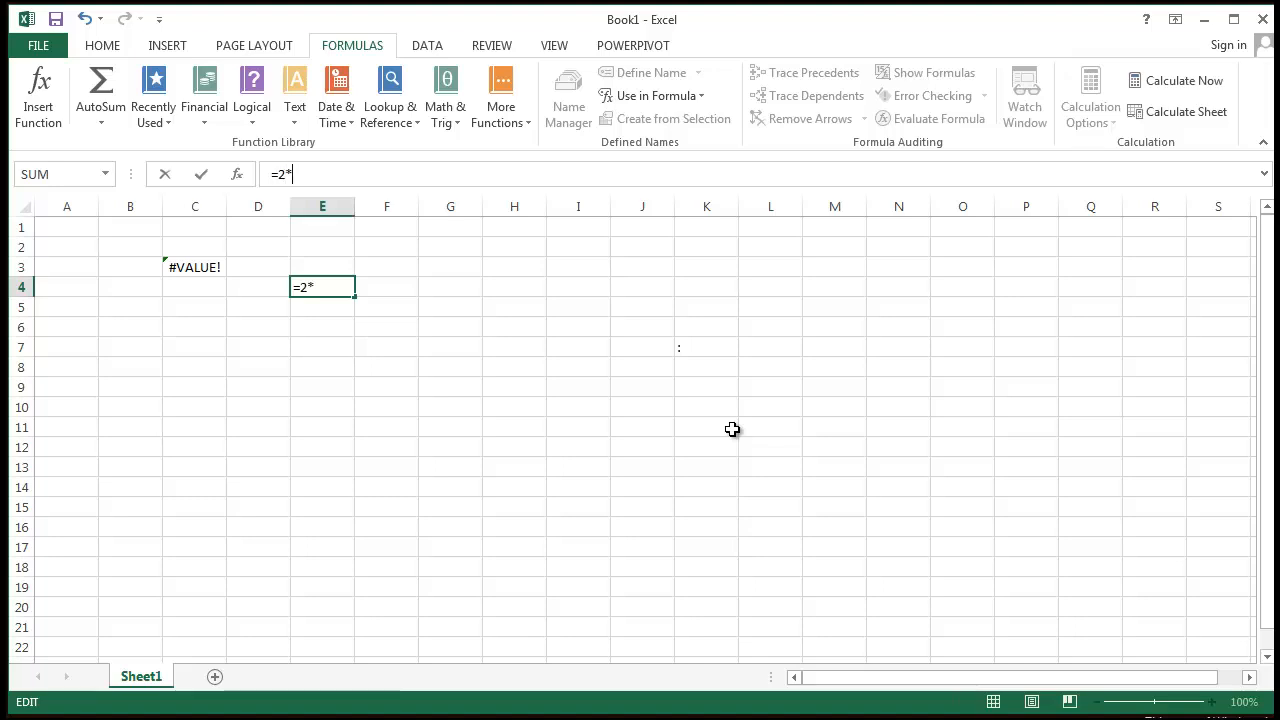
text(*(Area)
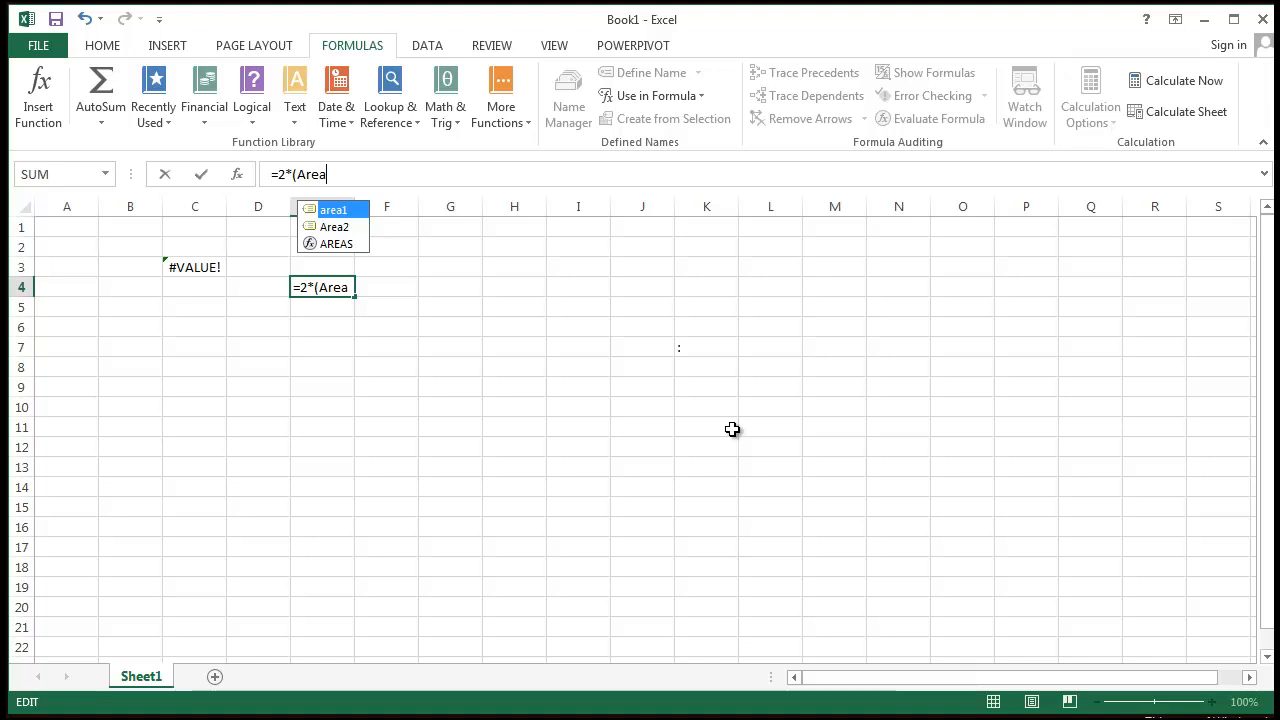
click(334, 226)
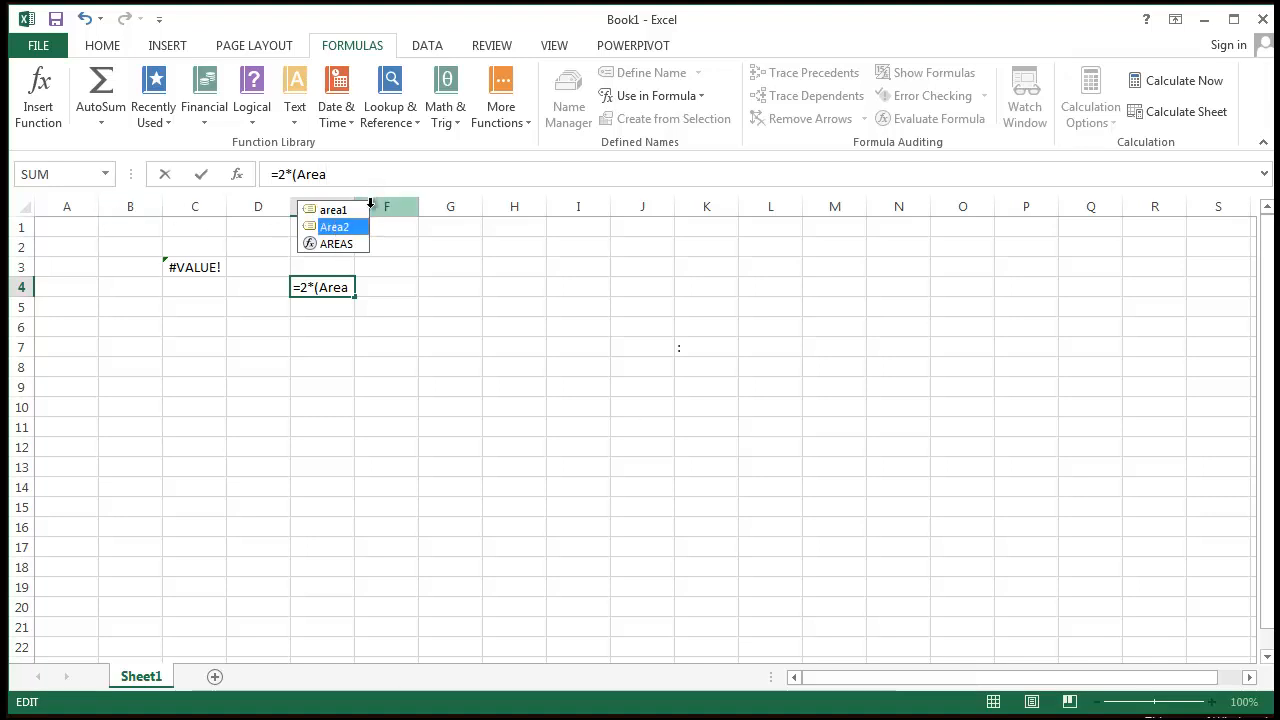
double_click(316, 227)
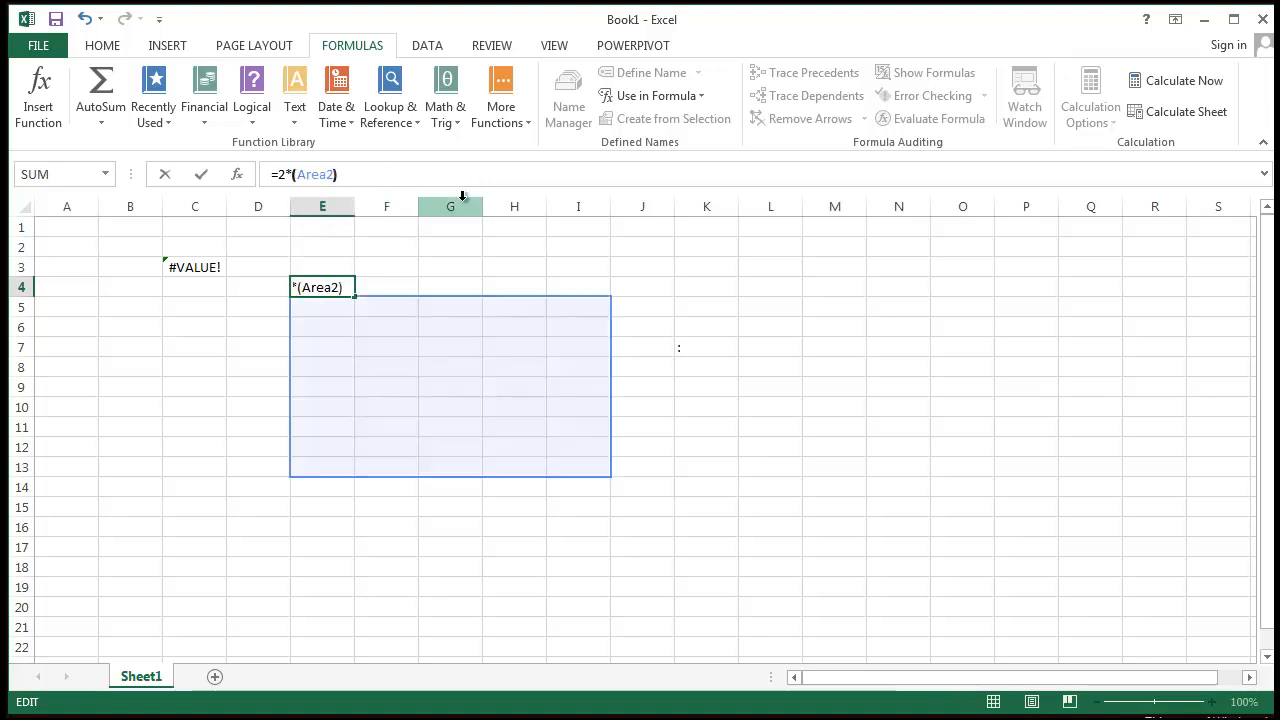
text())
key(Return)
click(345, 288)
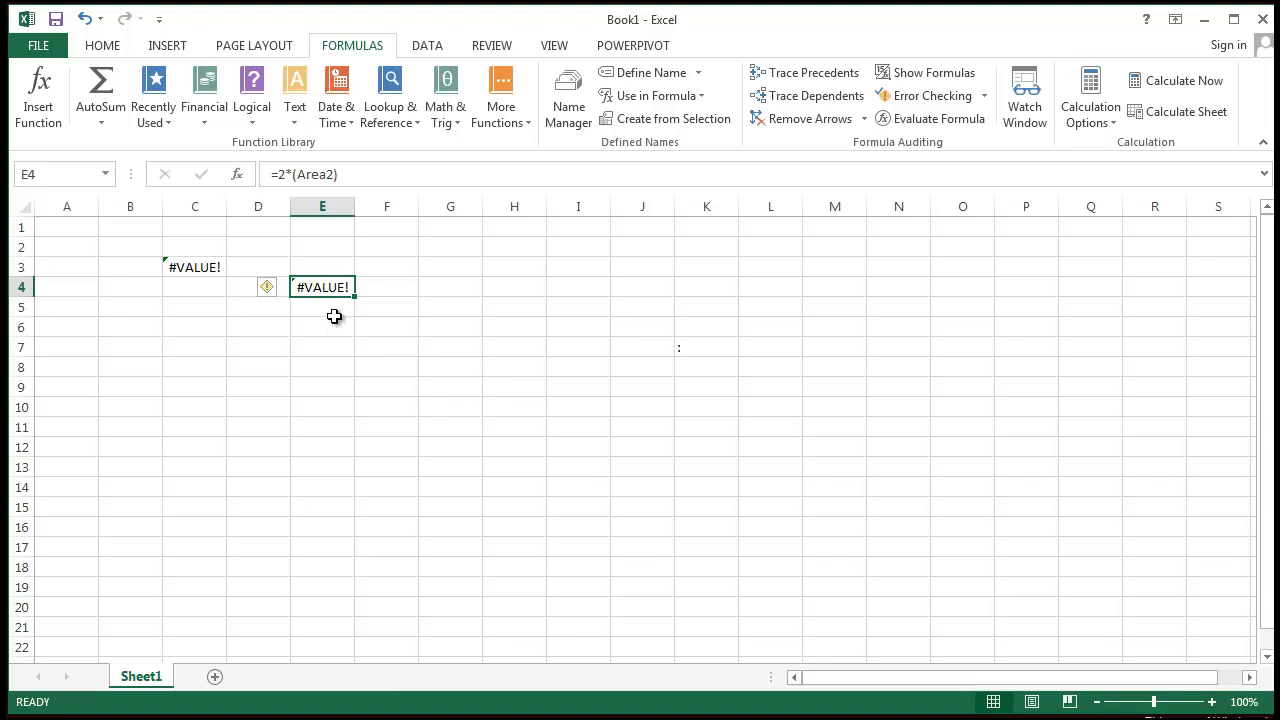
- Delete the entire formula from cell E4
click(311, 176)
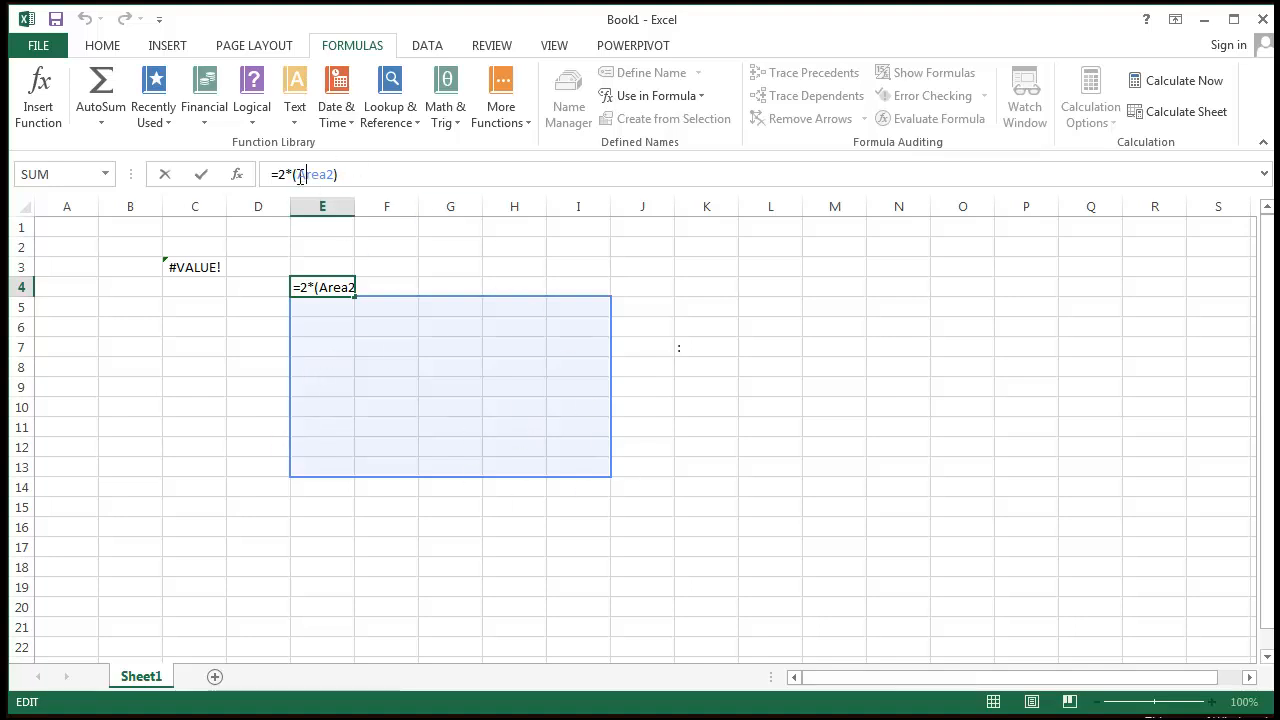
drag(300, 176, 336, 176)
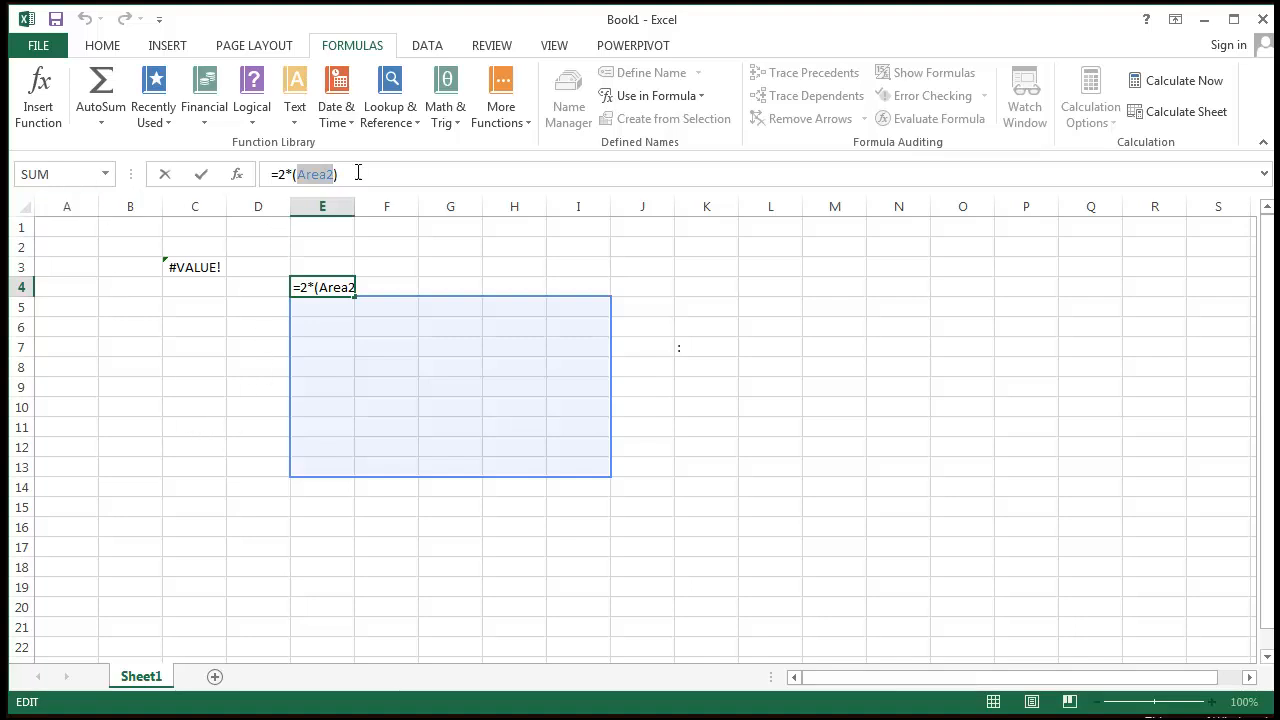
drag(358, 172, 28, 115)
key(Delete)
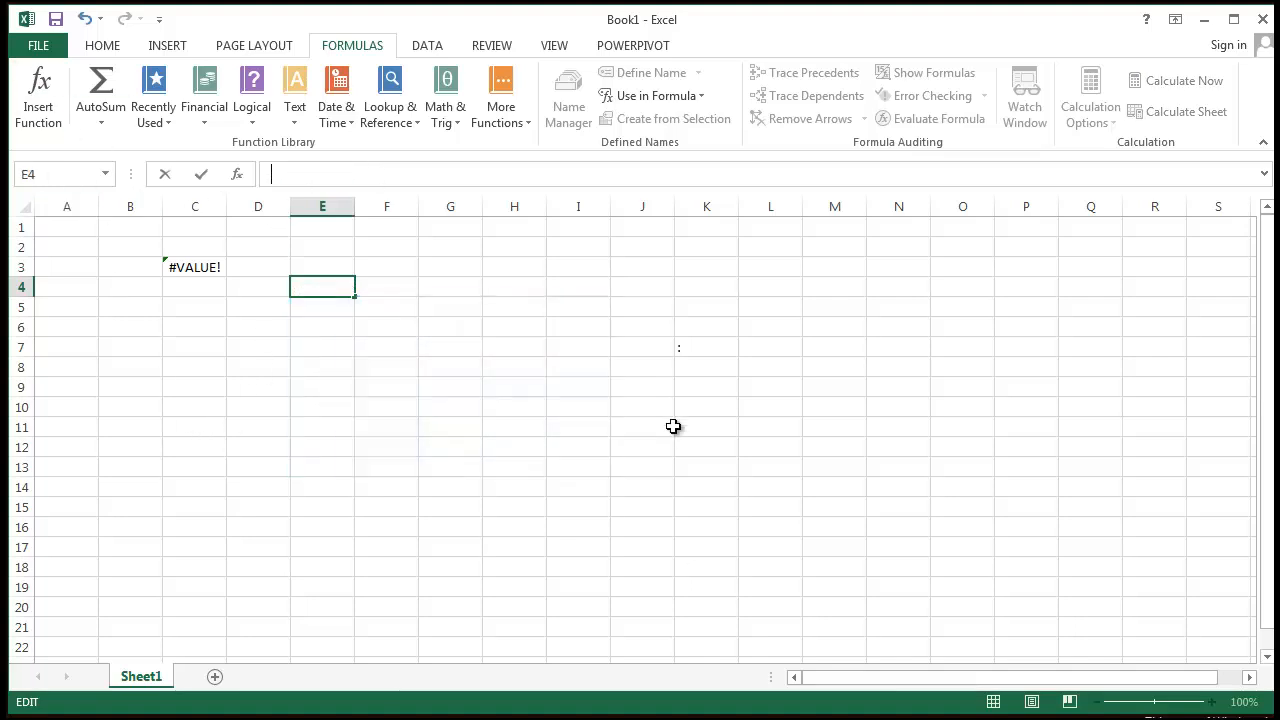
click(306, 446)
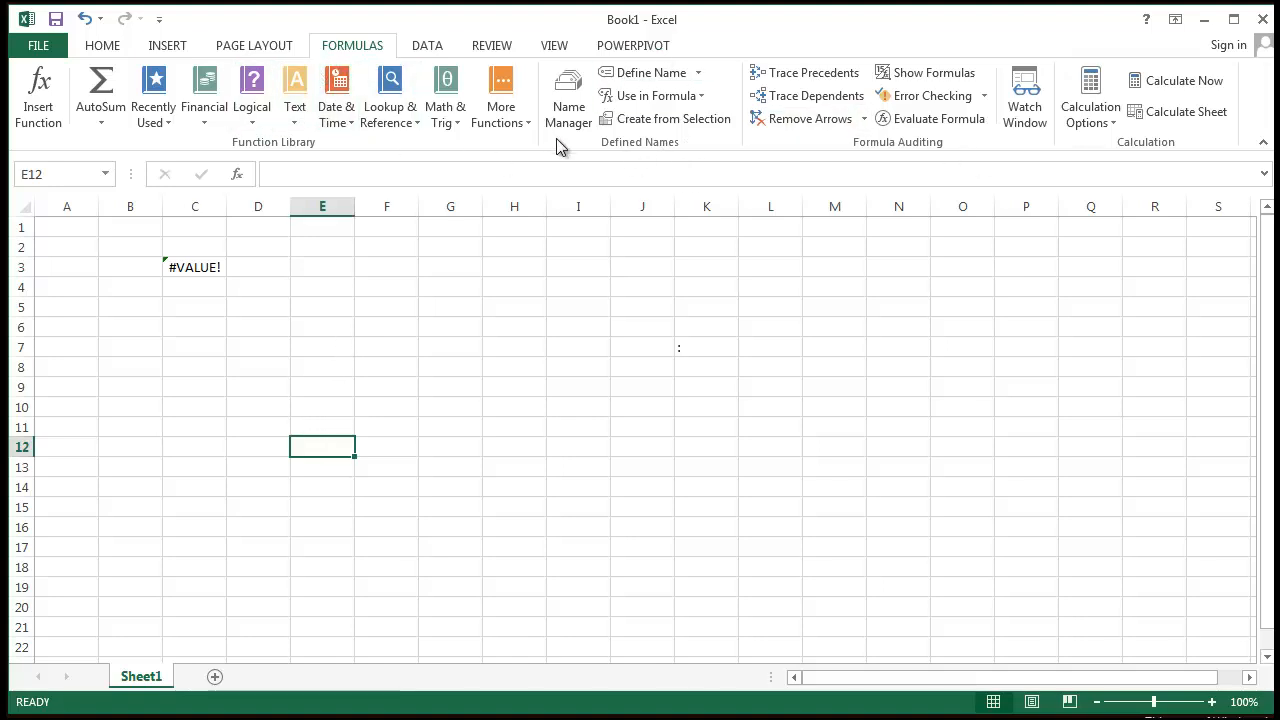
- Start defining a name for the range C6:H16, entering Names of Pupils with Workbook scope
click(250, 327)
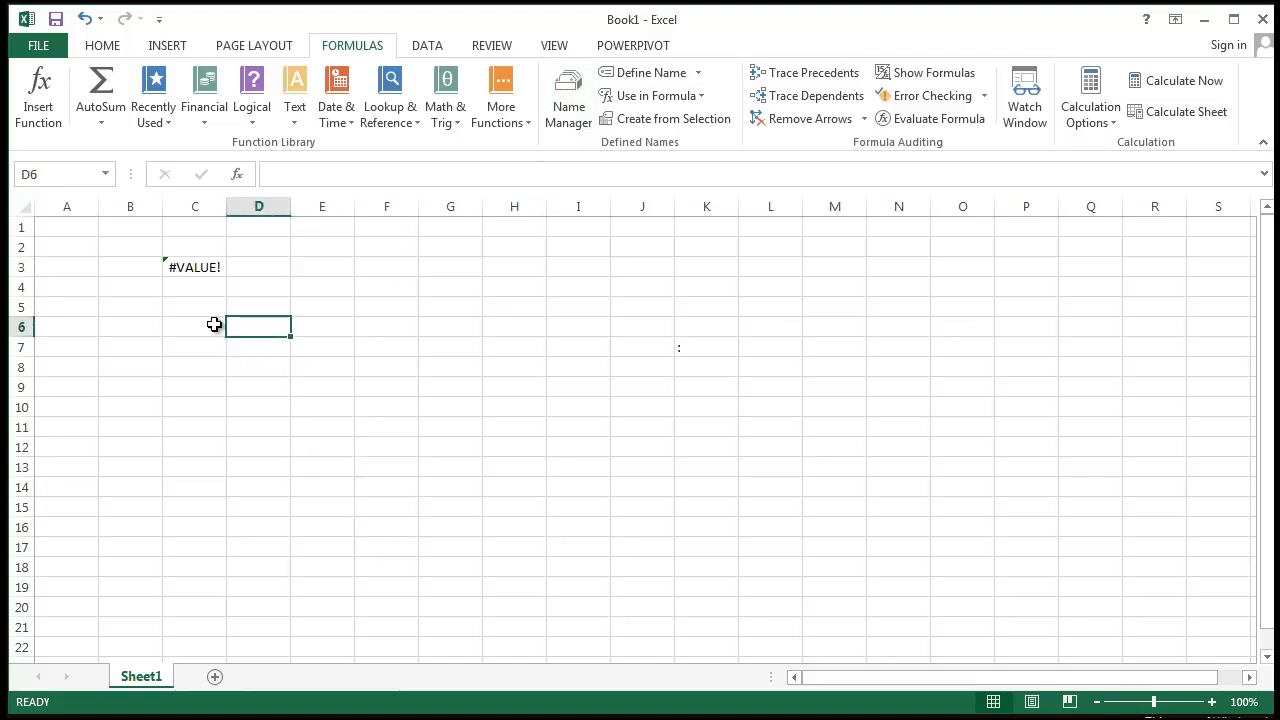
drag(214, 324, 506, 523)
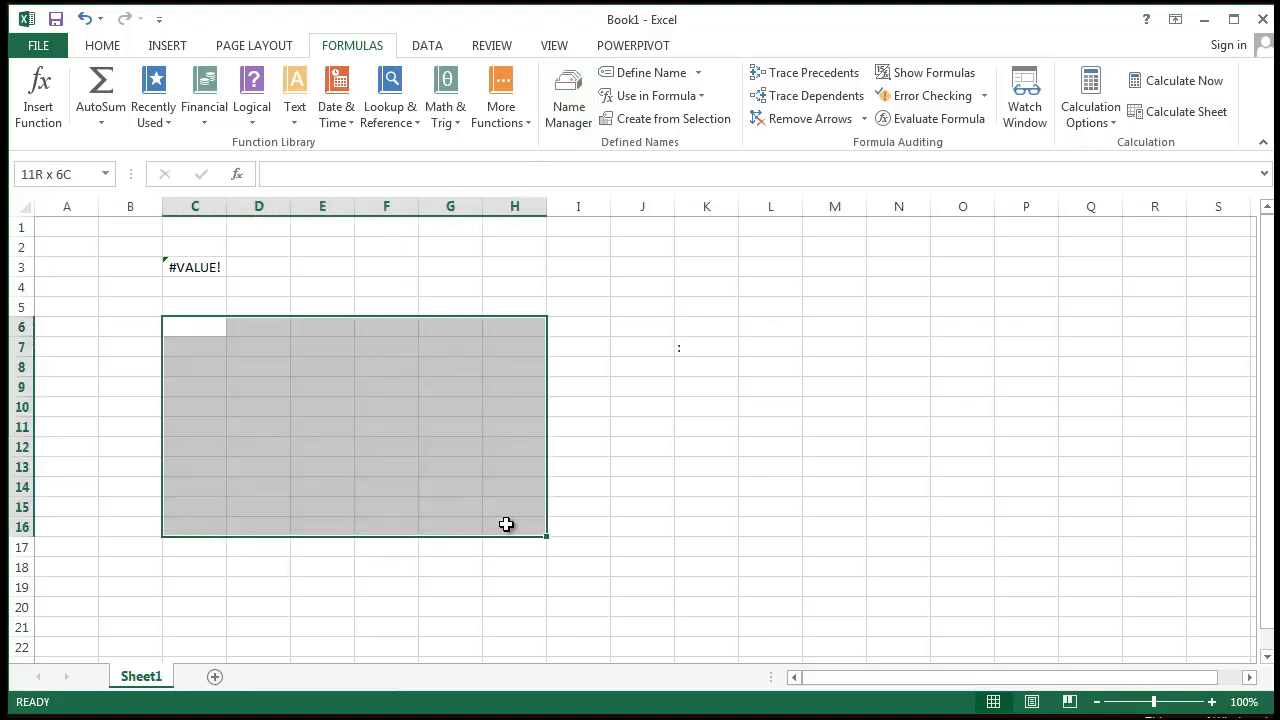
click(620, 79)
drag(1065, 267, 877, 267)
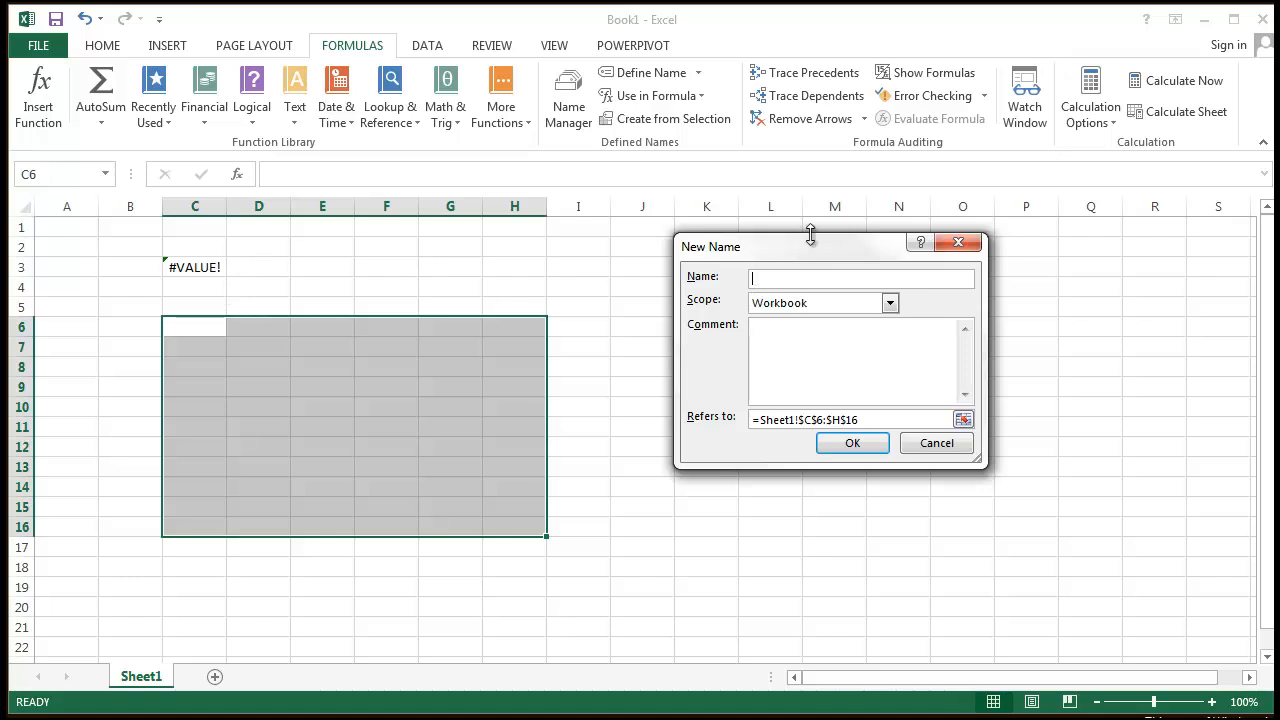
text(Names of Pupils)
click(852, 302)
click(859, 302)
click(829, 303)
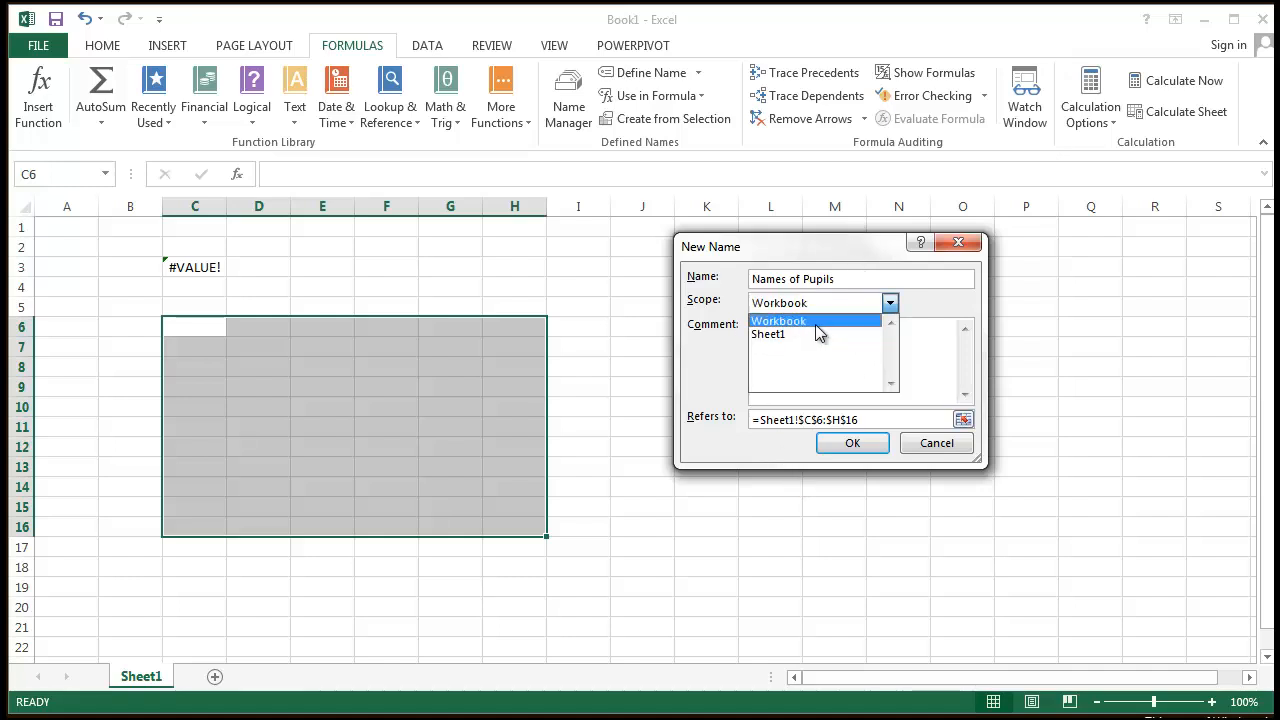
click(815, 322)
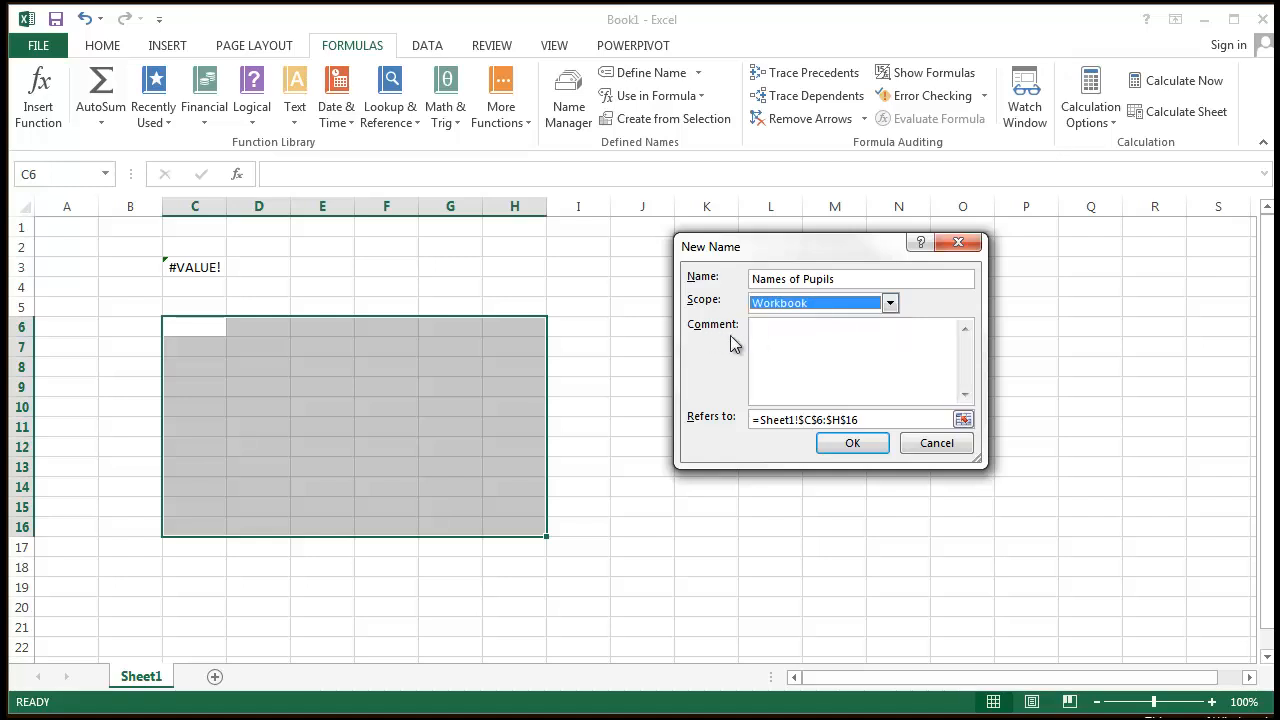
click(810, 301)
click(811, 300)
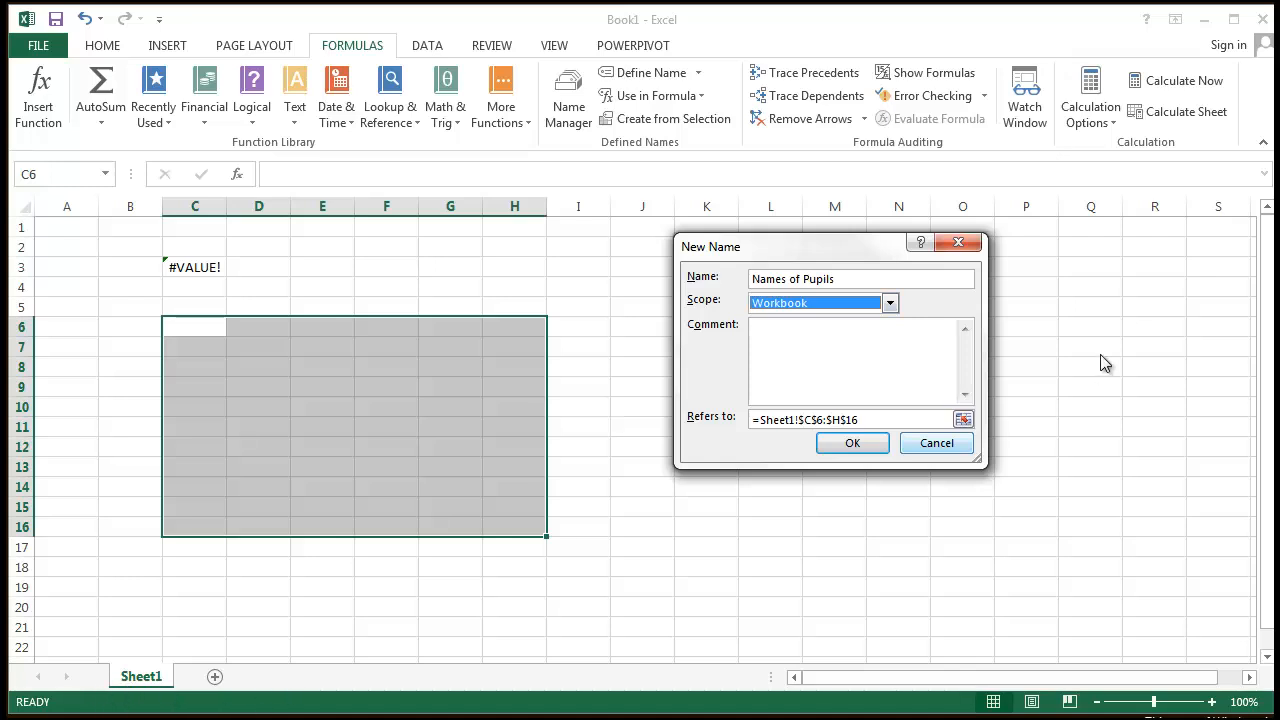
- Add the comment "Names we need for this tutorial" and try to create the name with the reference =Sheet1!$C$6:$H$16
click(800, 364)
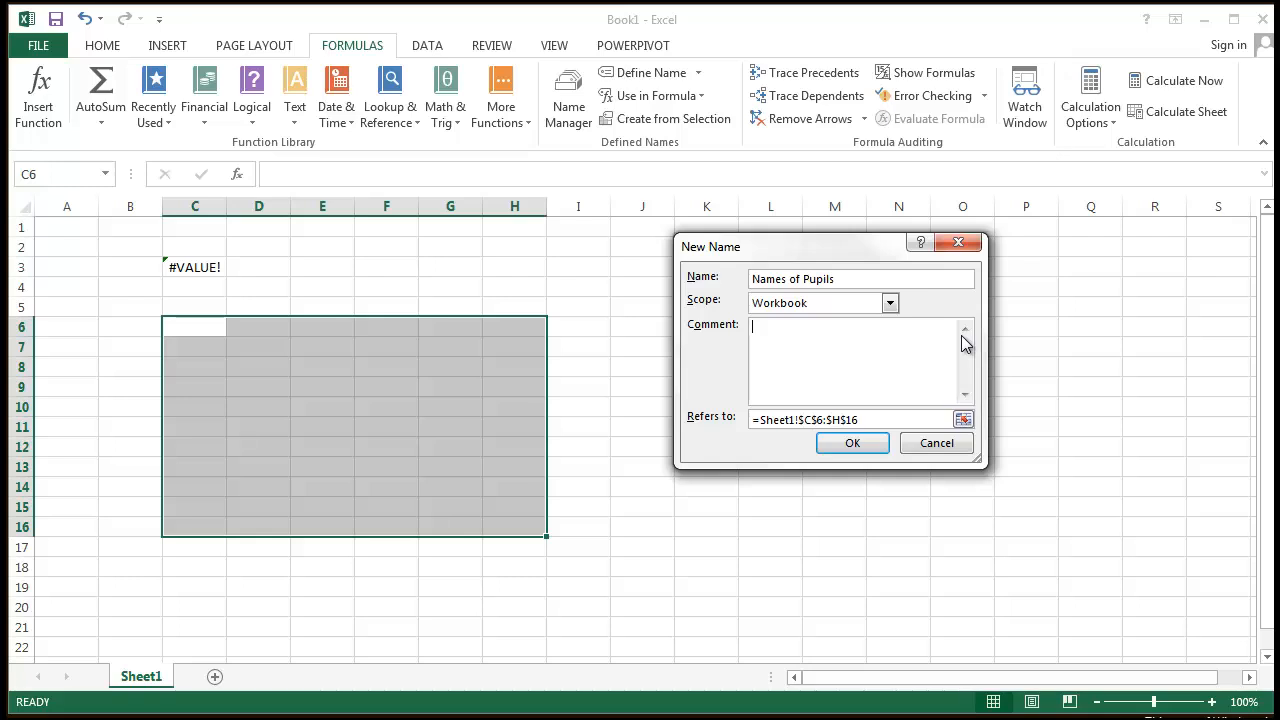
text(Names we need for this tutorial)
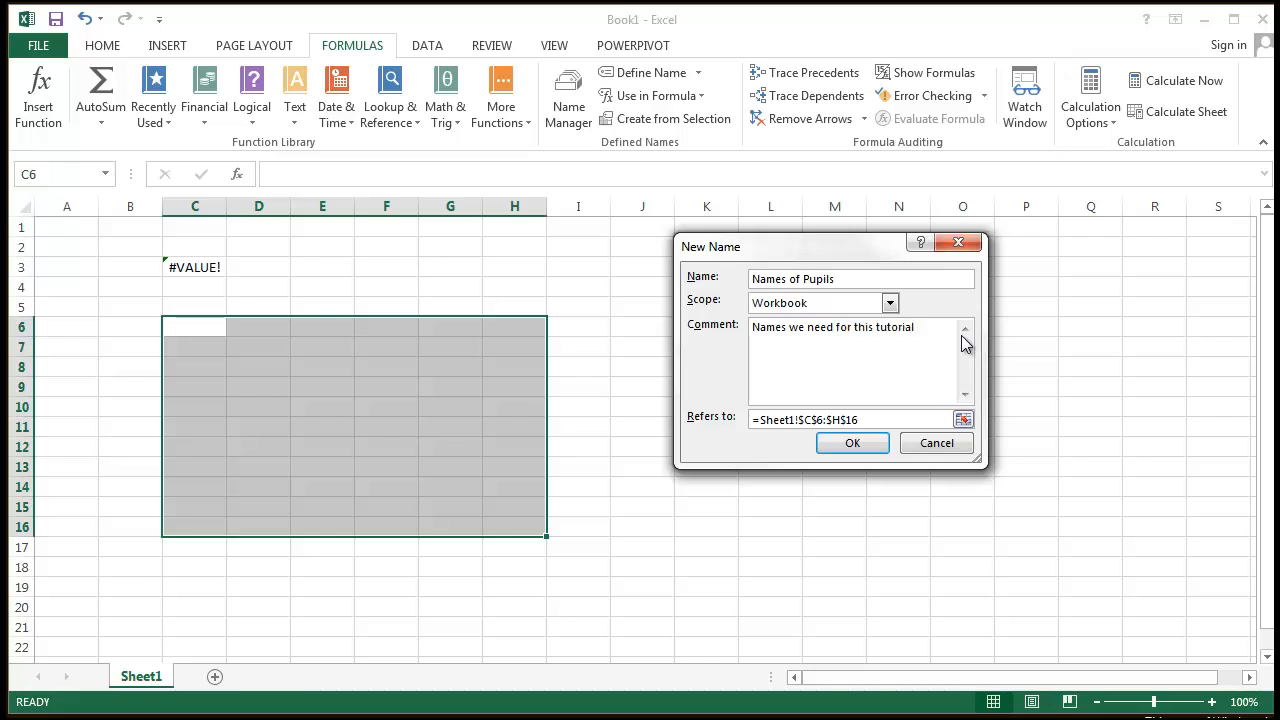
click(811, 421)
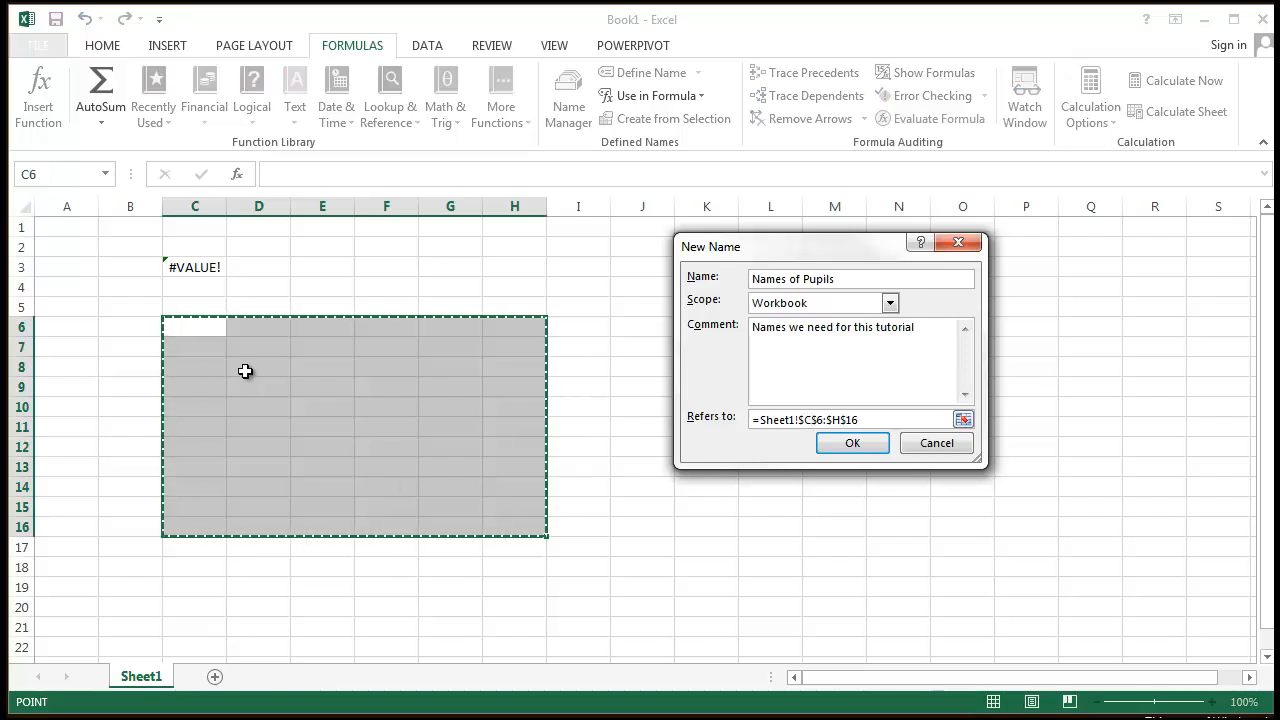
click(855, 449)
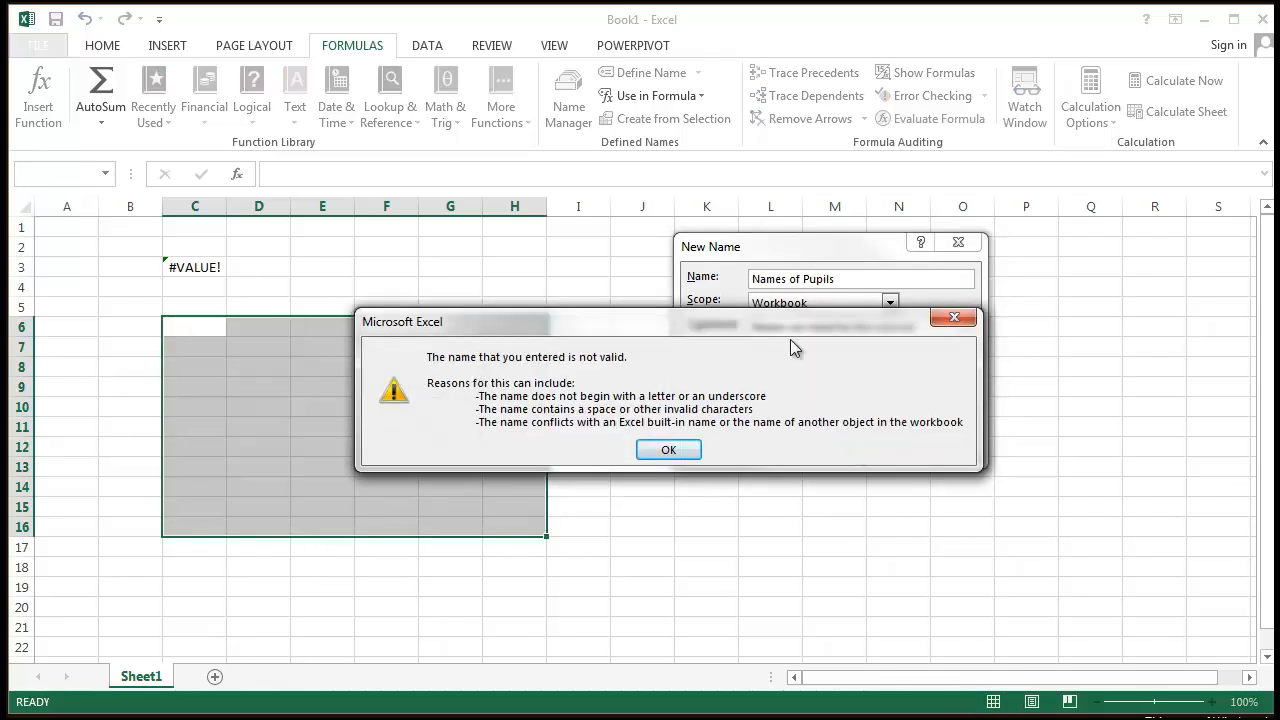
drag(760, 327, 775, 354)
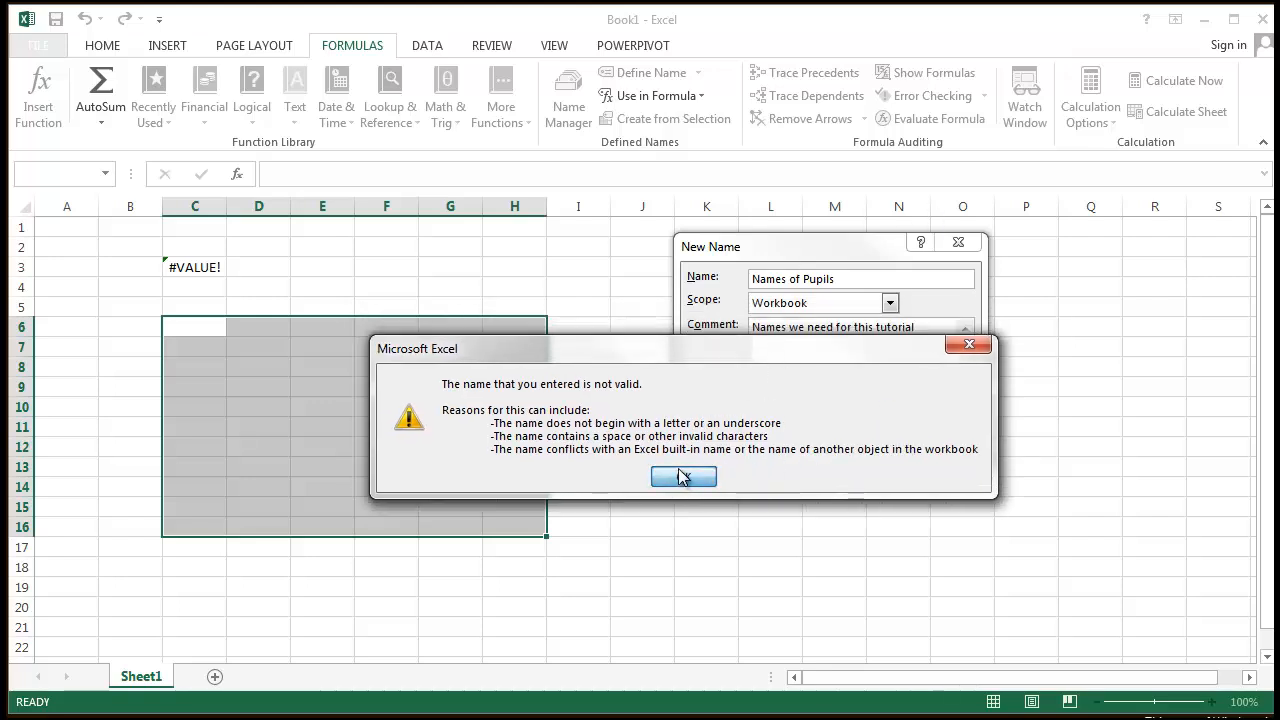
click(683, 477)
- Correct the range name to Names_of_Pupils, create it, and clear the cell selection
click(860, 279)
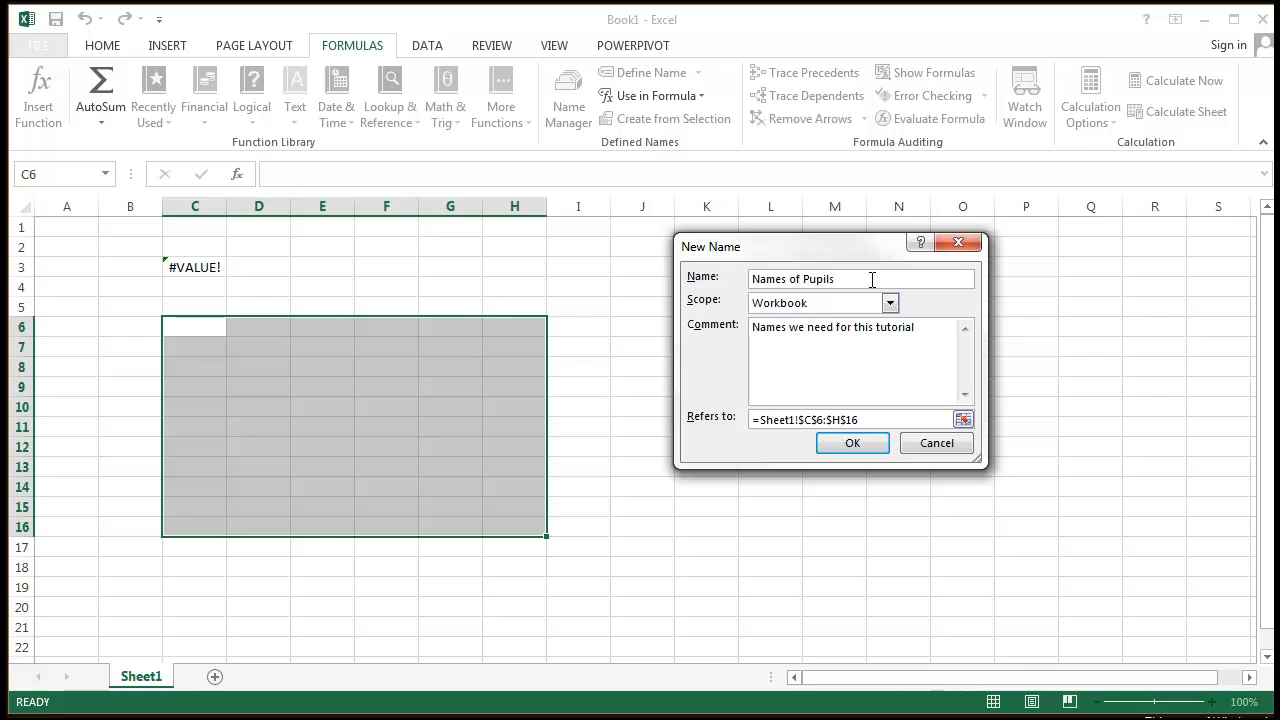
key(BackSpace)
text(_)
key(BackSpace)
text(_of_)
click(856, 441)
click(834, 447)
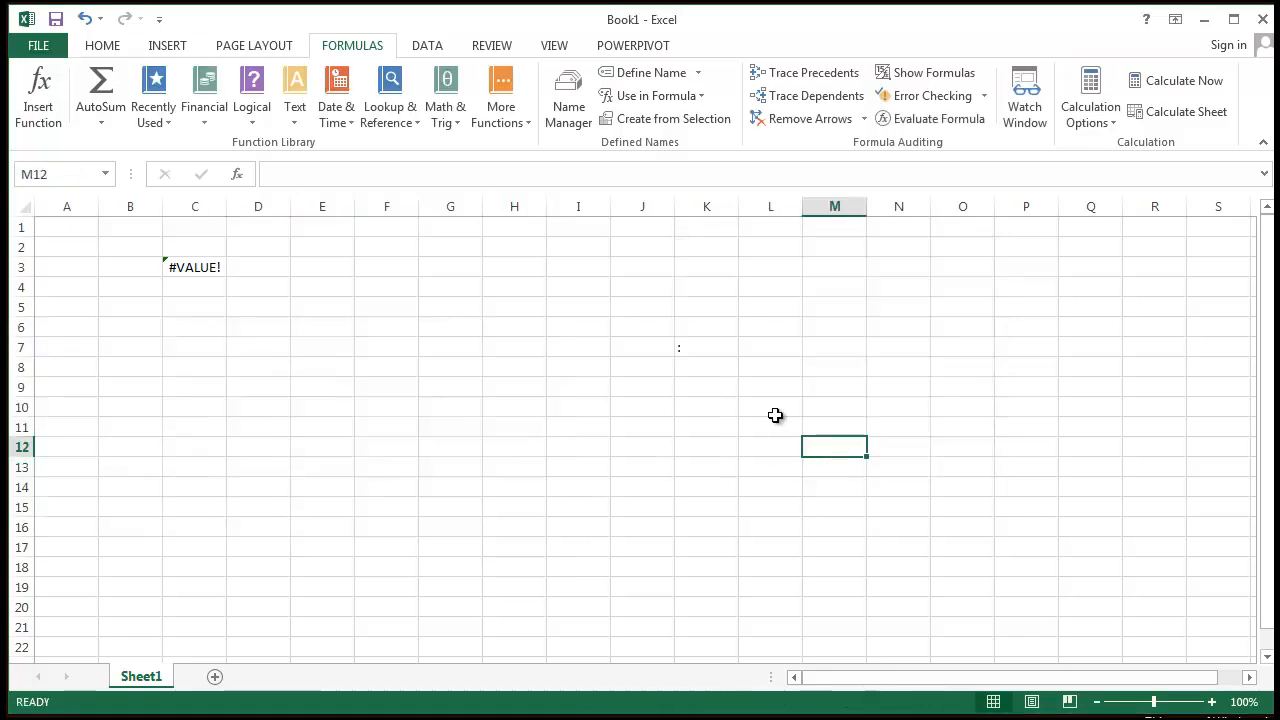
click(514, 407)
click(322, 387)
- Jump to the named ranges Names_of_Pupils, Area2 and area1 in turn from the list of defined names
click(106, 175)
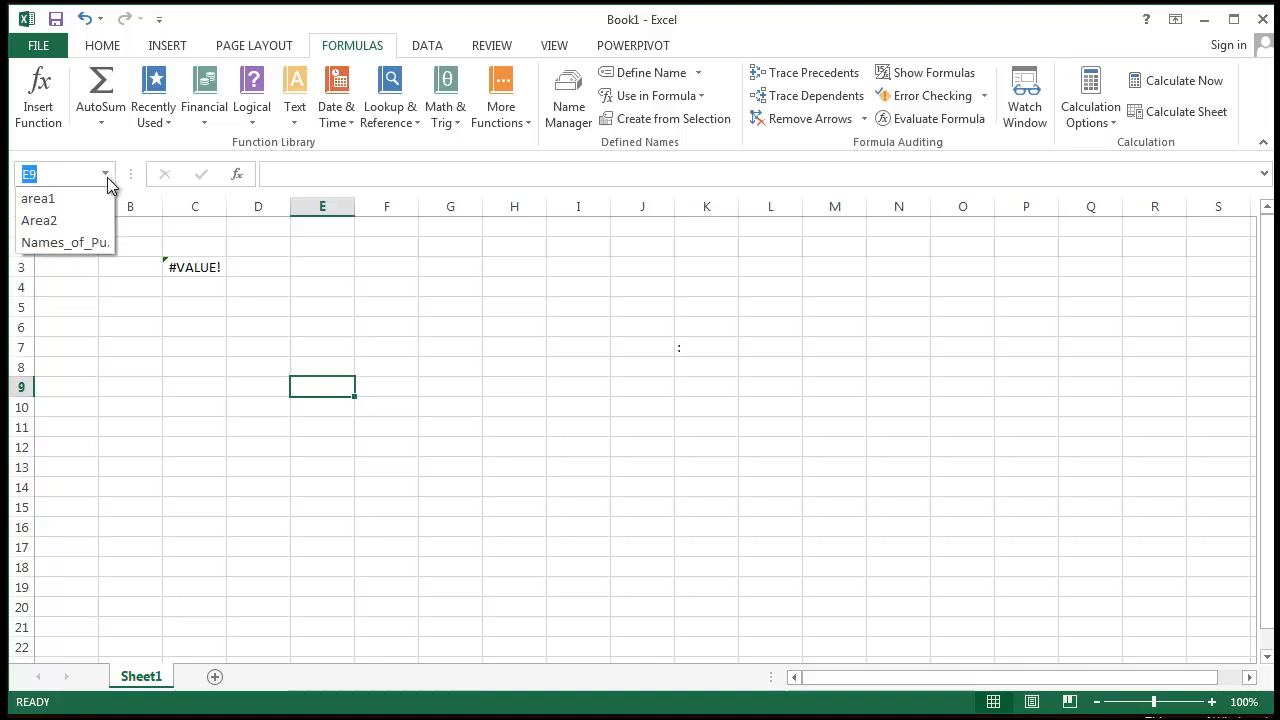
click(80, 245)
click(105, 175)
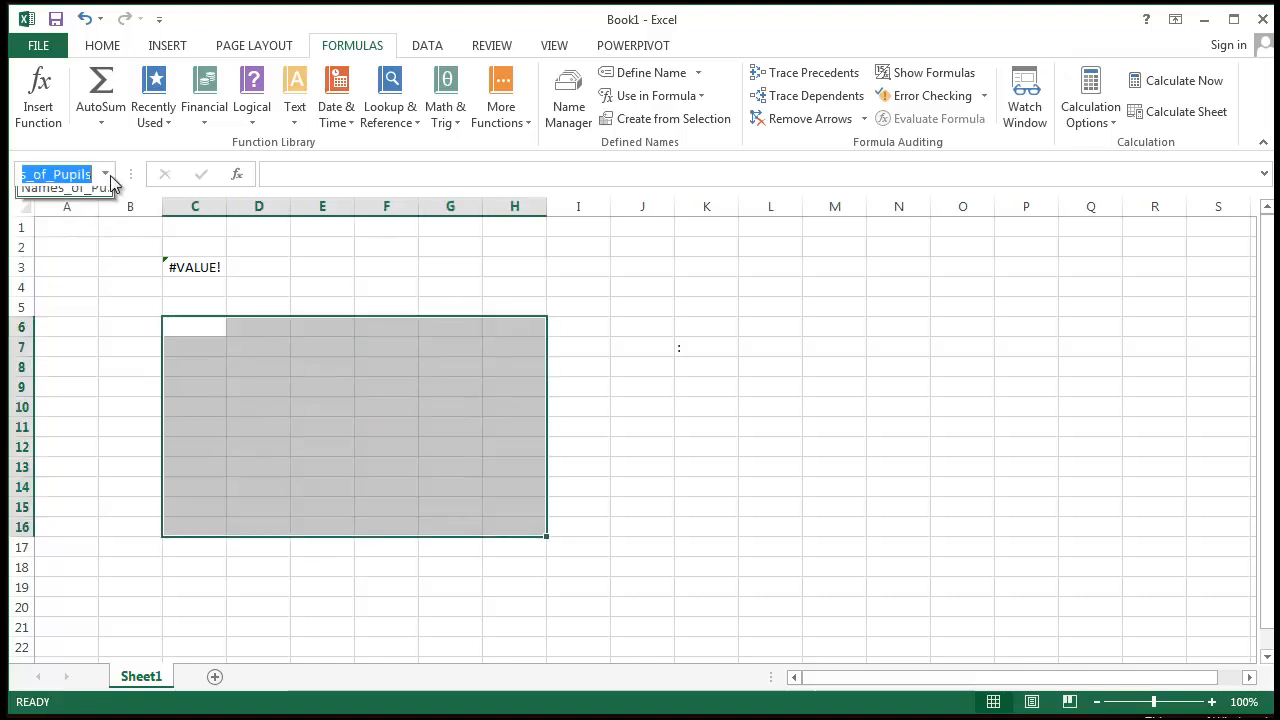
click(95, 221)
click(105, 175)
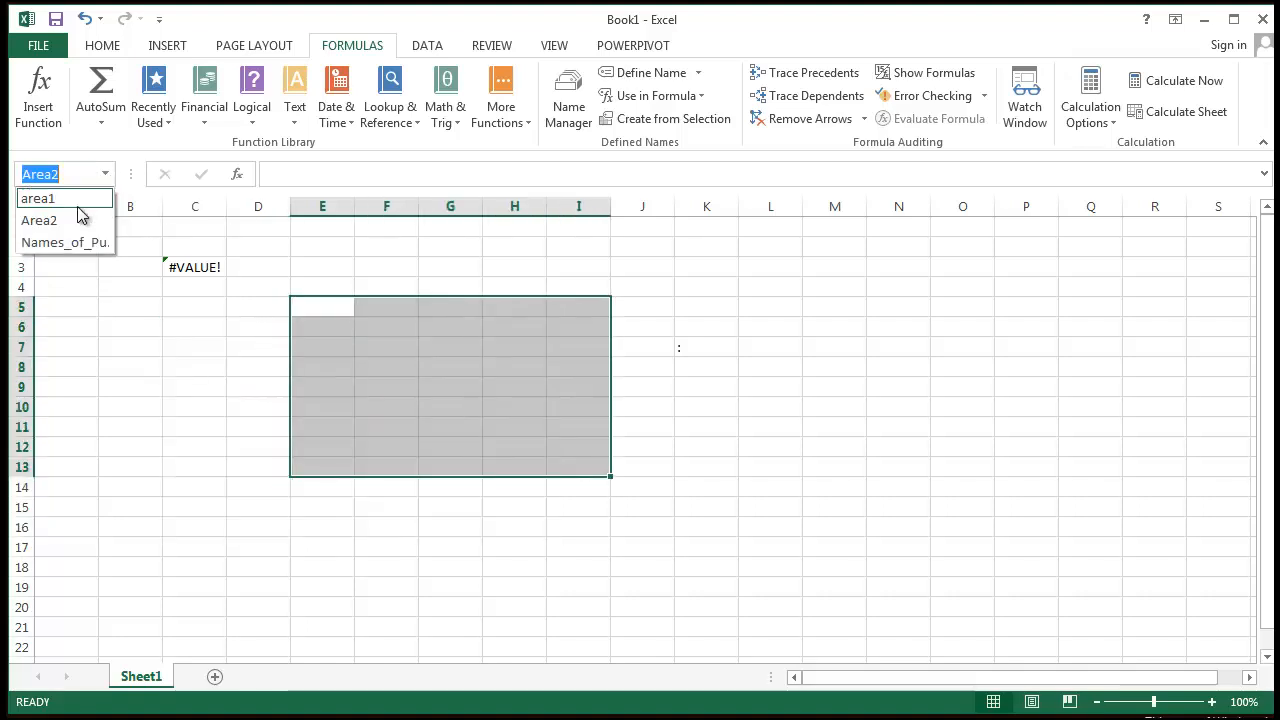
click(90, 199)
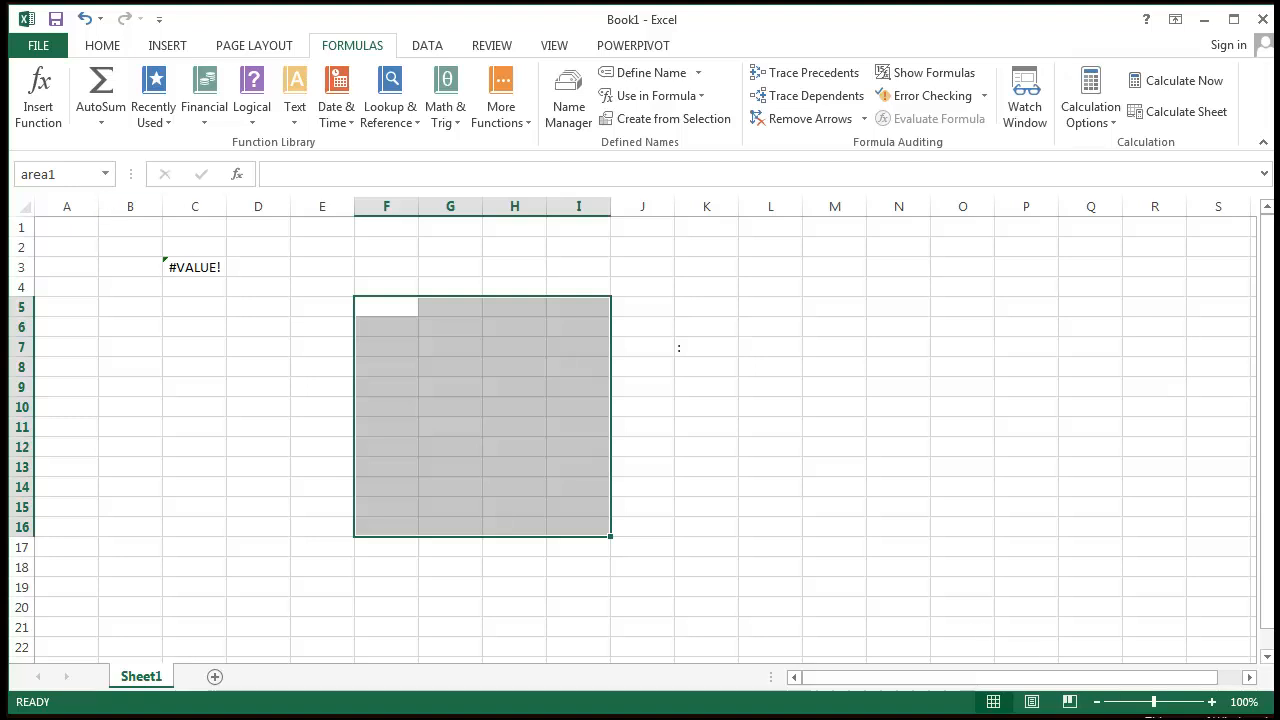
key(F5)
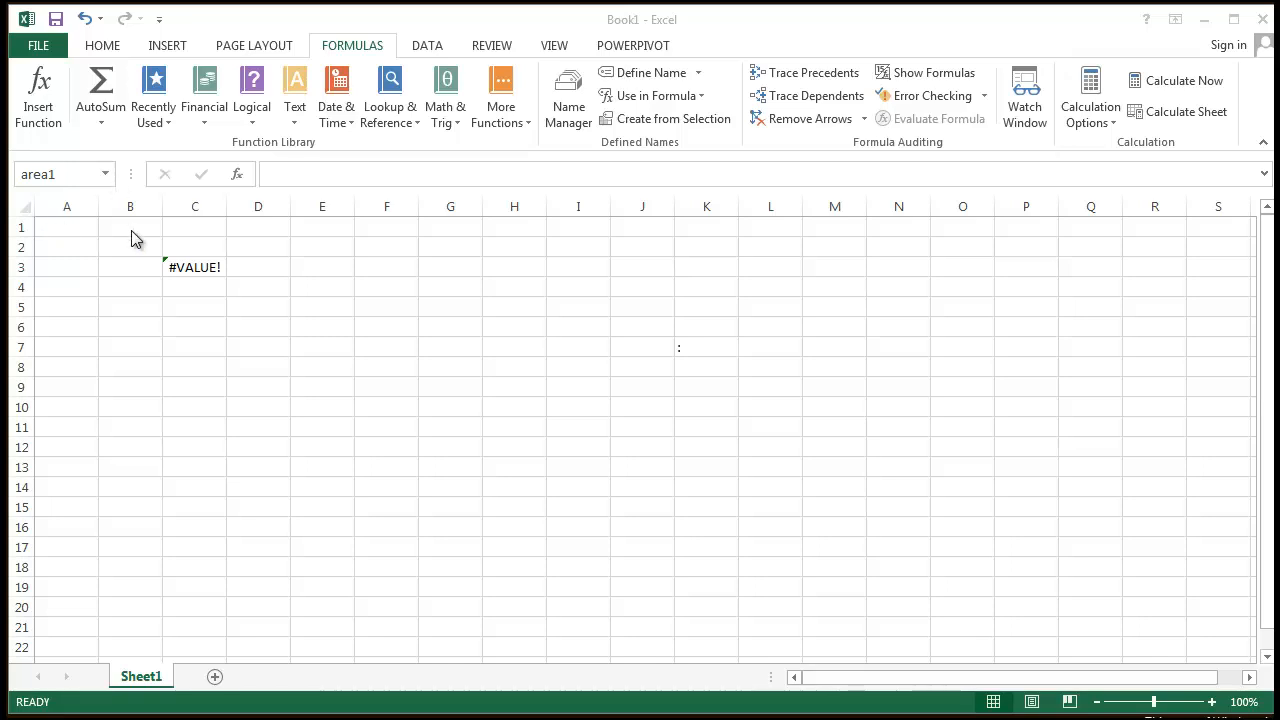
key(Escape)
click(709, 508)
drag(400, 329, 691, 527)
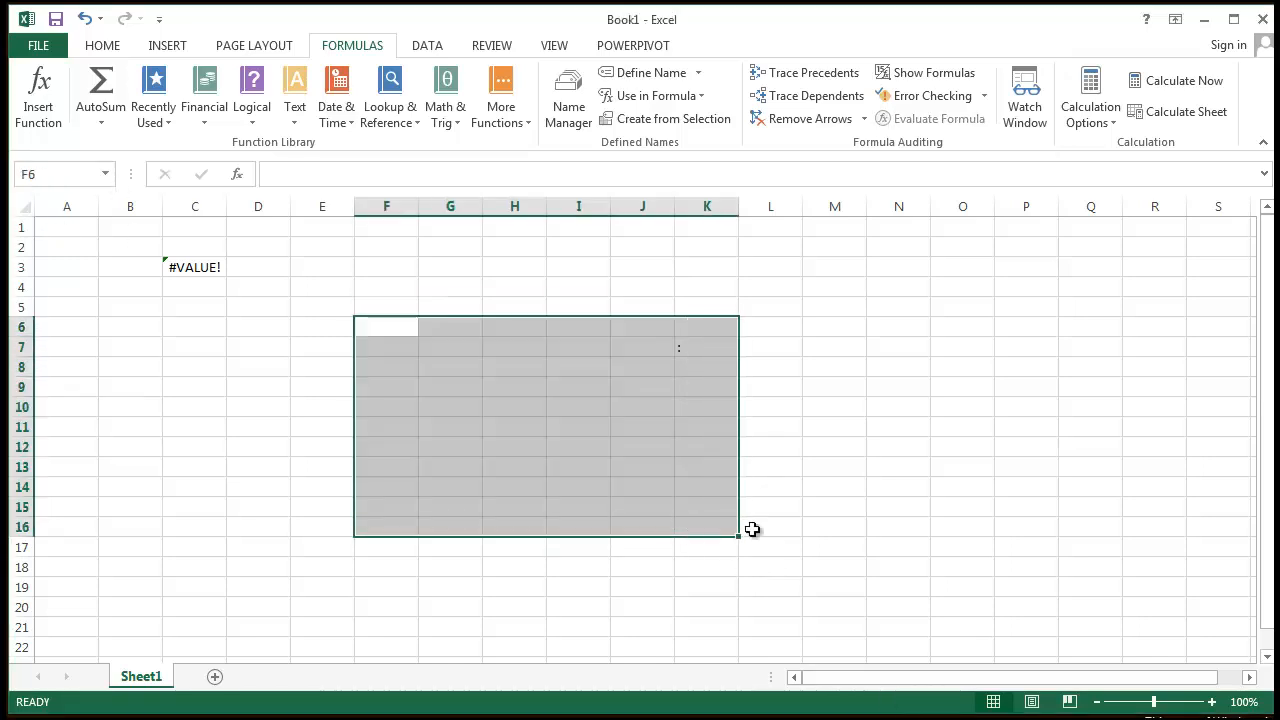
click(971, 544)
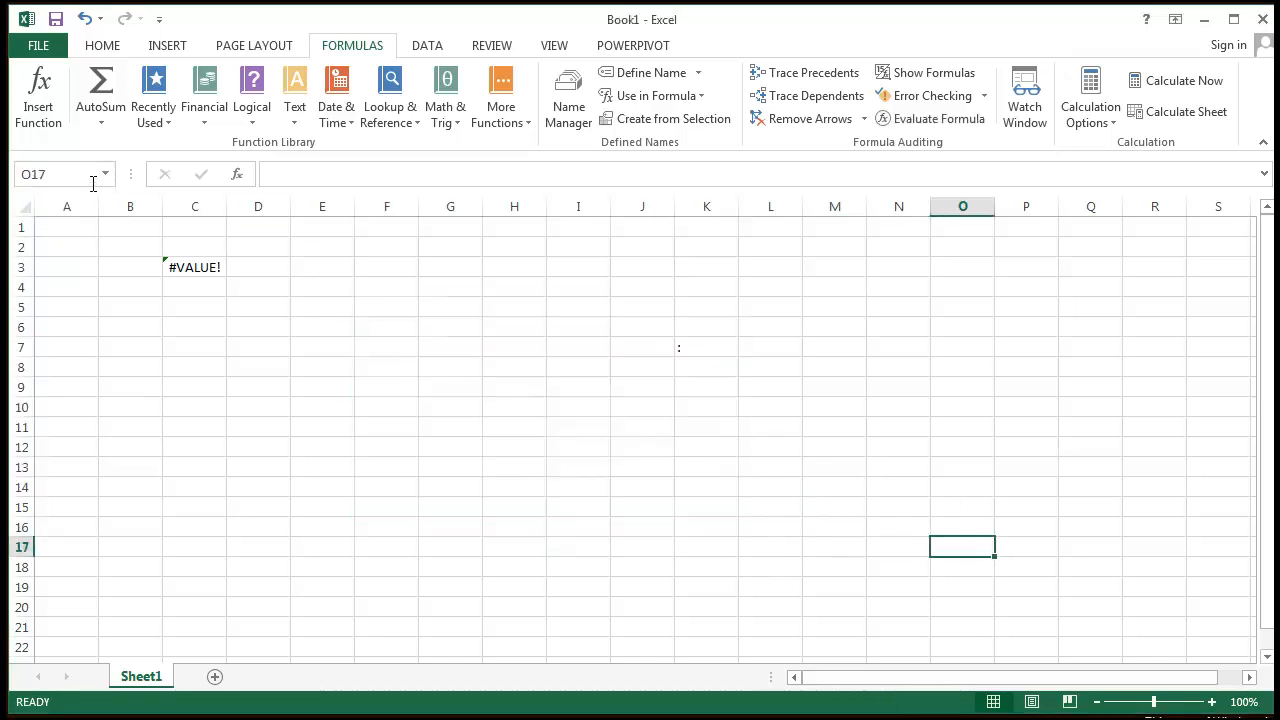
click(66, 232)
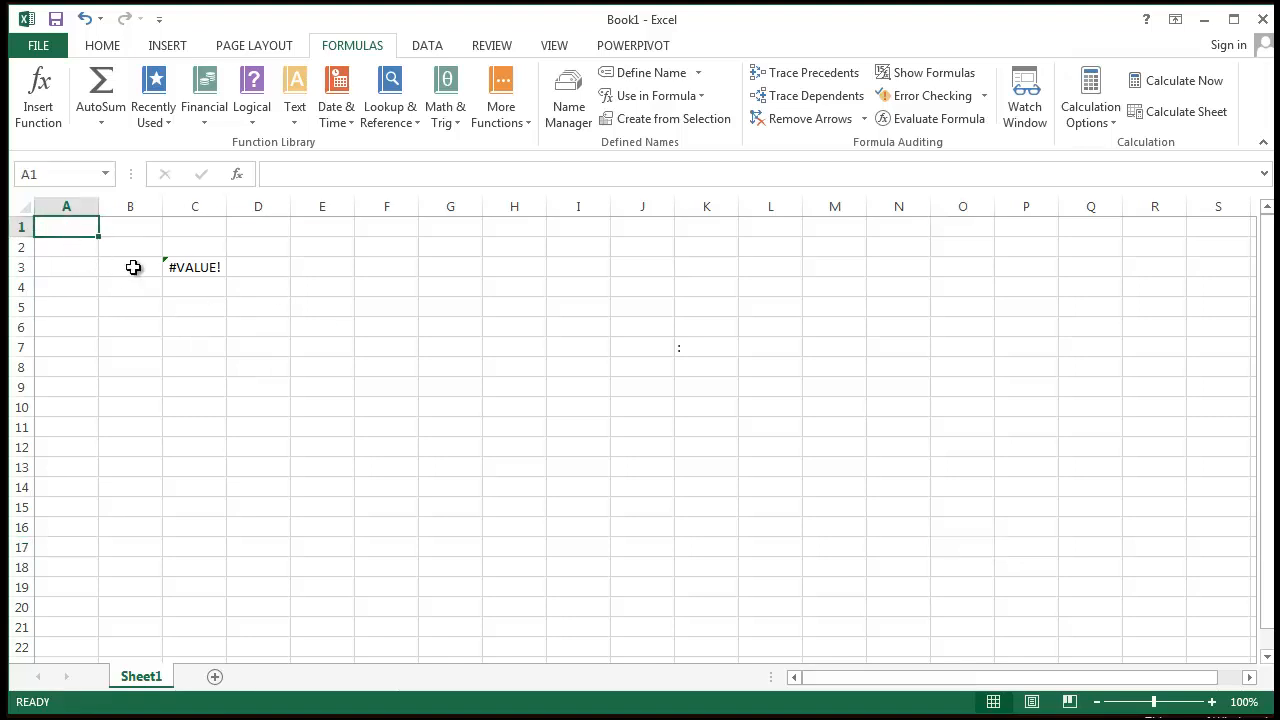
drag(66, 228, 598, 443)
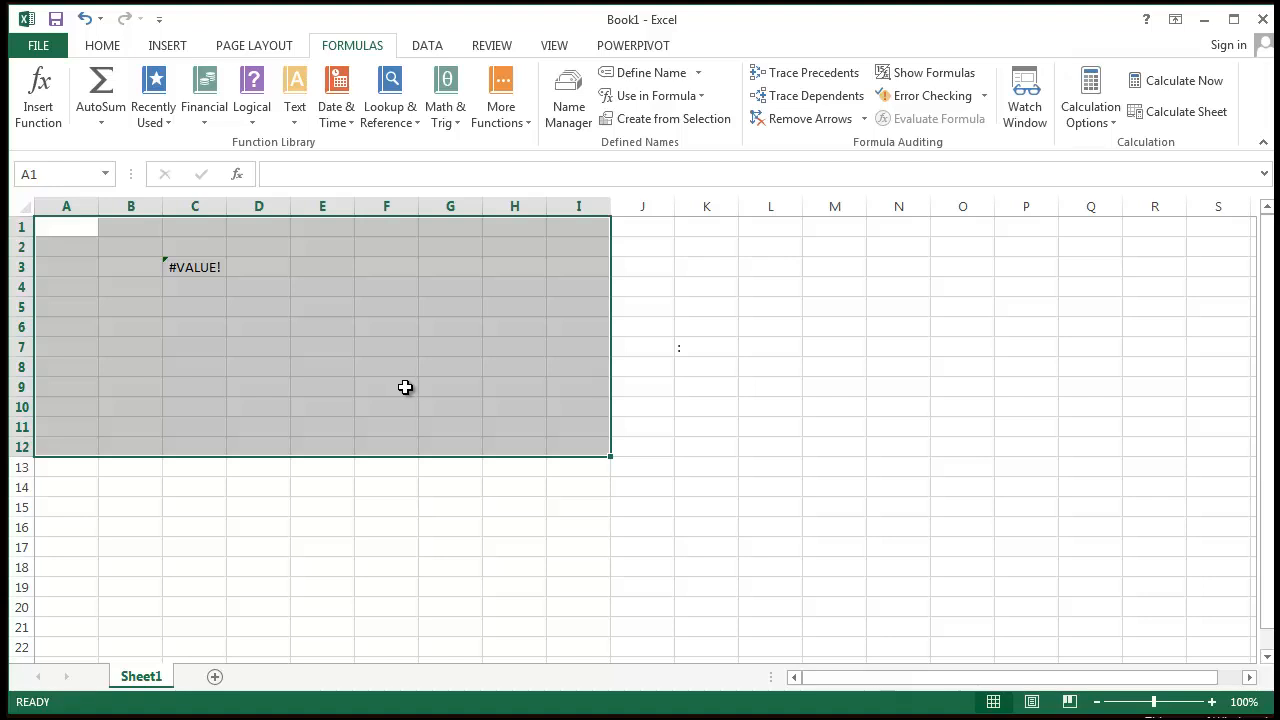
click(820, 368)
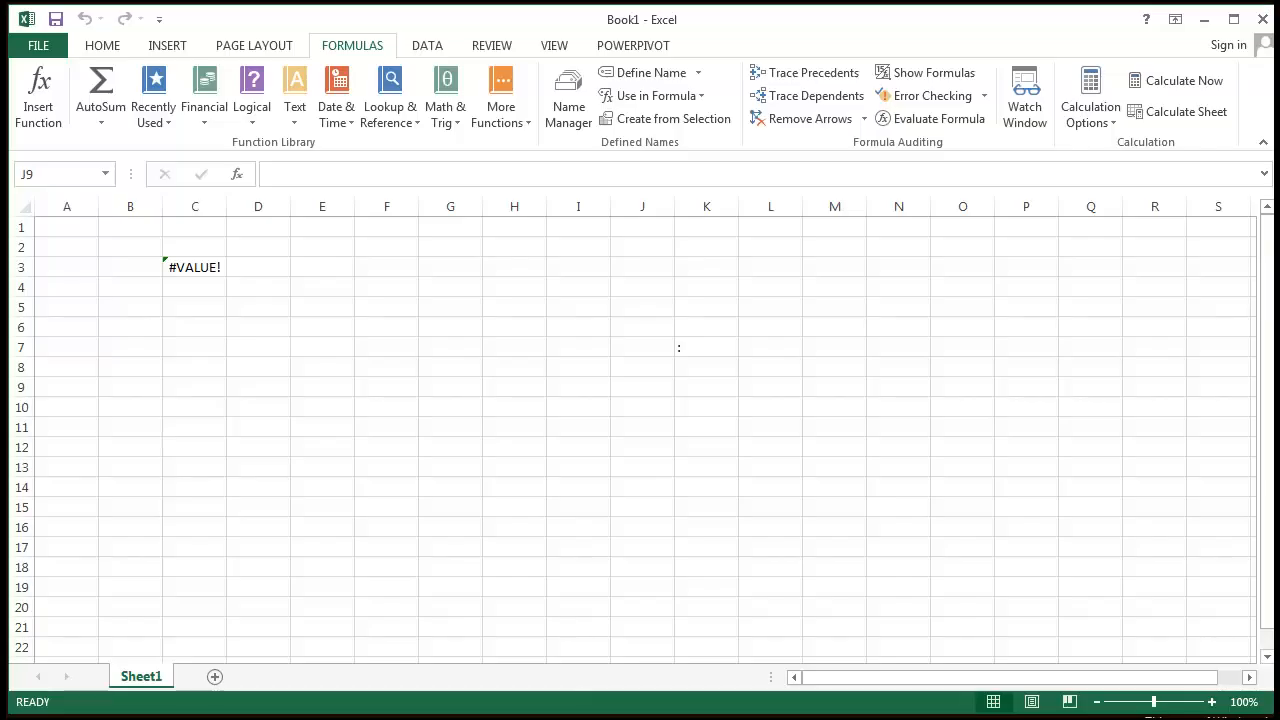
click(722, 508)
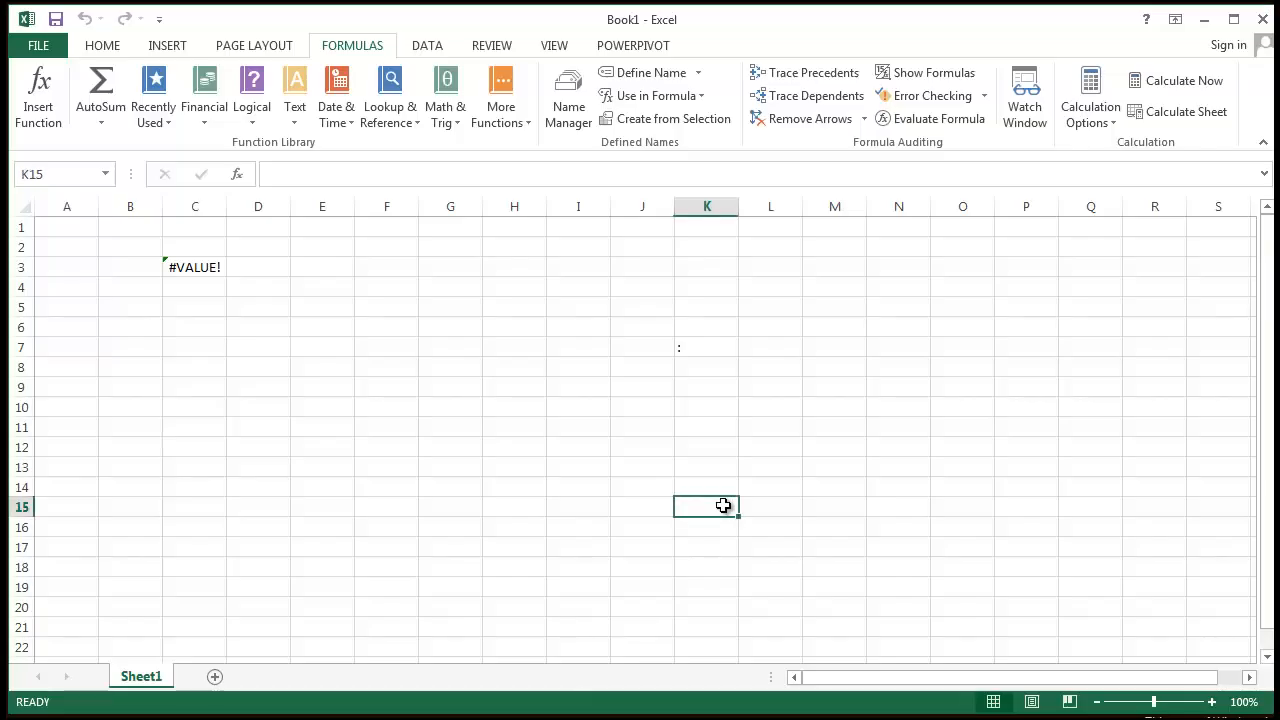
- Minimize the Book1 workbook and open Lesson3.xlsx from the desktop
click(1204, 19)
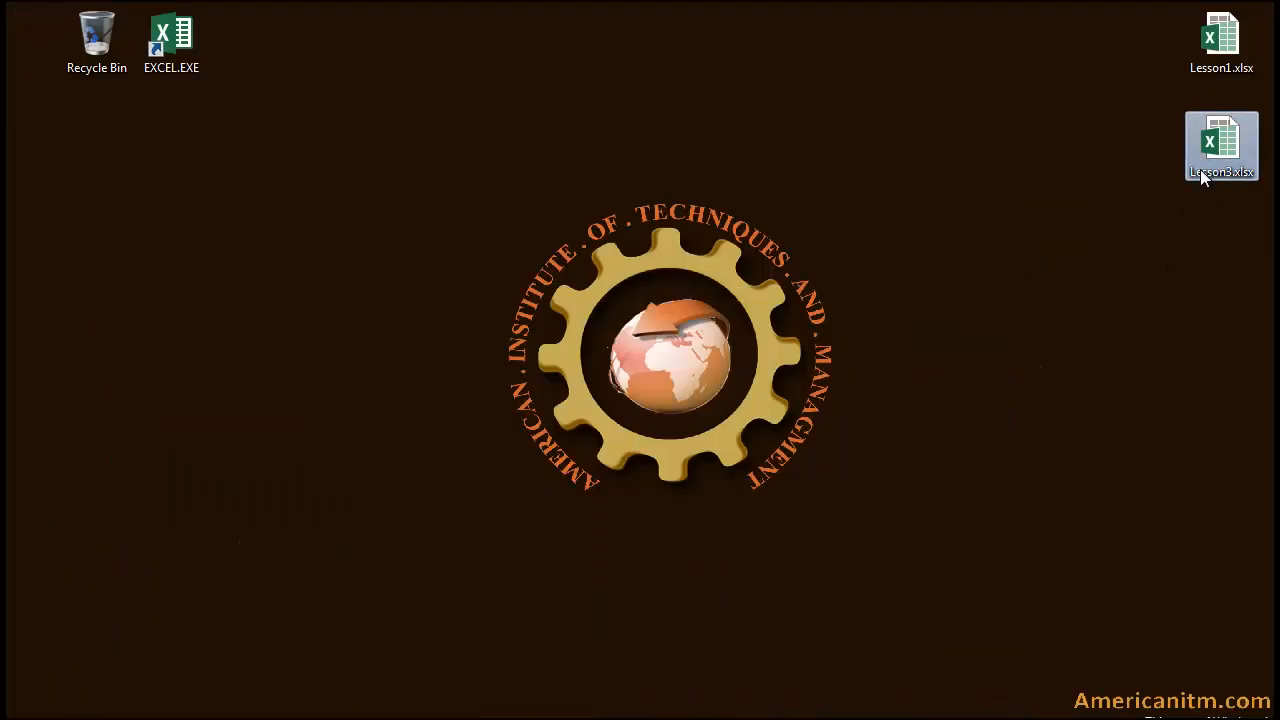
double_click(1203, 164)
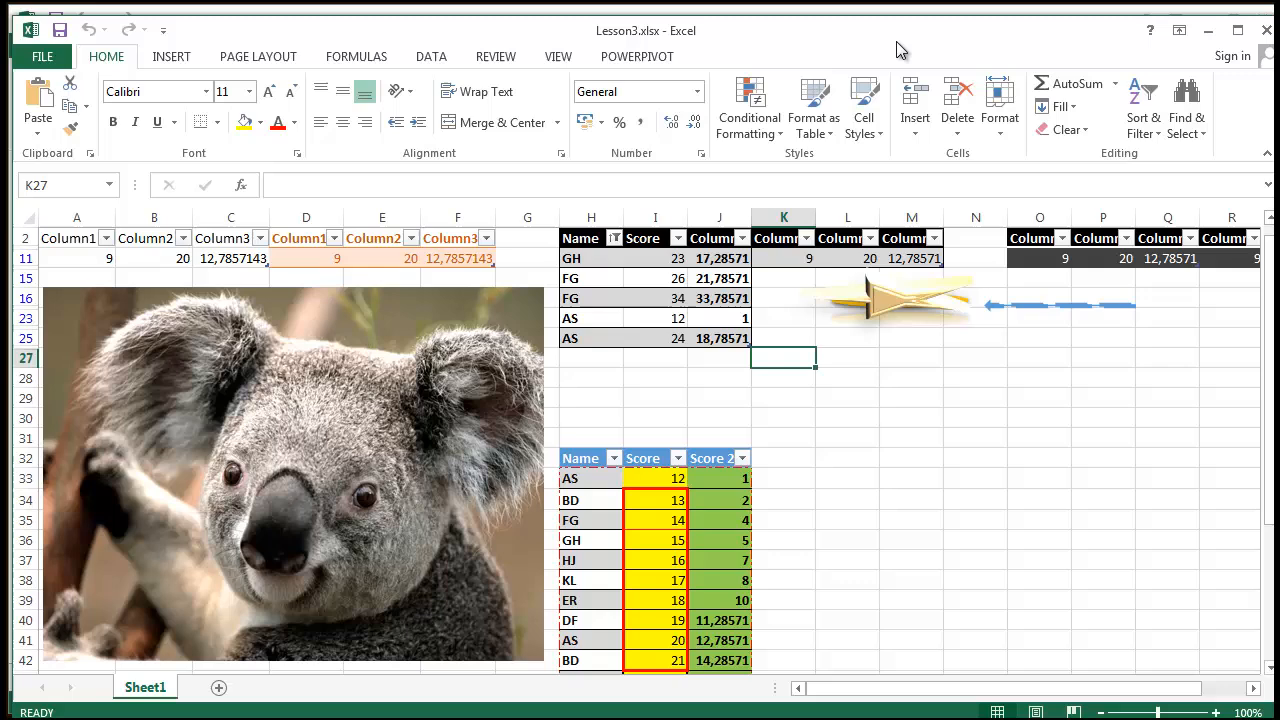
click(830, 435)
- Copy the Name, Score and Score 2 table in H32:J45, including its last row
scroll(856, 478, up, 1)
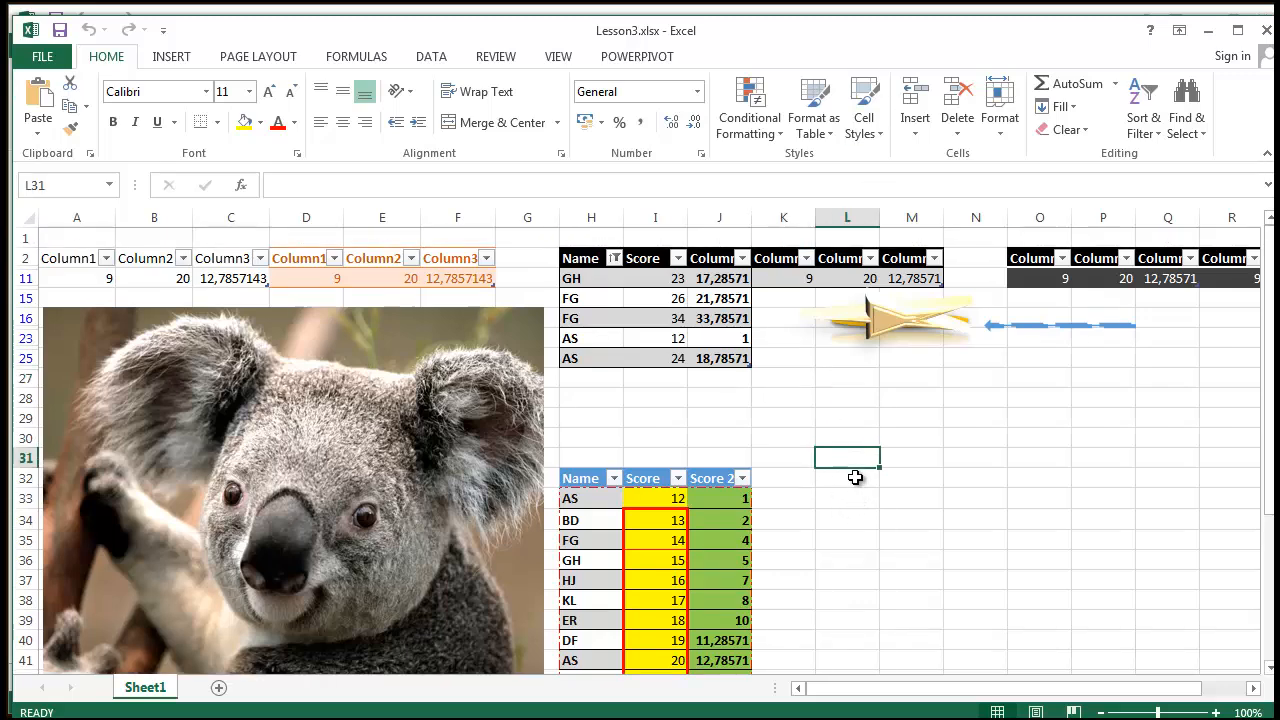
scroll(857, 478, down, 4)
scroll(857, 478, up, 1)
drag(564, 340, 678, 604)
right_click(708, 597)
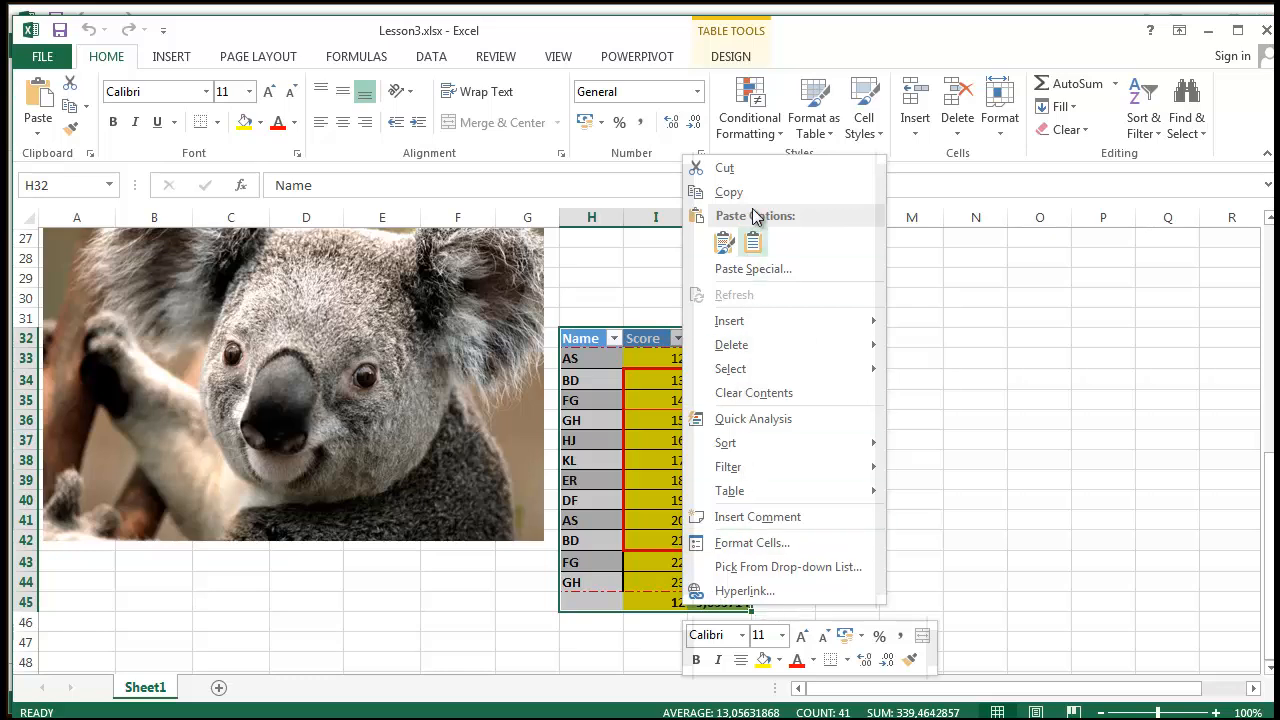
click(724, 192)
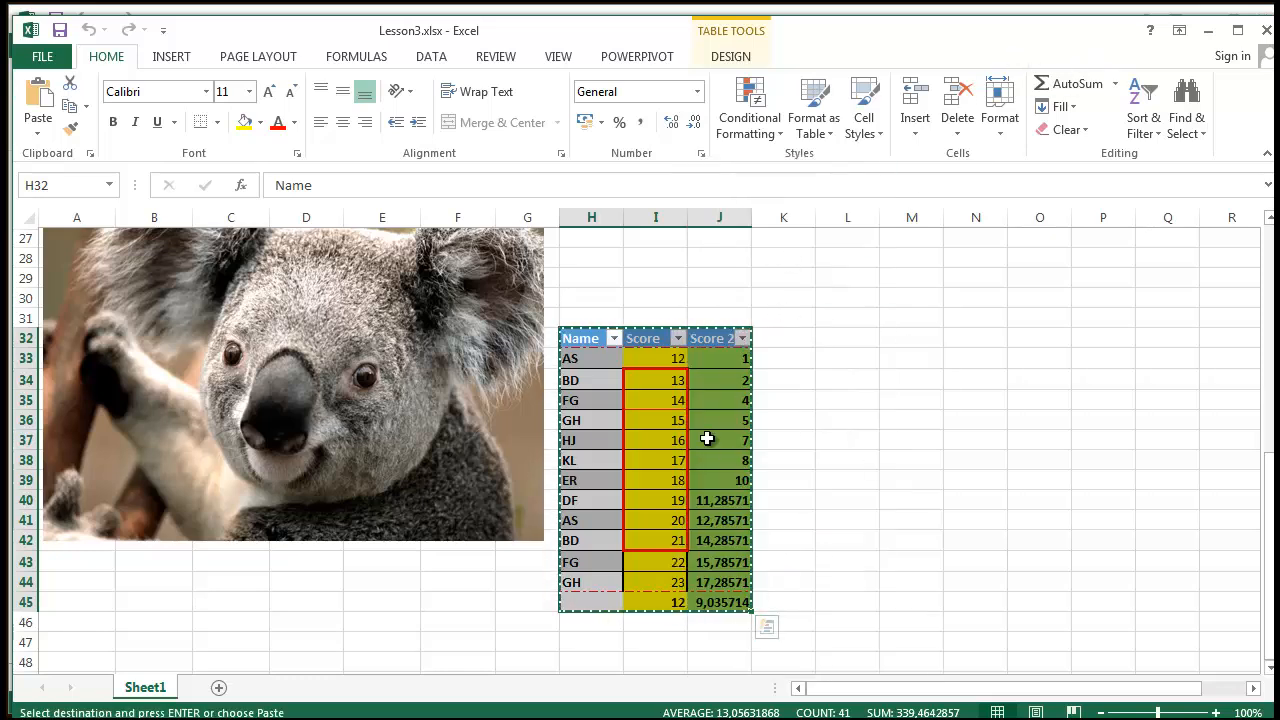
- Return to the Book1 workbook and paste the copied table at cell D5
click(1208, 30)
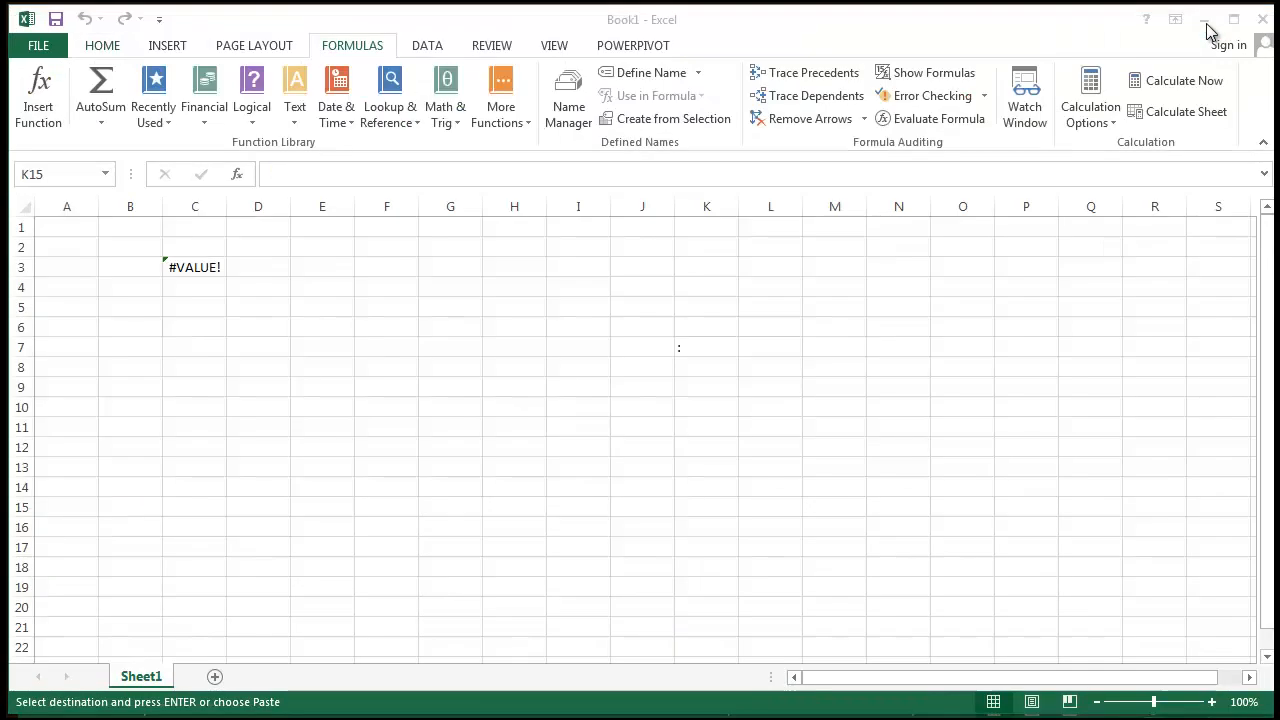
click(214, 431)
click(248, 307)
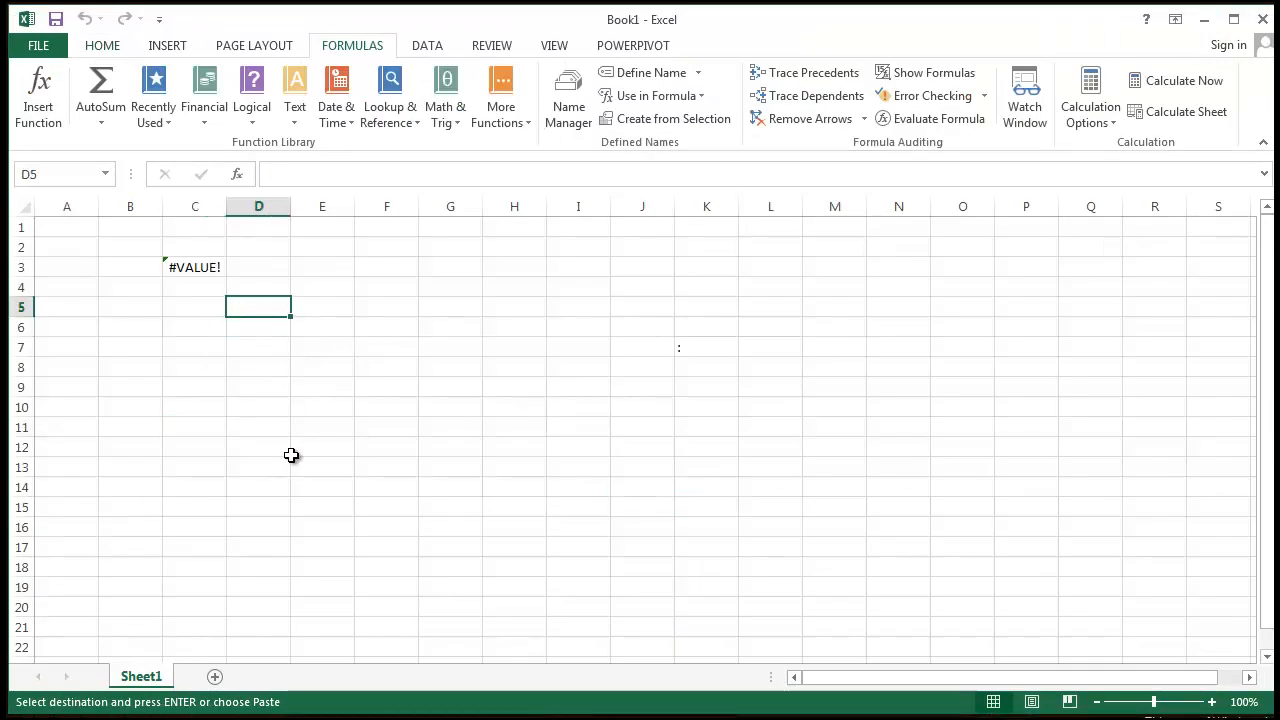
key(ctrl+v)
click(530, 362)
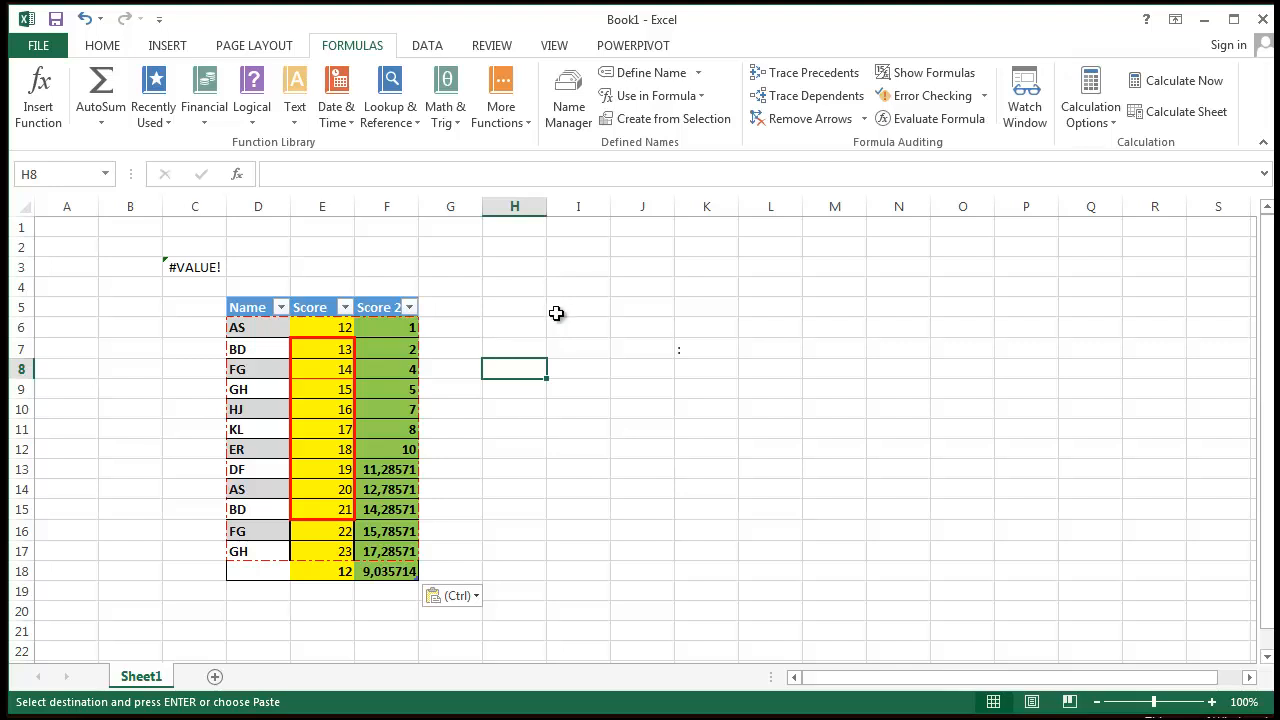
- Clear the leftover contents from the range I5:M15 and from cell C3
drag(557, 314, 855, 499)
key(Delete)
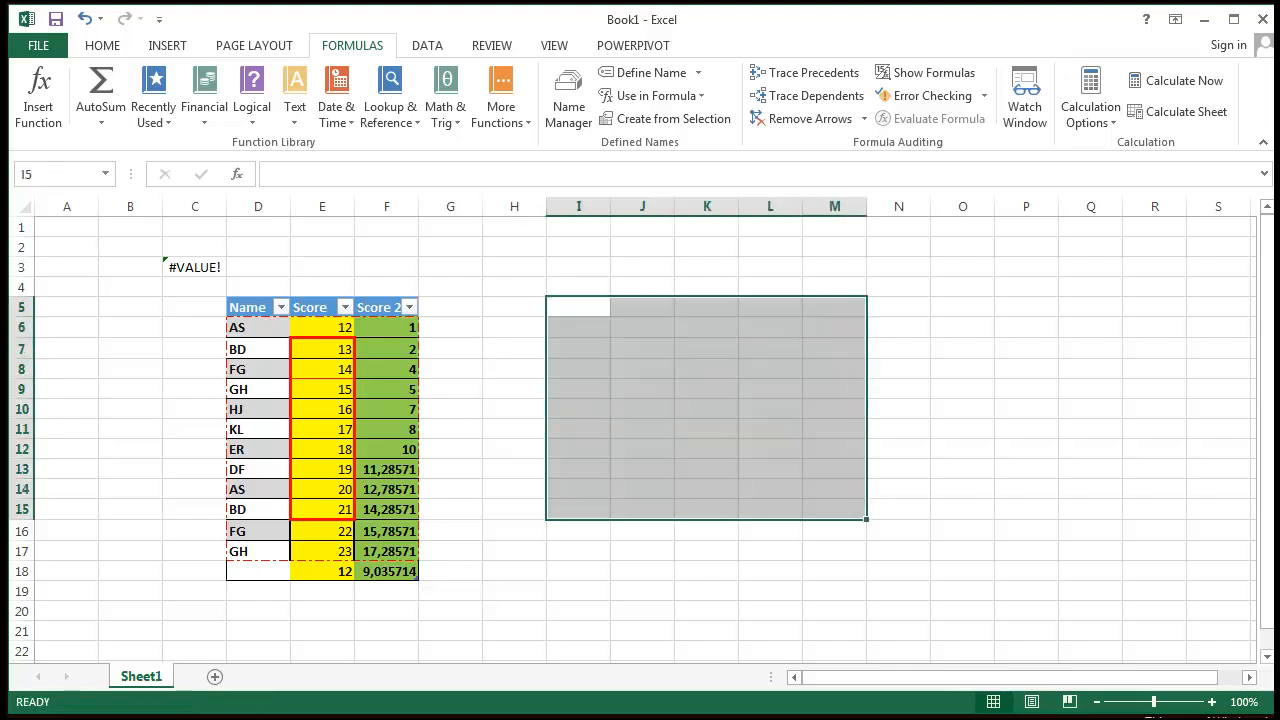
click(208, 262)
key(Delete)
- Widen columns D, E and F that hold the pasted table
click(700, 350)
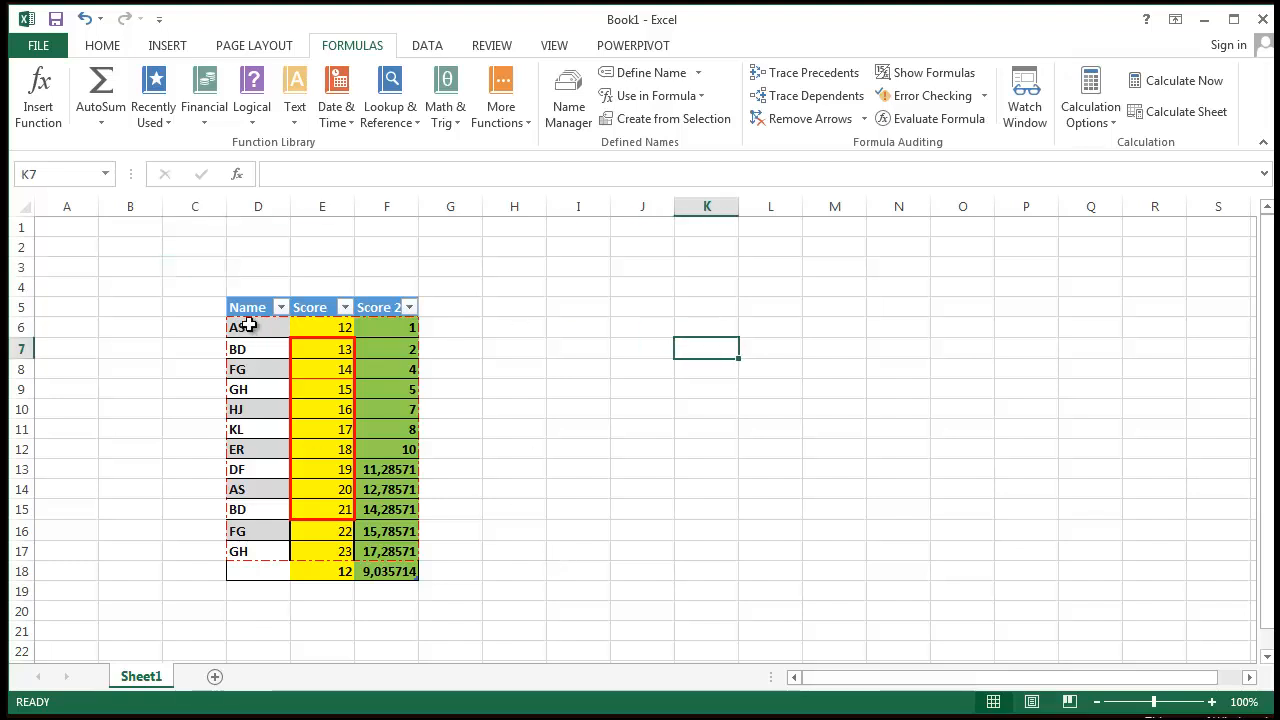
drag(290, 201, 611, 206)
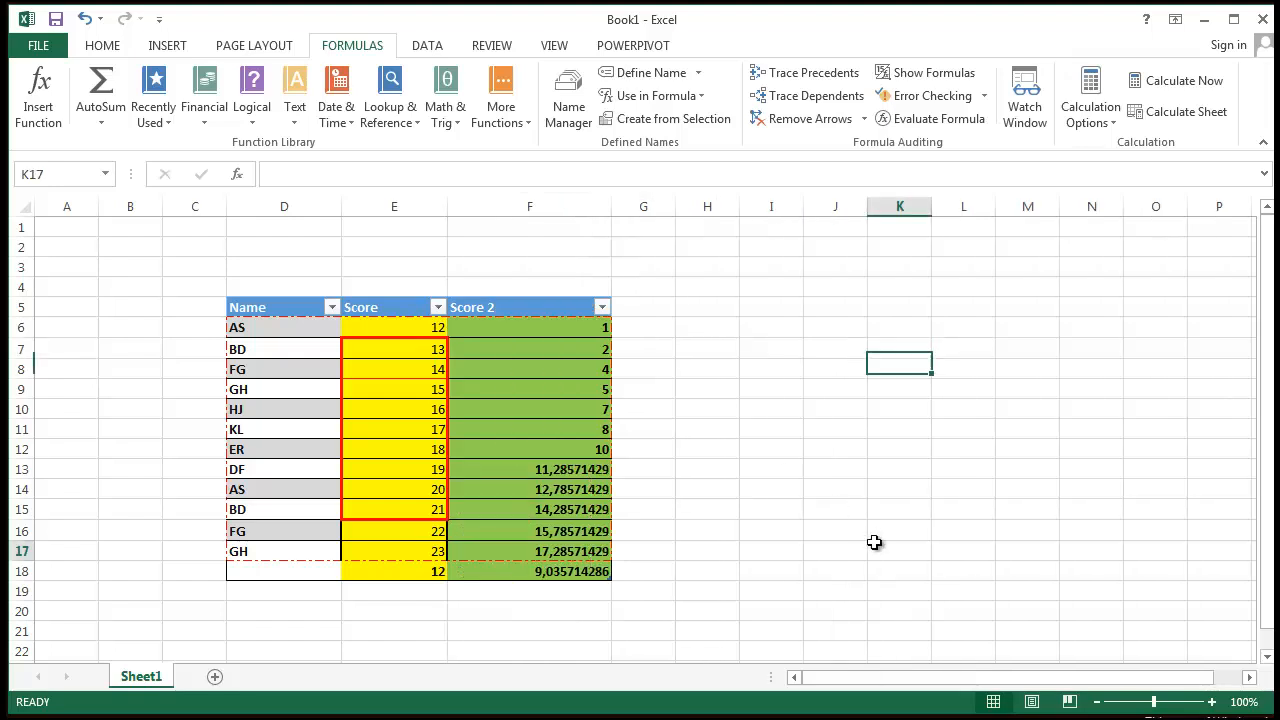
click(876, 548)
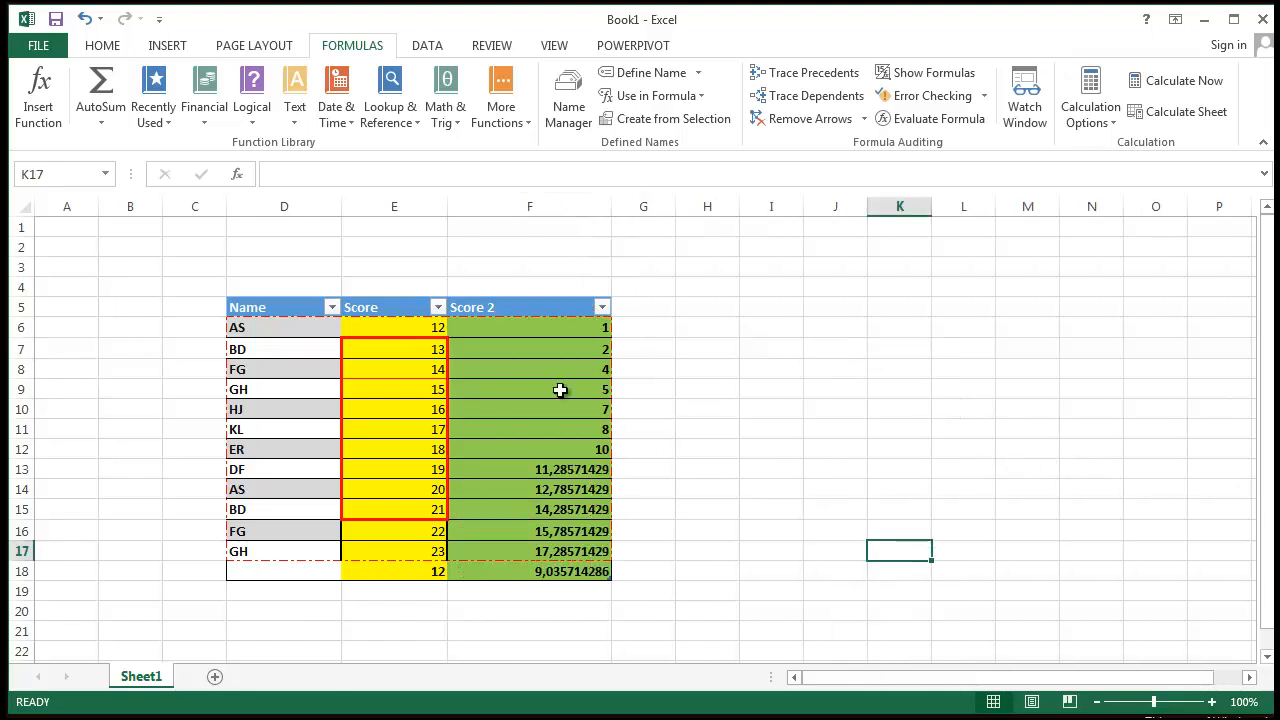
click(645, 369)
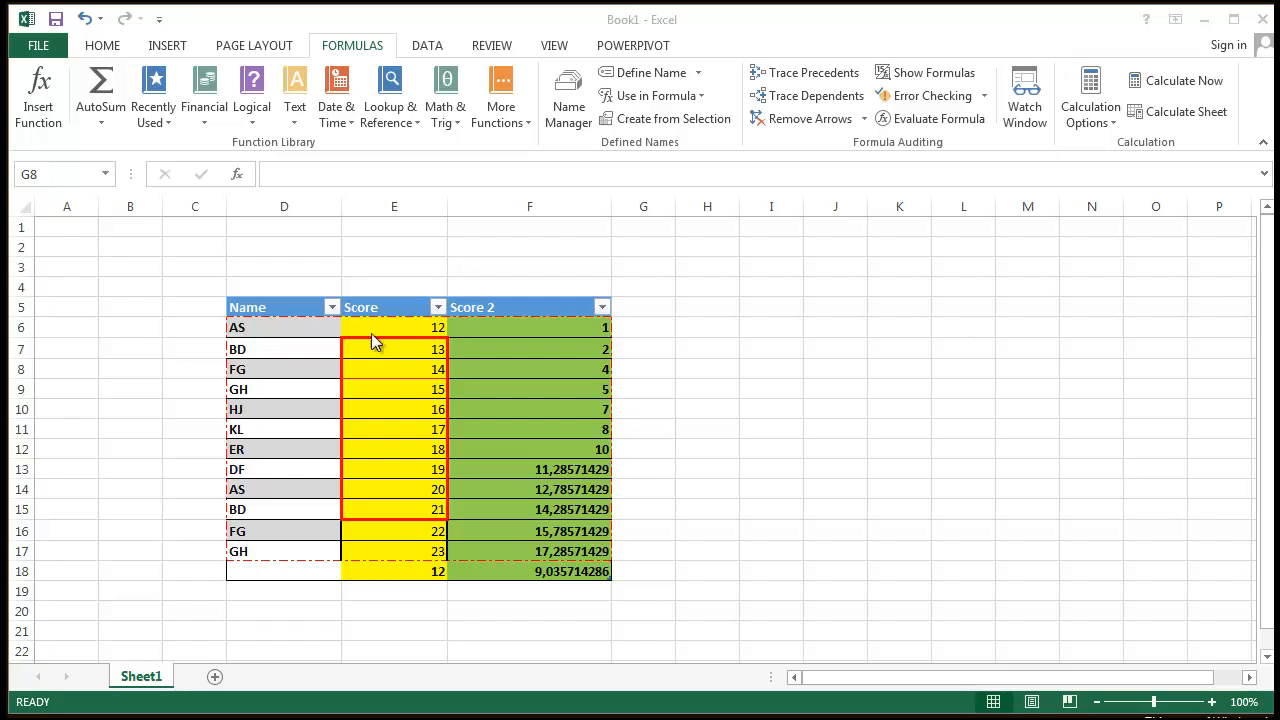
double_click(357, 261)
click(355, 265)
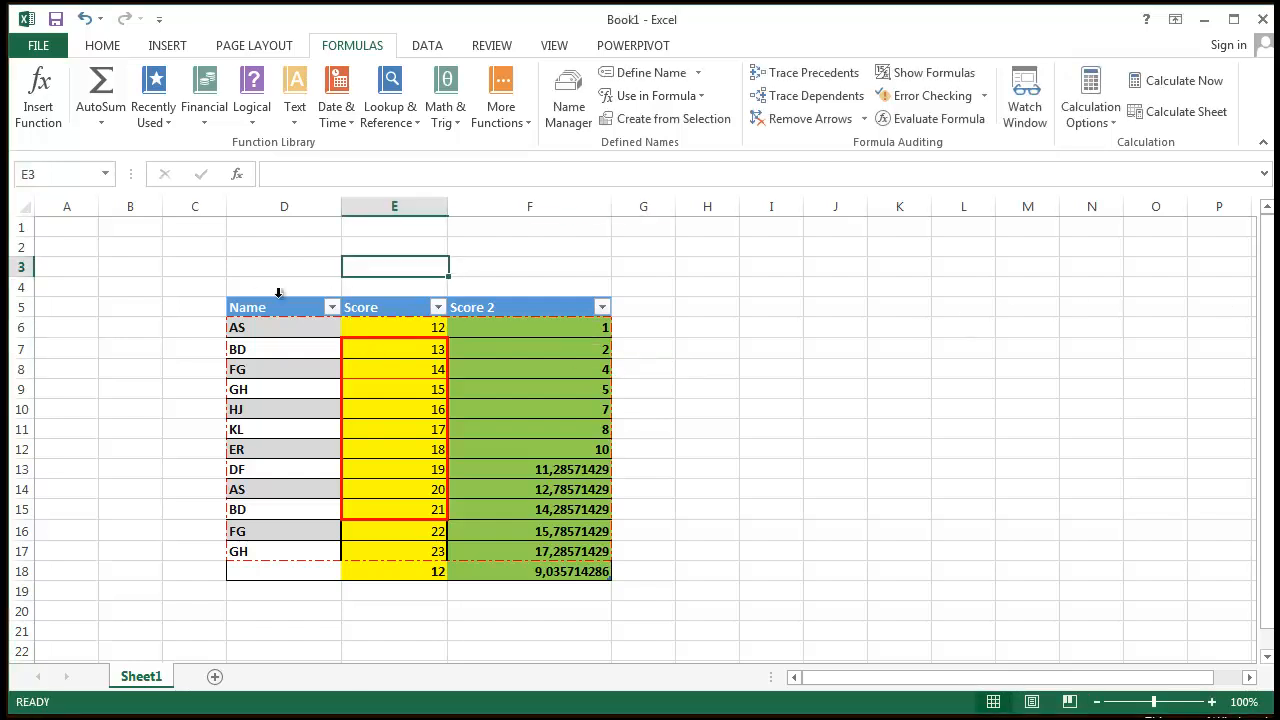
click(262, 288)
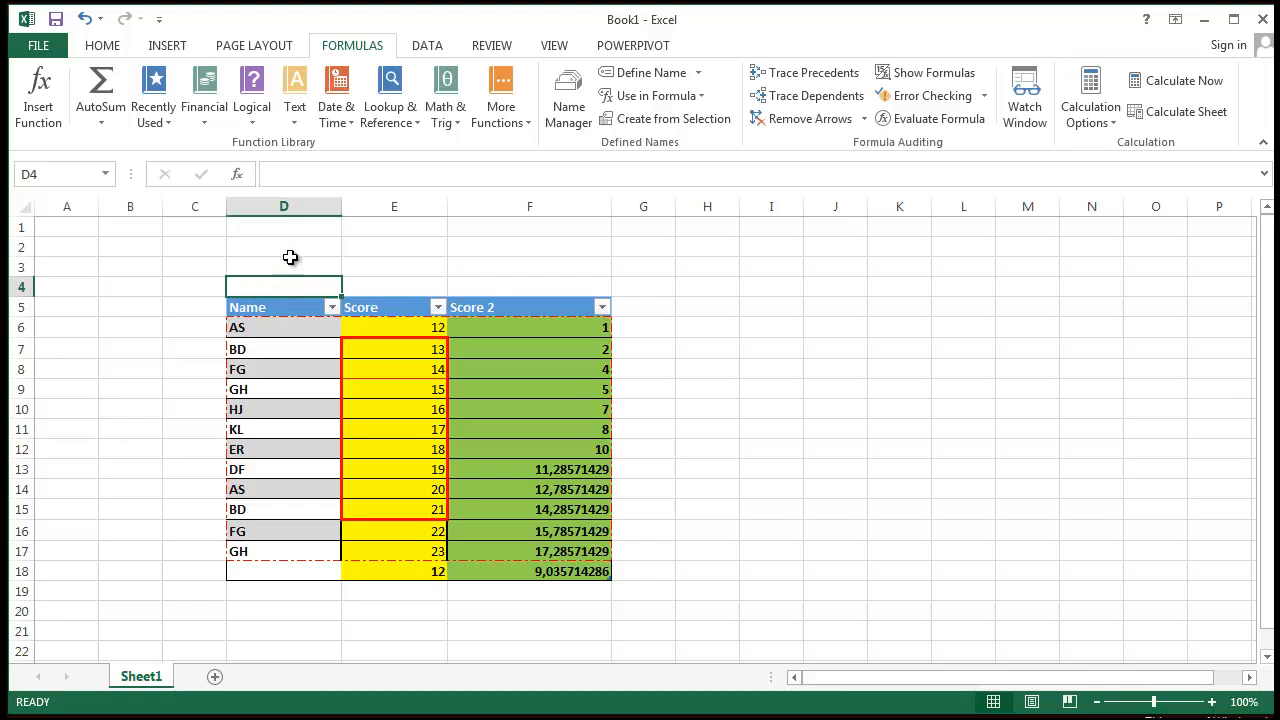
click(289, 262)
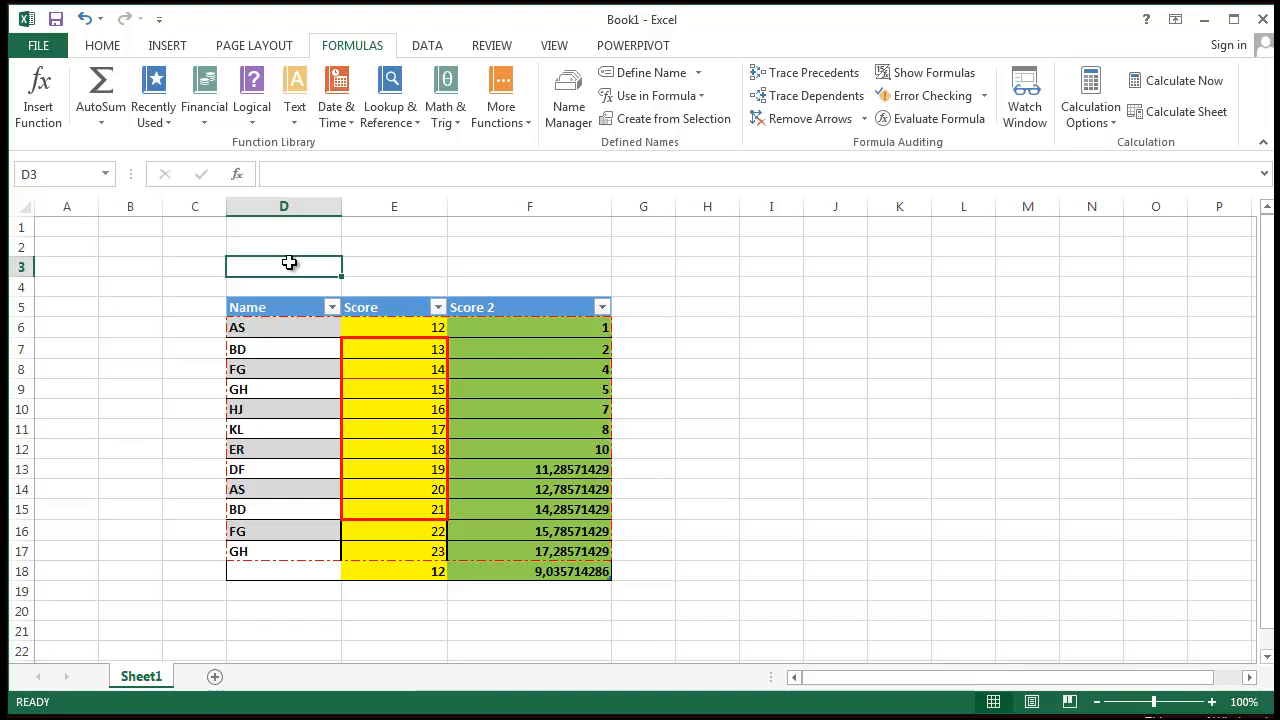
click(296, 285)
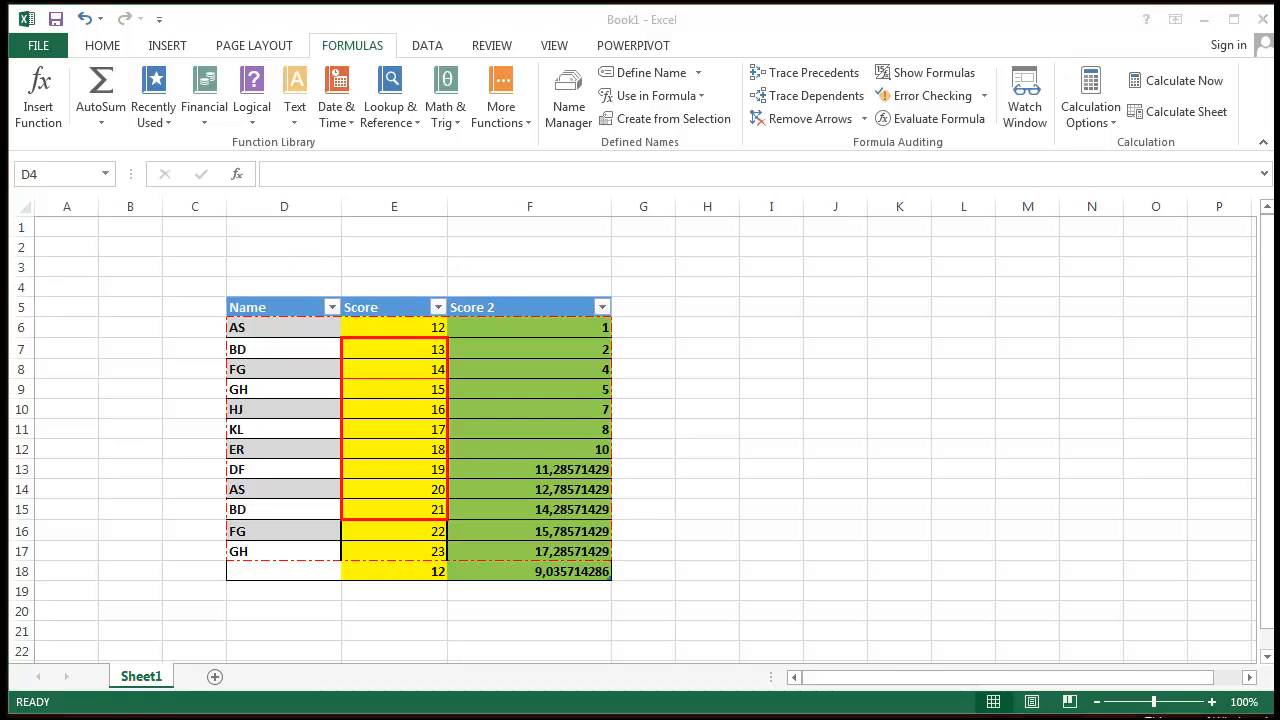
click(786, 493)
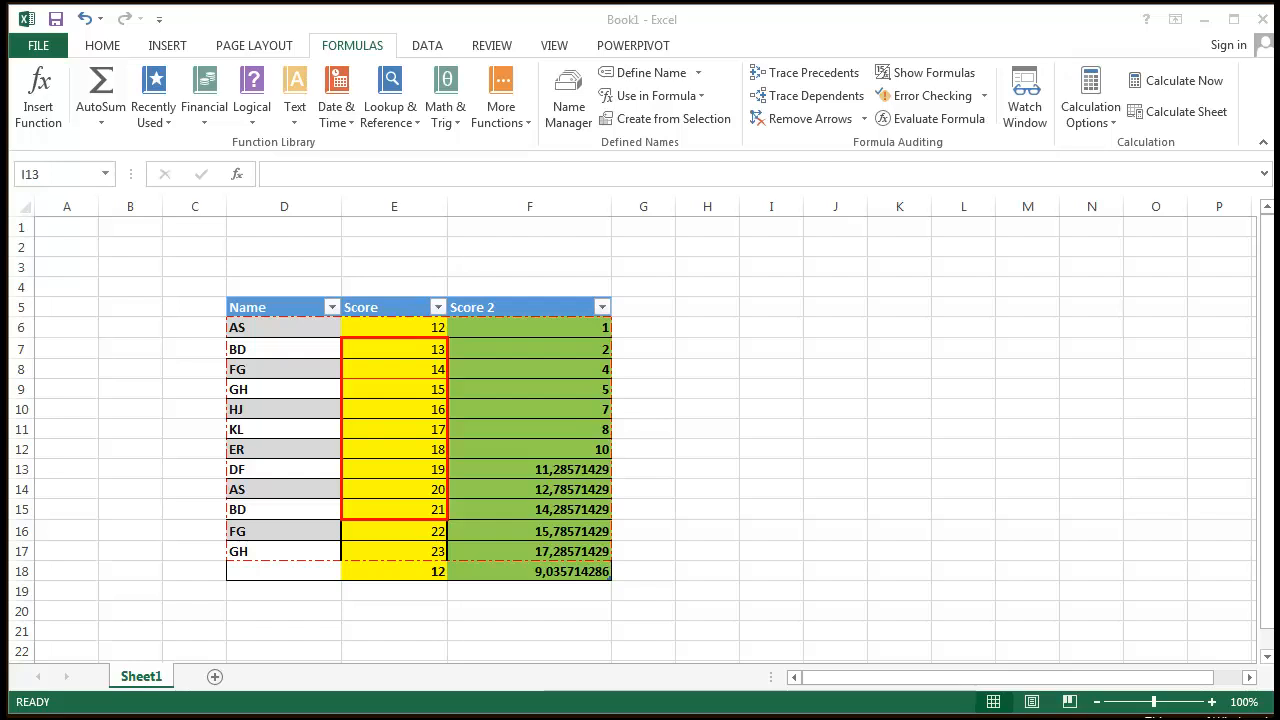
click(1008, 395)
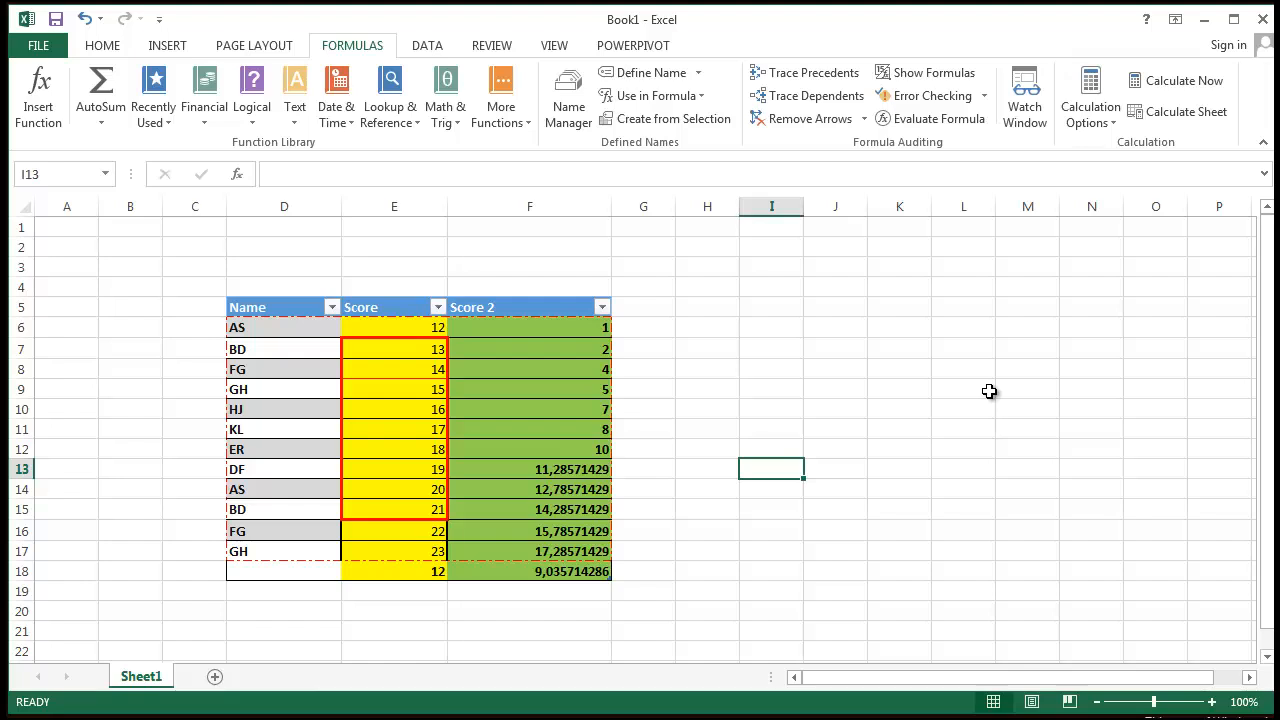
click(945, 349)
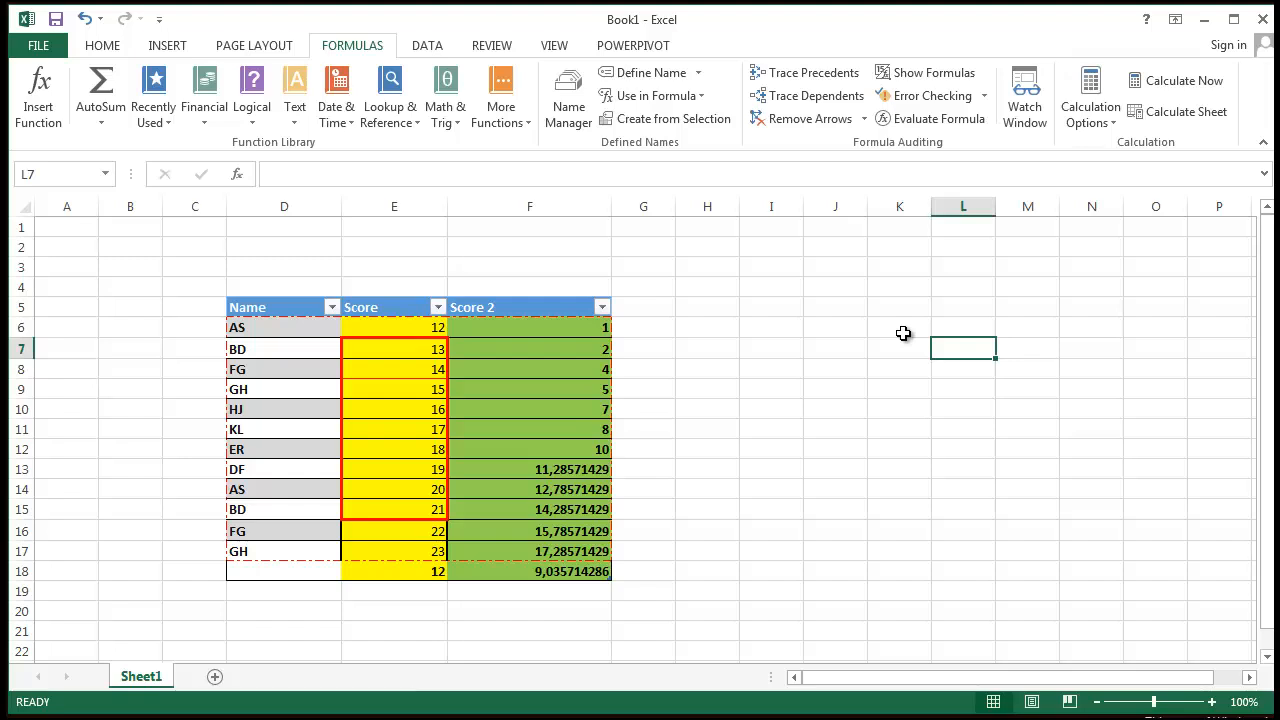
click(807, 390)
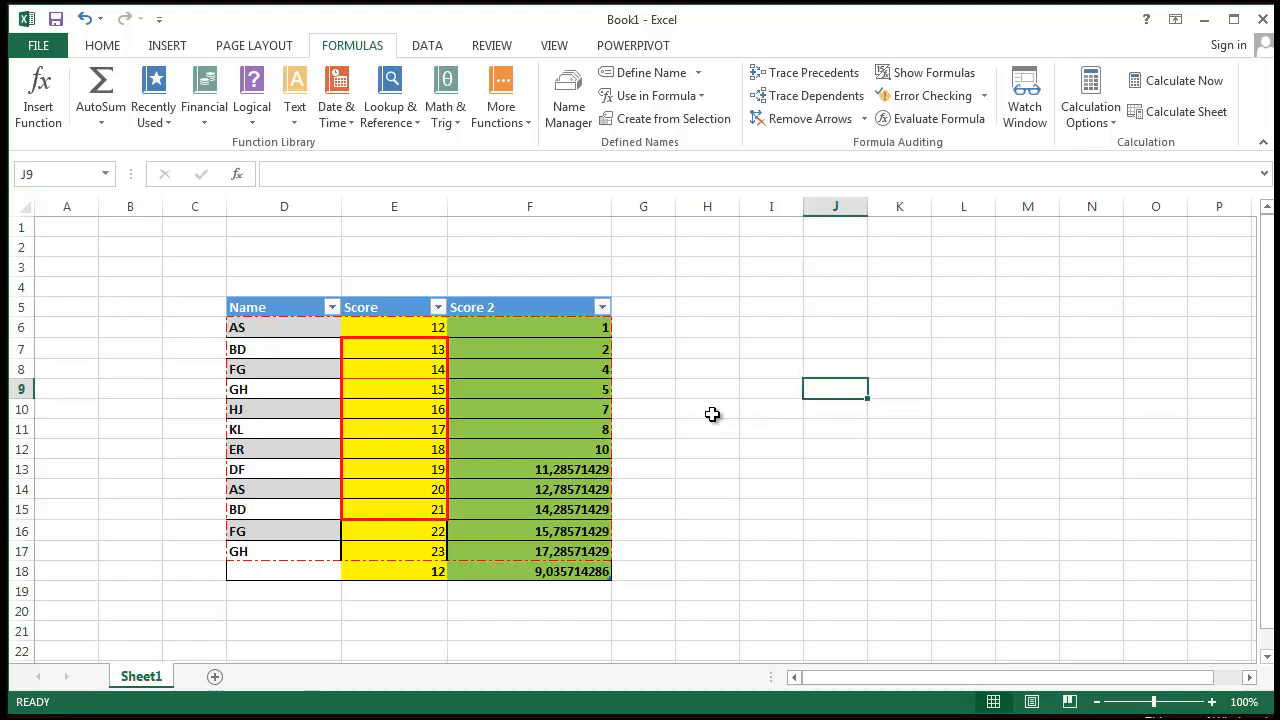
click(748, 362)
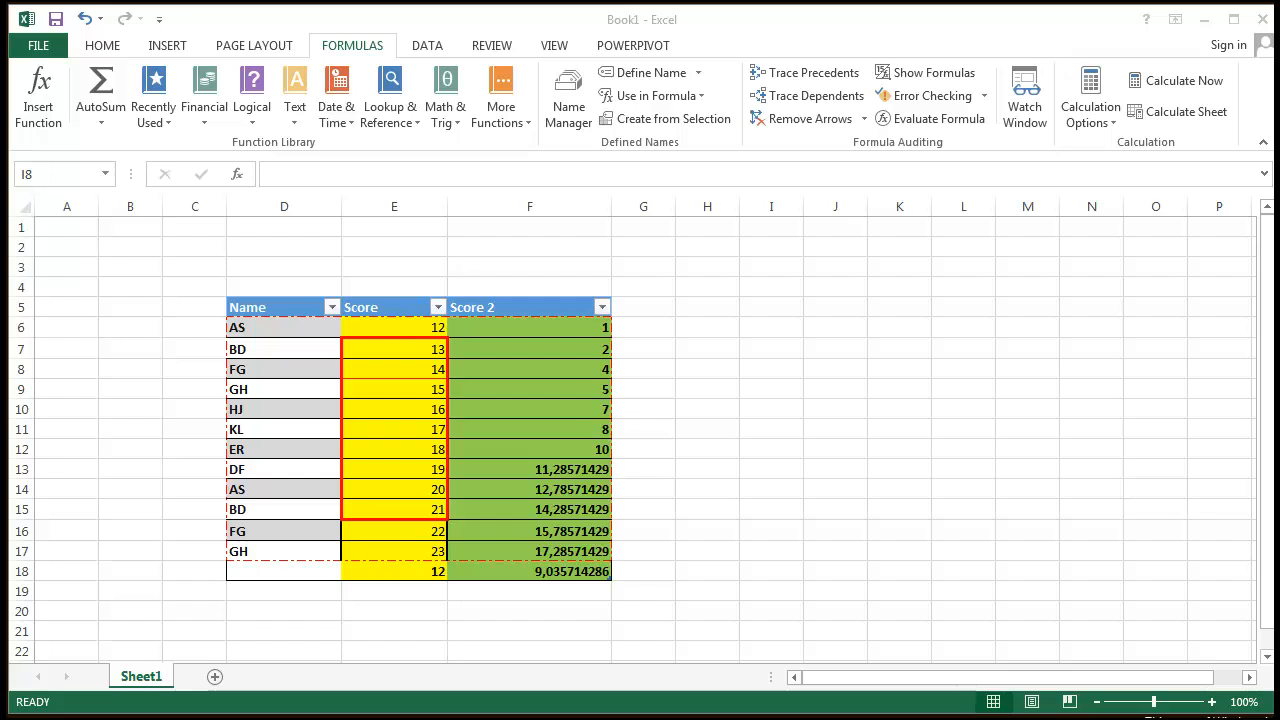
click(964, 489)
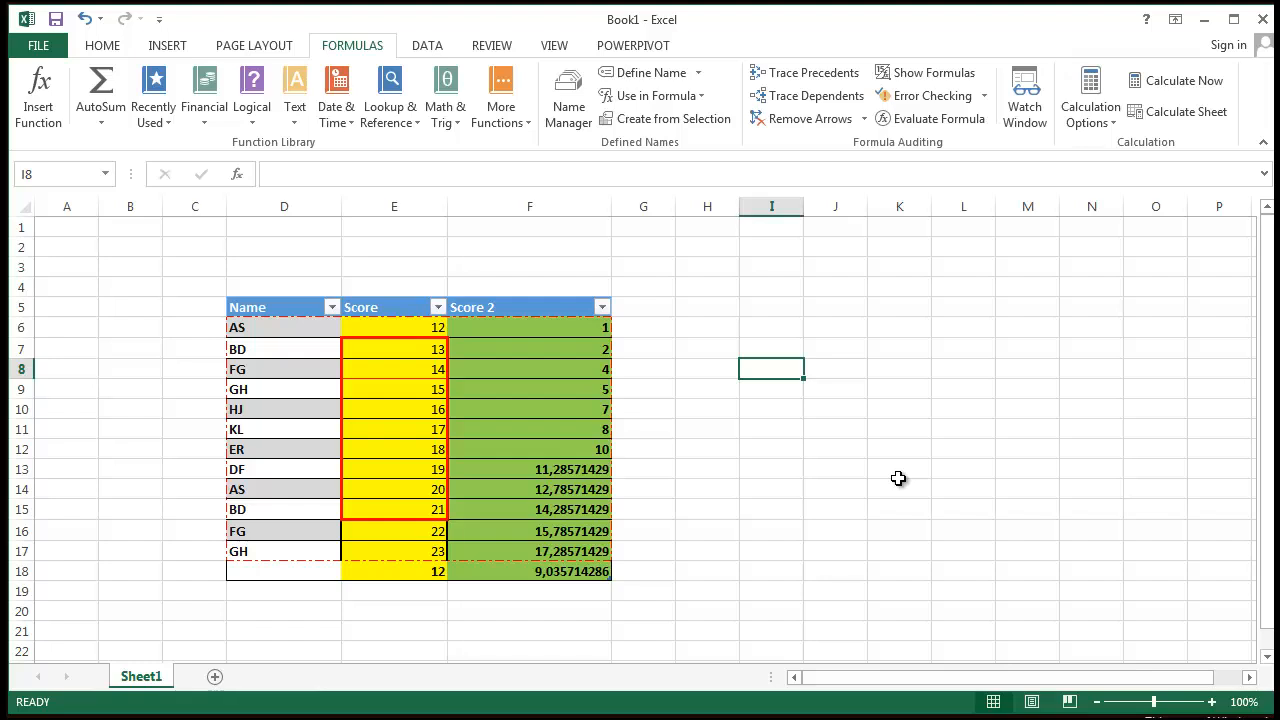
drag(868, 430, 860, 420)
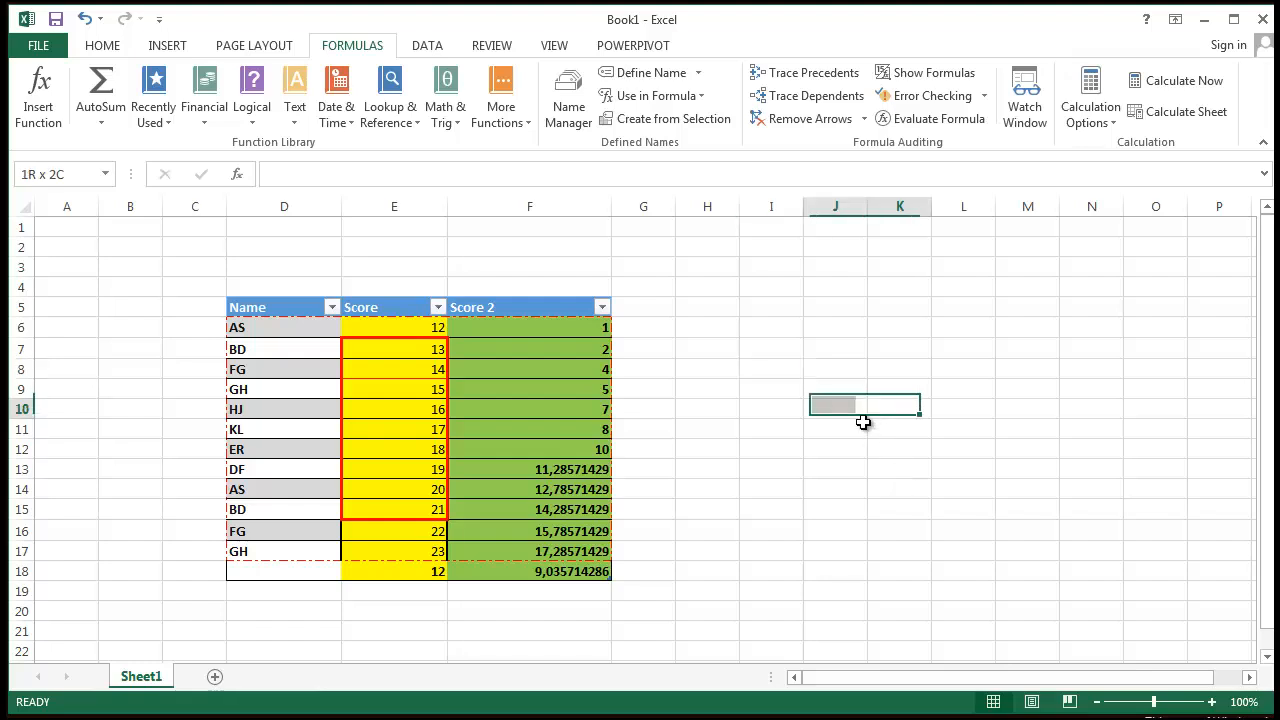
click(891, 496)
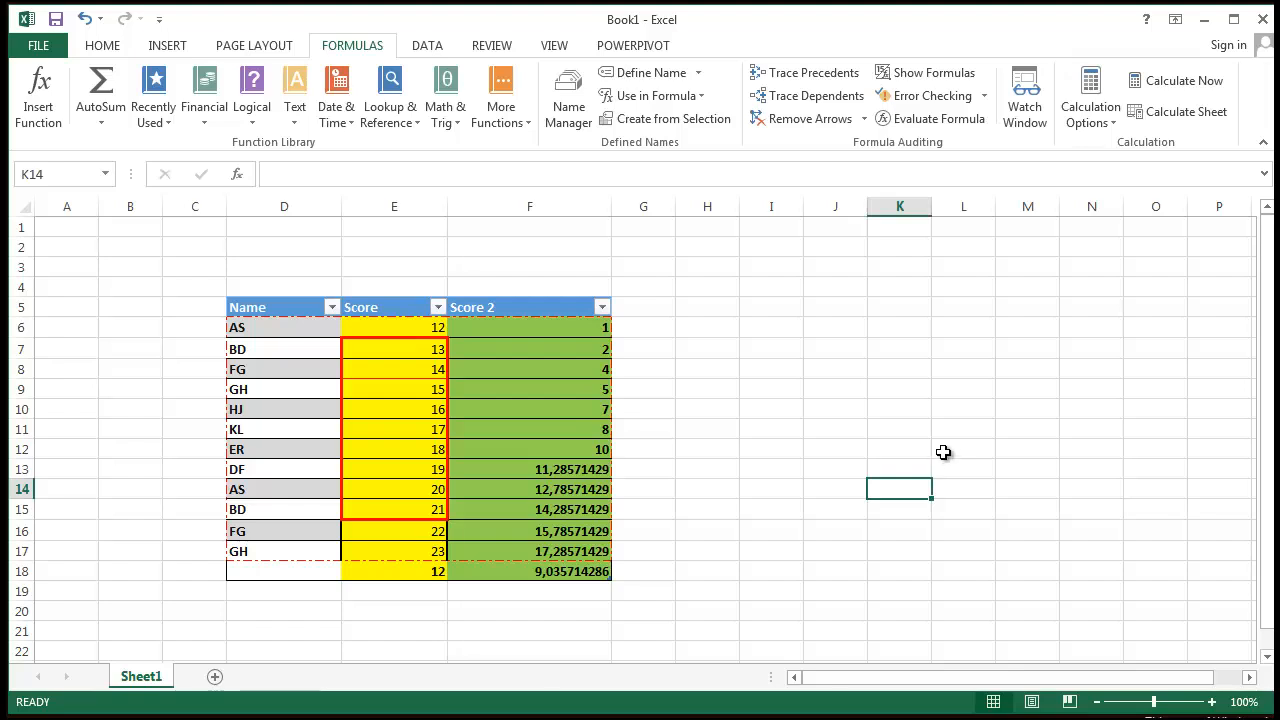
click(926, 386)
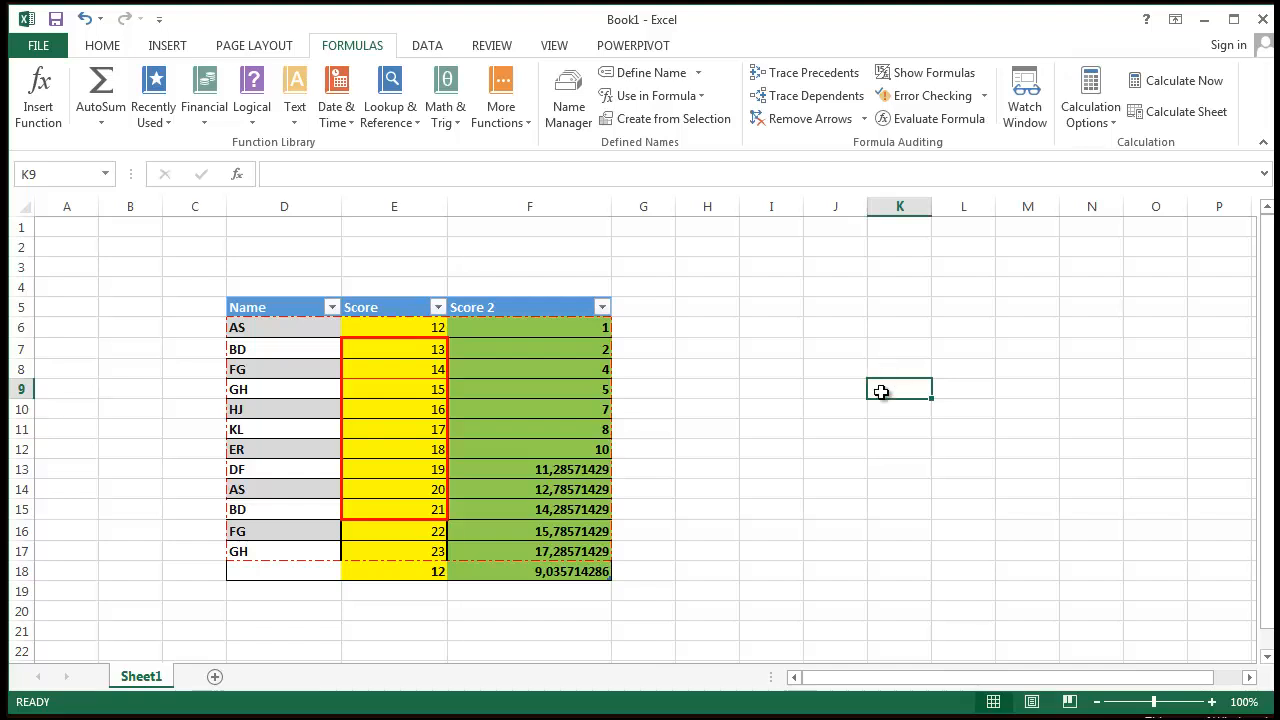
click(664, 289)
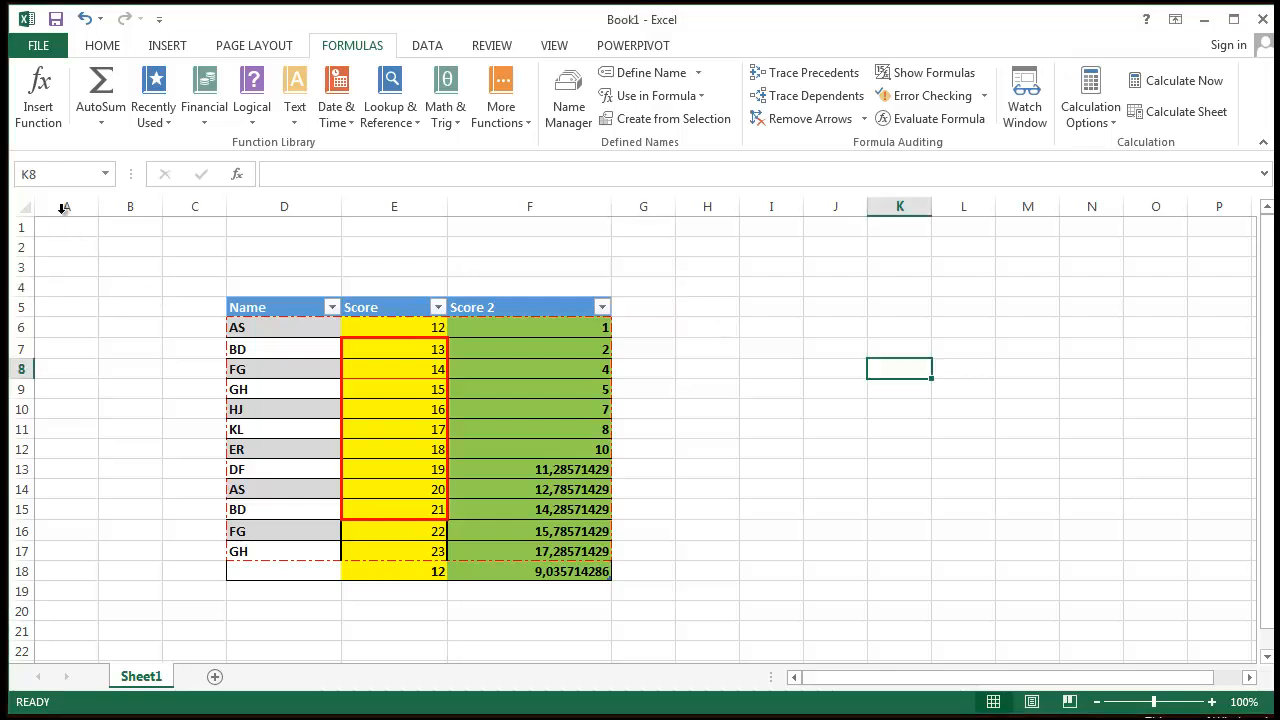
- Start inserting a function in cell K8 and look through the most recently used functions and the available function categories
click(38, 97)
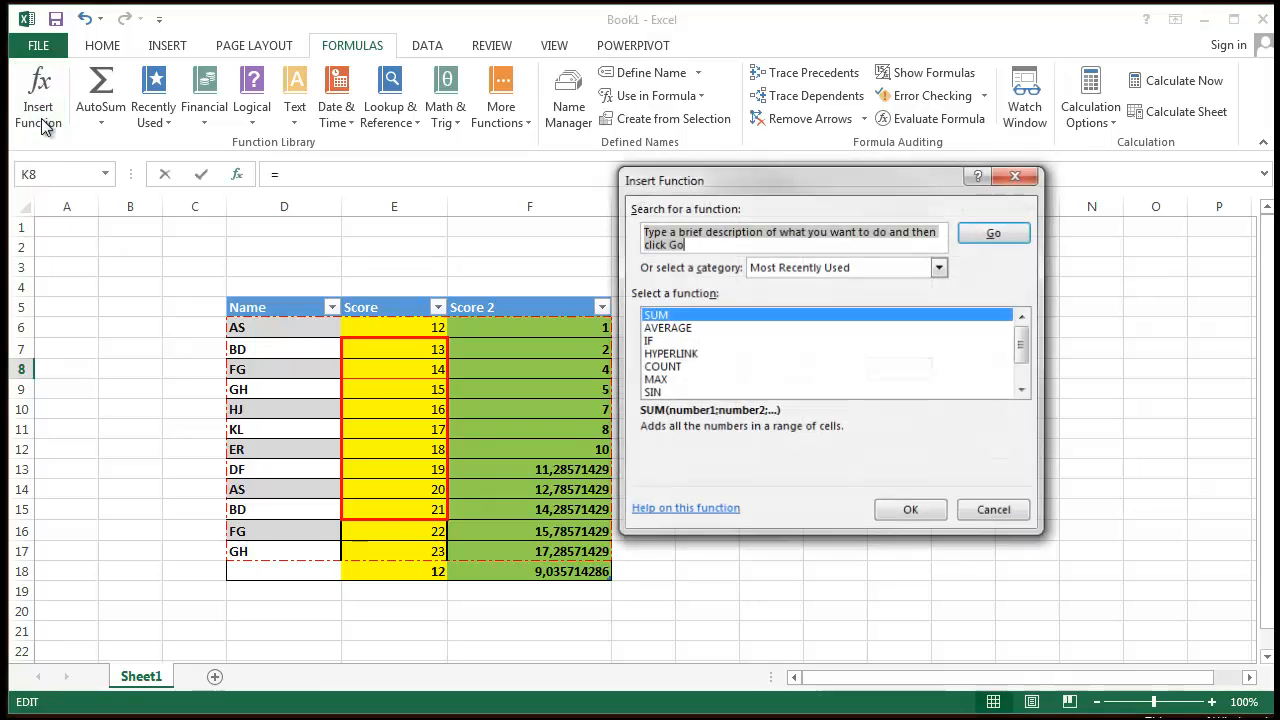
drag(815, 178, 777, 193)
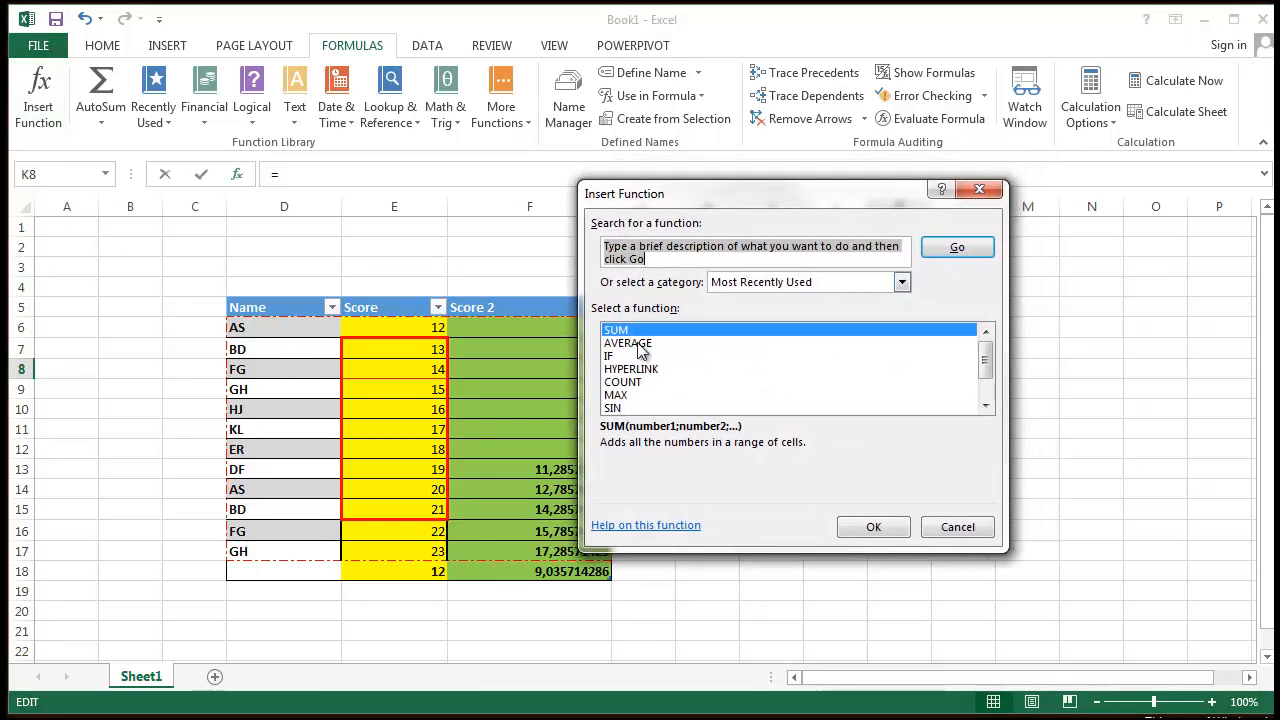
mouse_move(986, 366)
mouse_down()
mouse_move(987, 410)
mouse_move(986, 360)
mouse_up()
drag(986, 360, 986, 376)
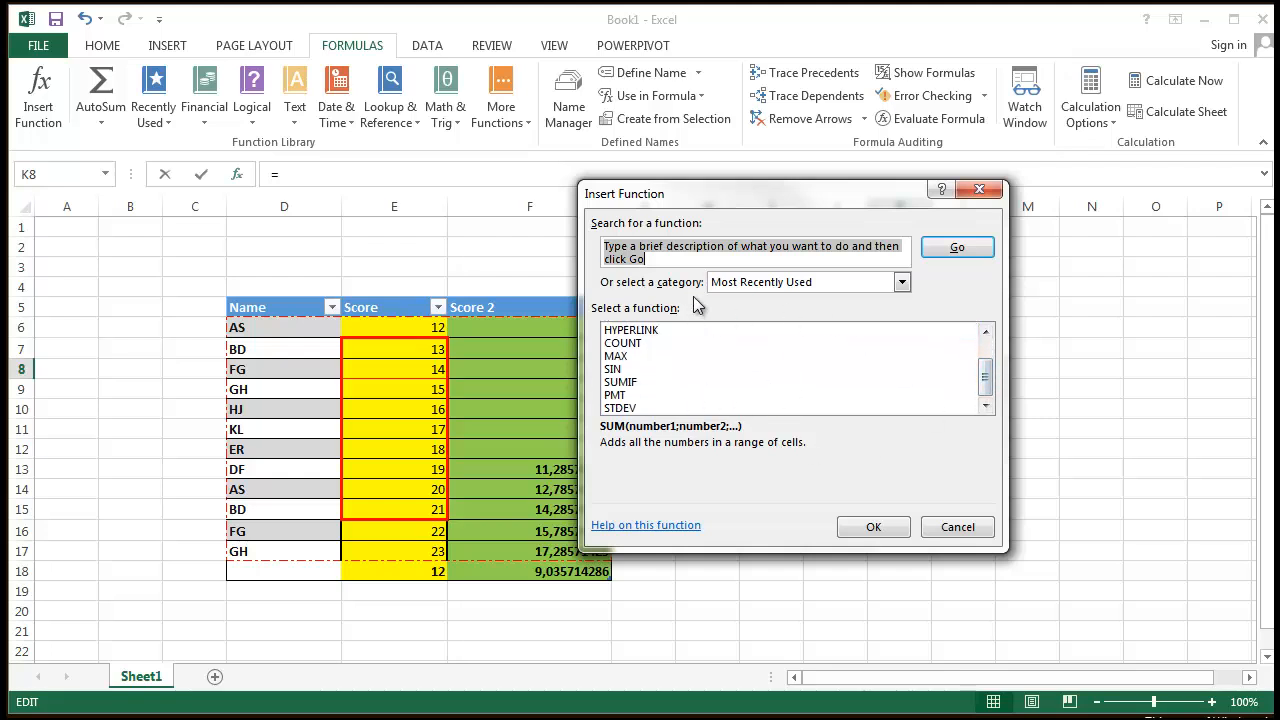
click(900, 285)
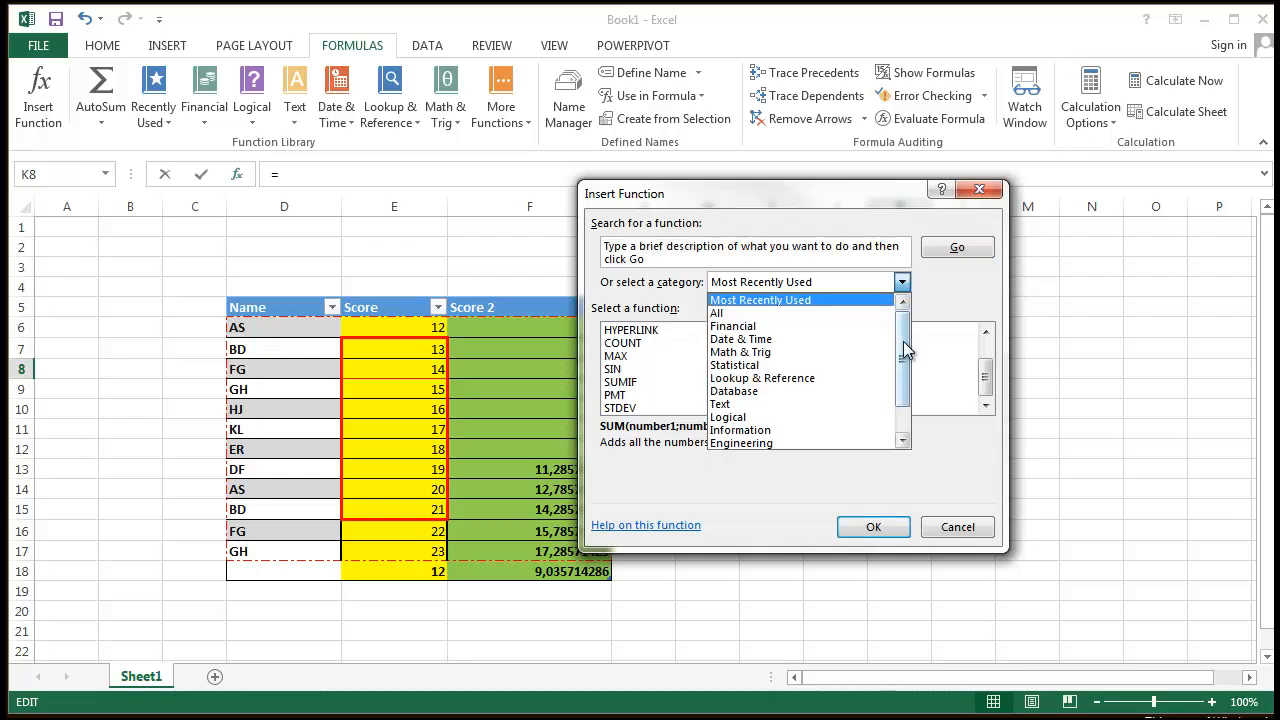
mouse_move(897, 347)
mouse_down()
mouse_move(897, 372)
mouse_move(897, 357)
mouse_up()
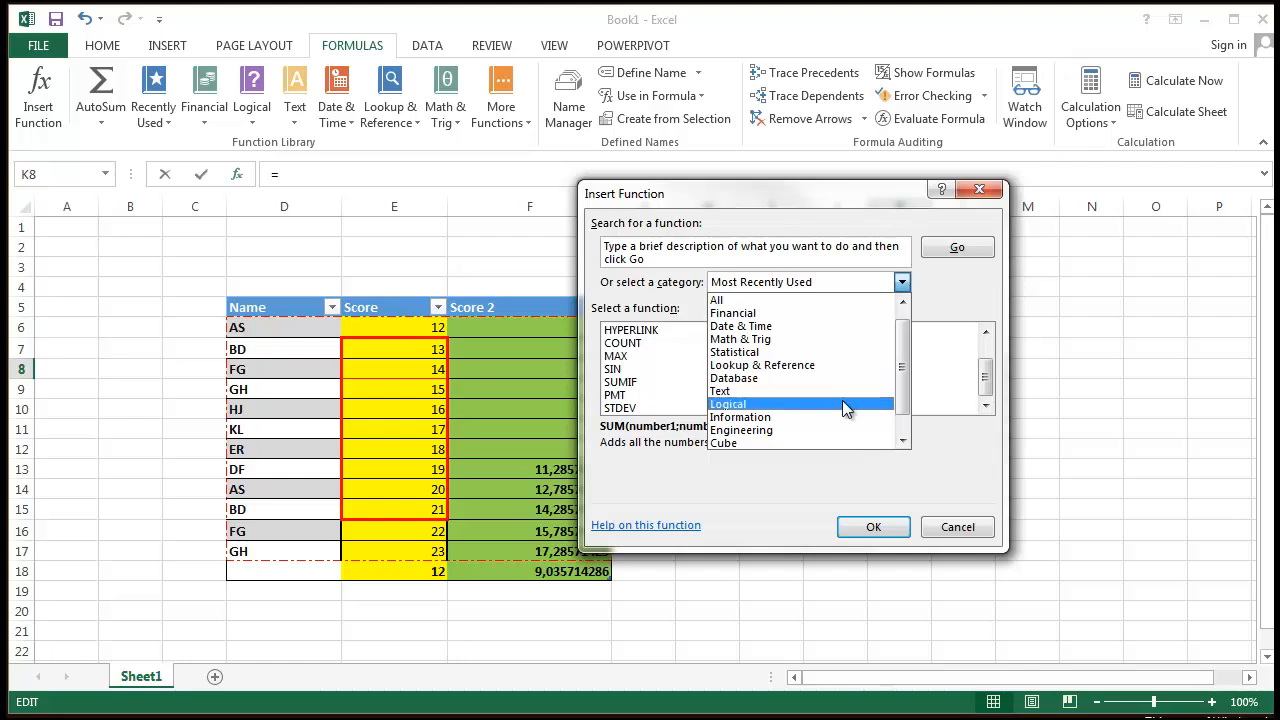
click(665, 302)
- Replace the placeholder description with "sum" and search for matching functions
click(661, 249)
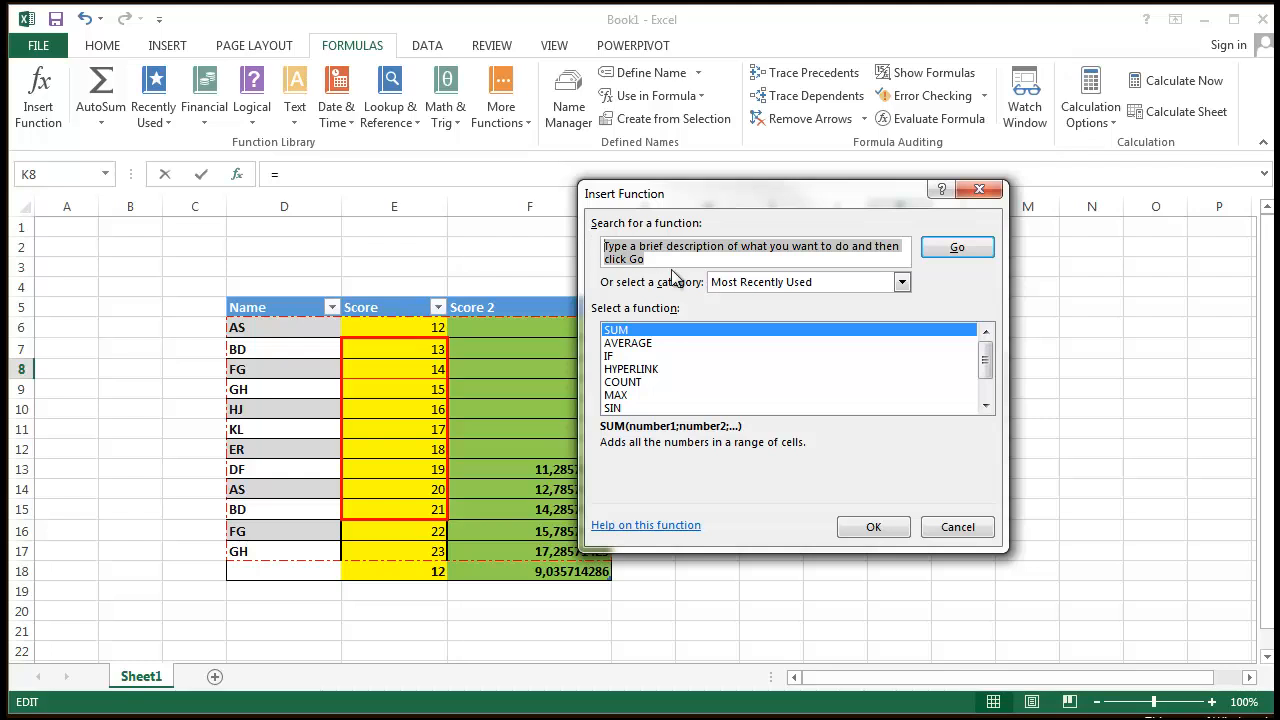
key(BackSpace)
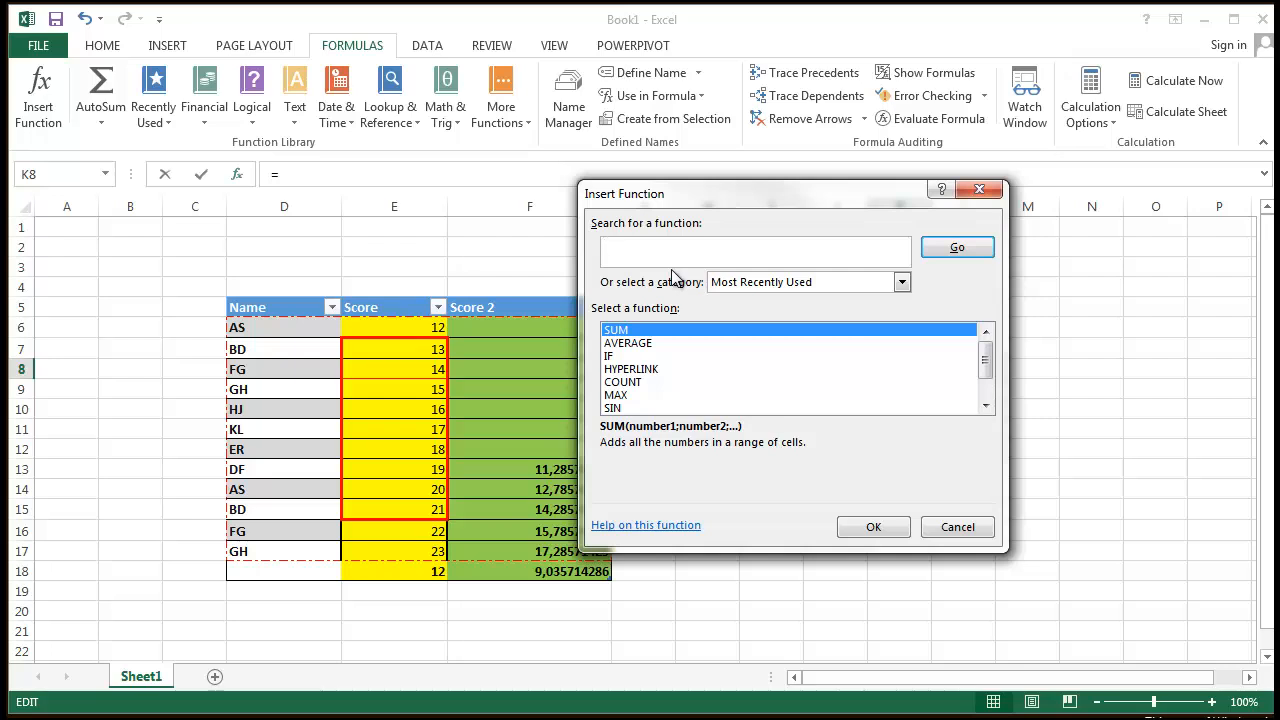
text(sum)
key(Return)
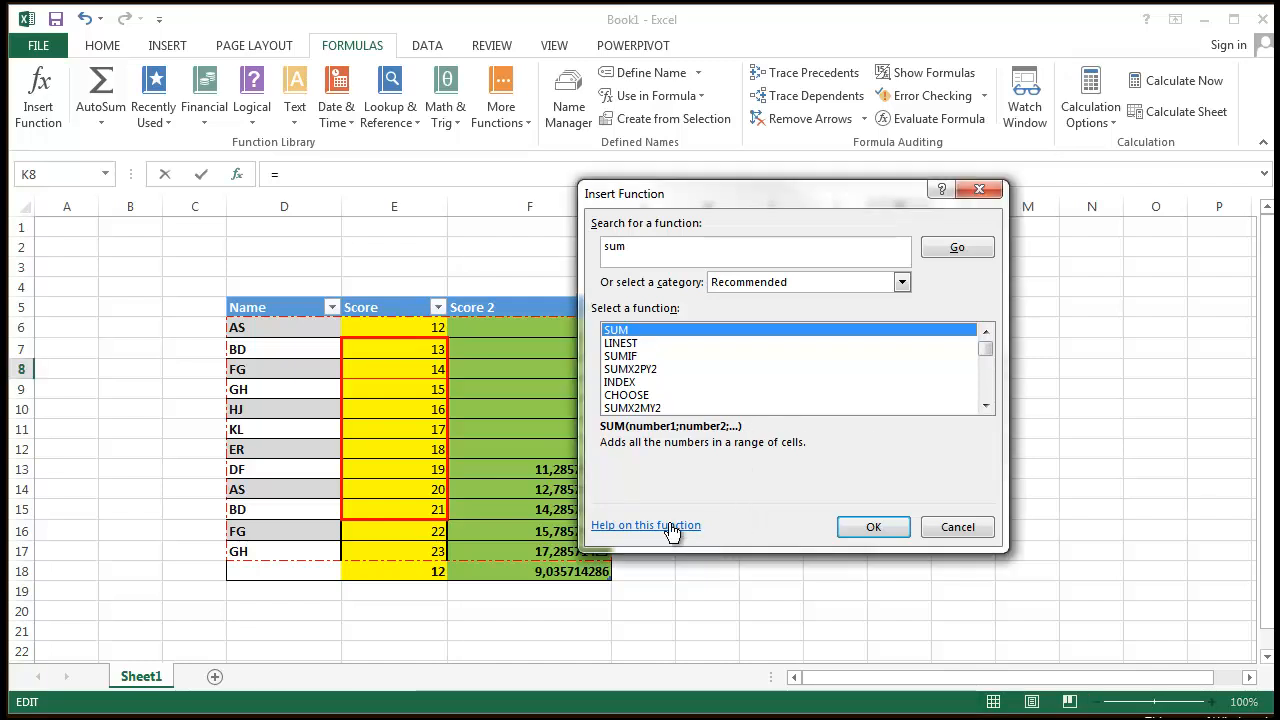
- Look through the recommended functions, checking the descriptions of entries such as SUMX2PY2, IPMT, SUM and SUMIF
click(697, 369)
scroll(815, 392, down, 1)
scroll(815, 392, down, 2)
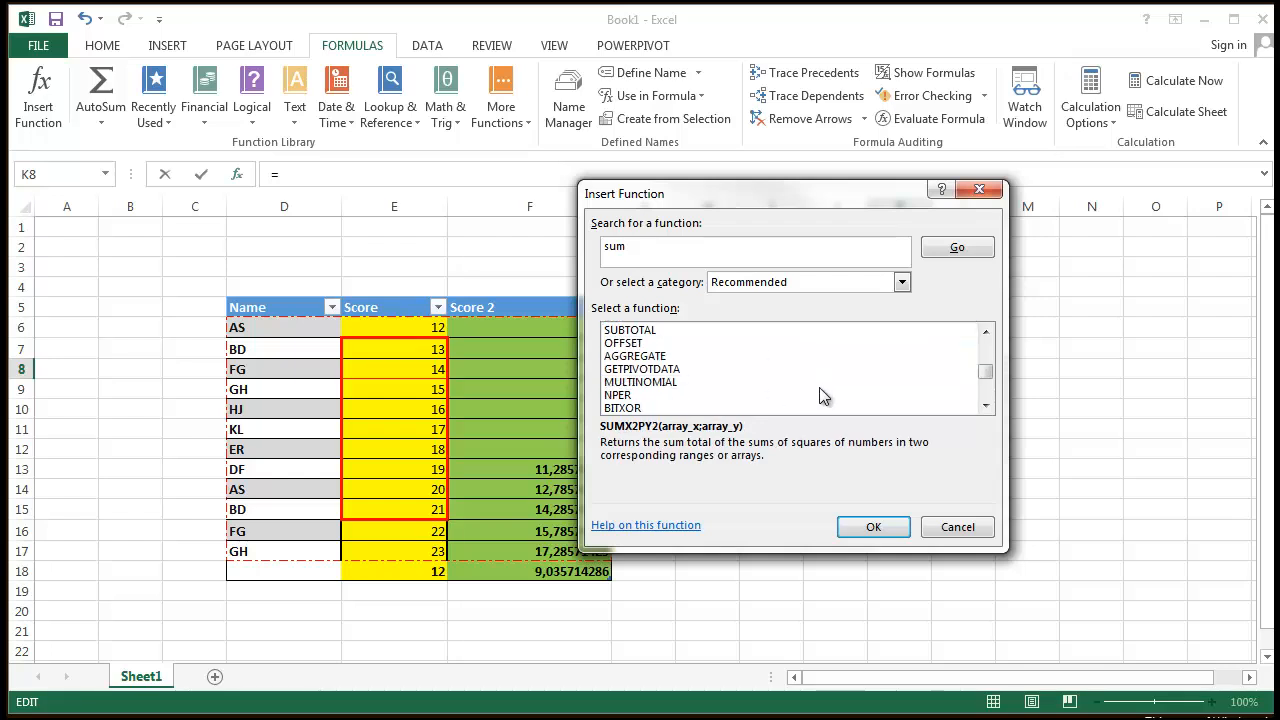
scroll(815, 392, down, 2)
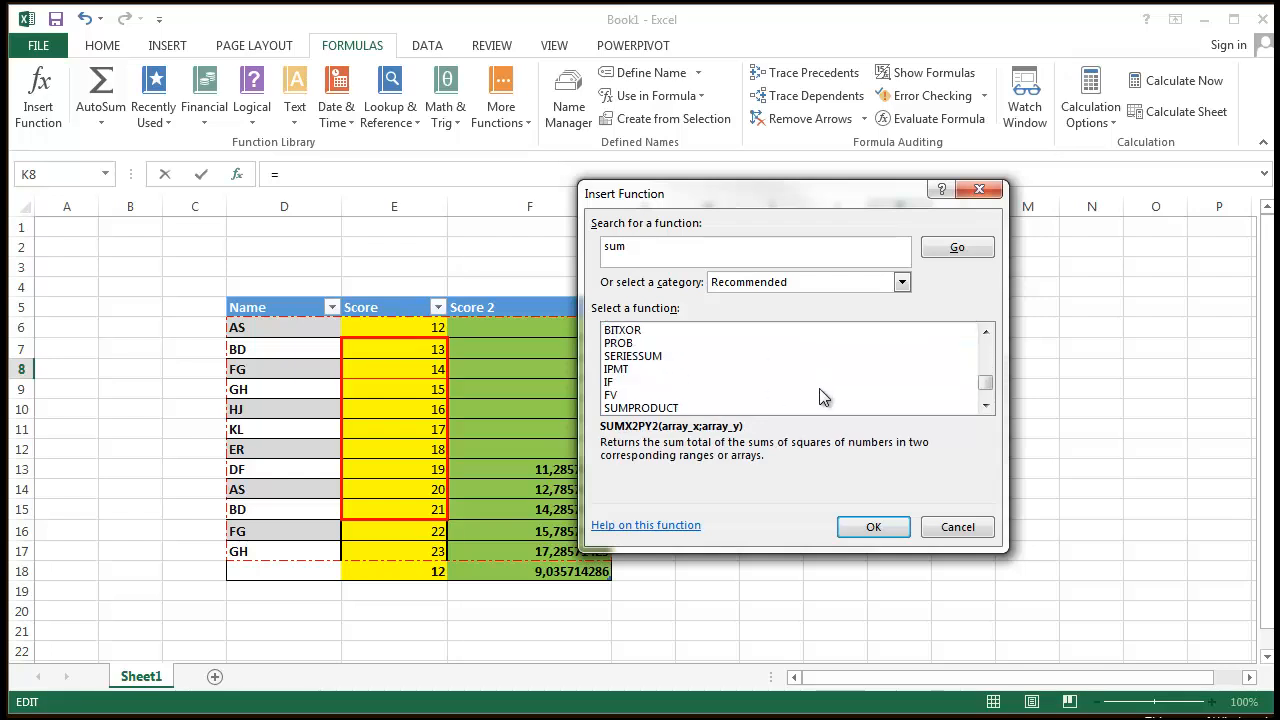
click(723, 369)
scroll(723, 376, up, 5)
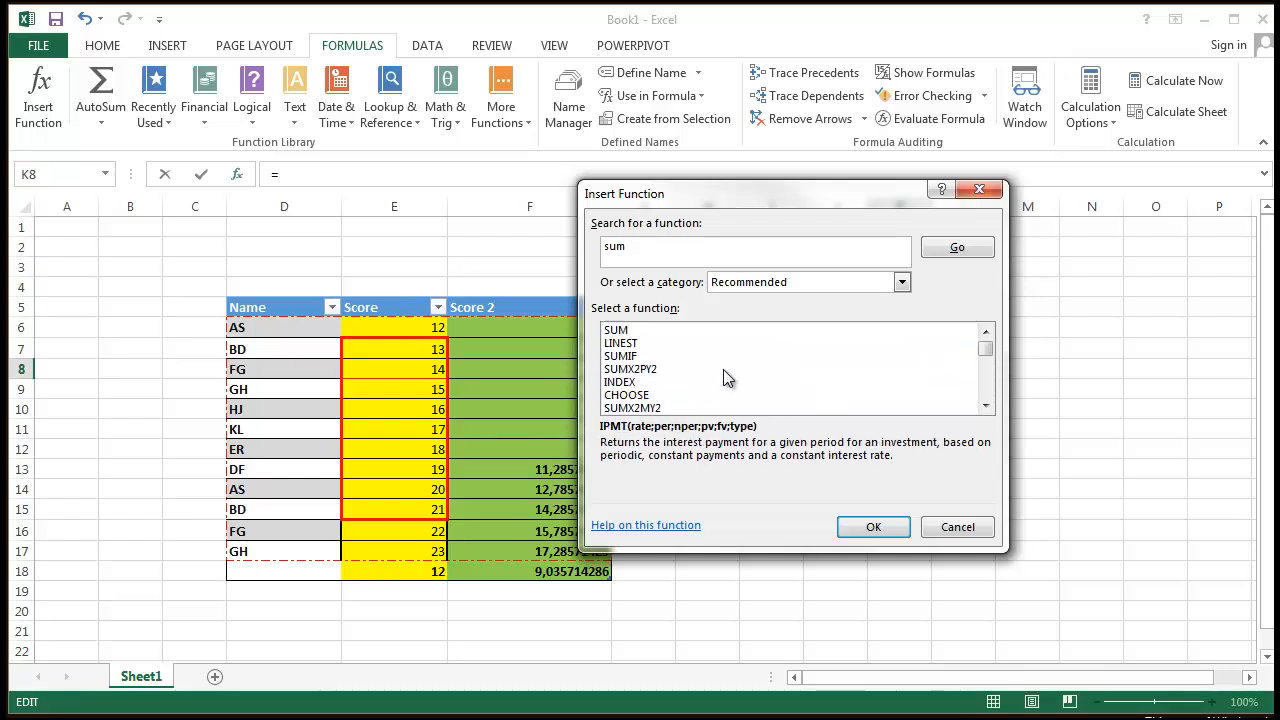
click(651, 356)
click(662, 331)
click(668, 356)
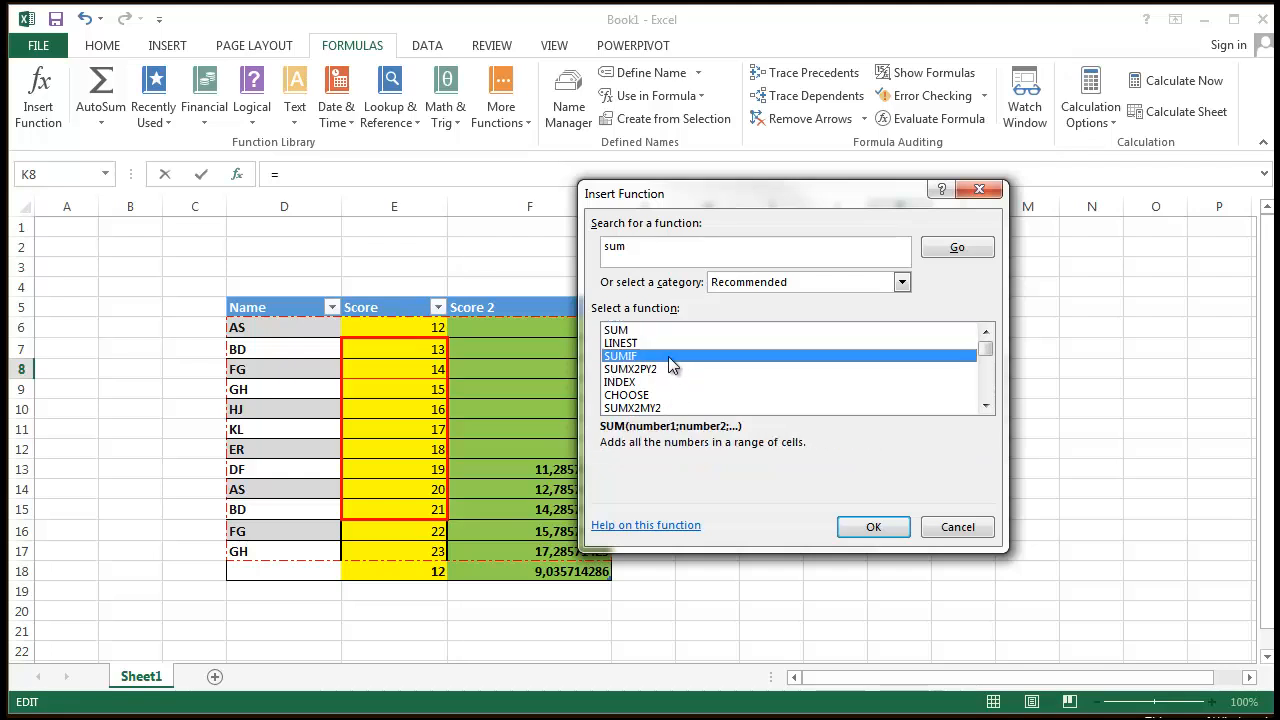
scroll(667, 358, down, 2)
scroll(667, 358, down, 2)
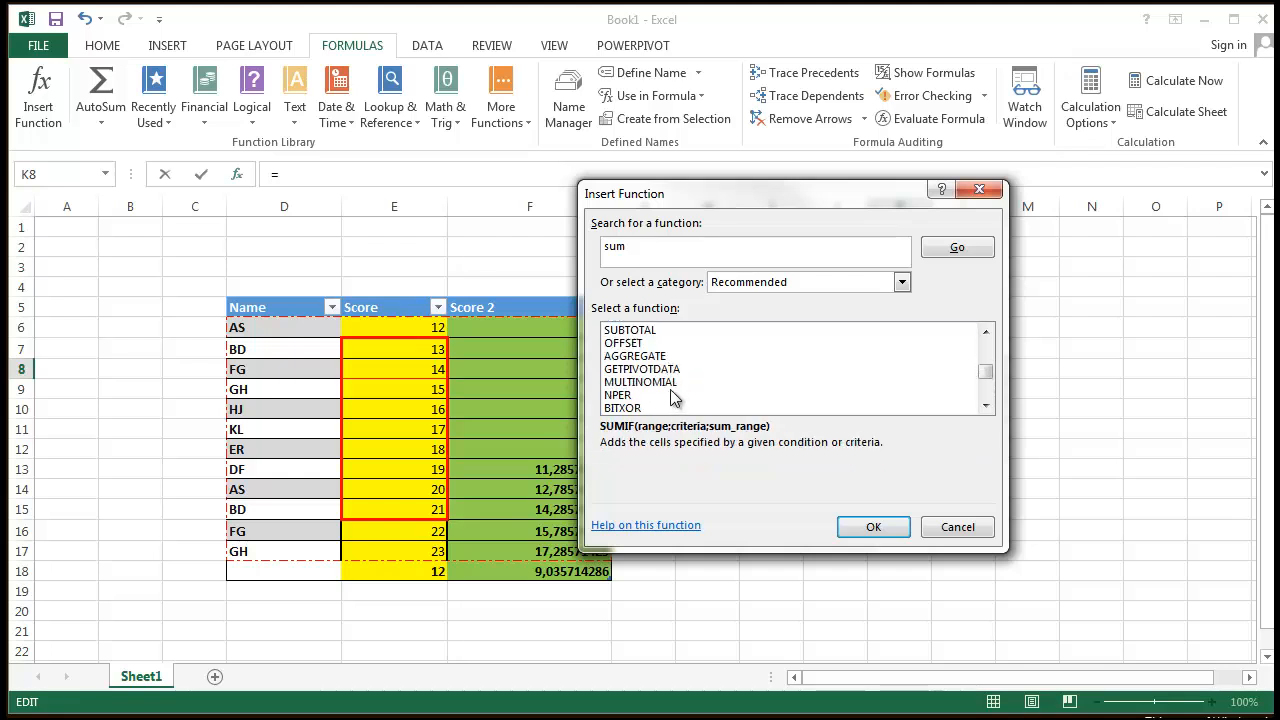
scroll(679, 383, up, 5)
- Select the LINEST function and open its help article, moved clear of the function list, to read its description, syntax and arguments
click(648, 343)
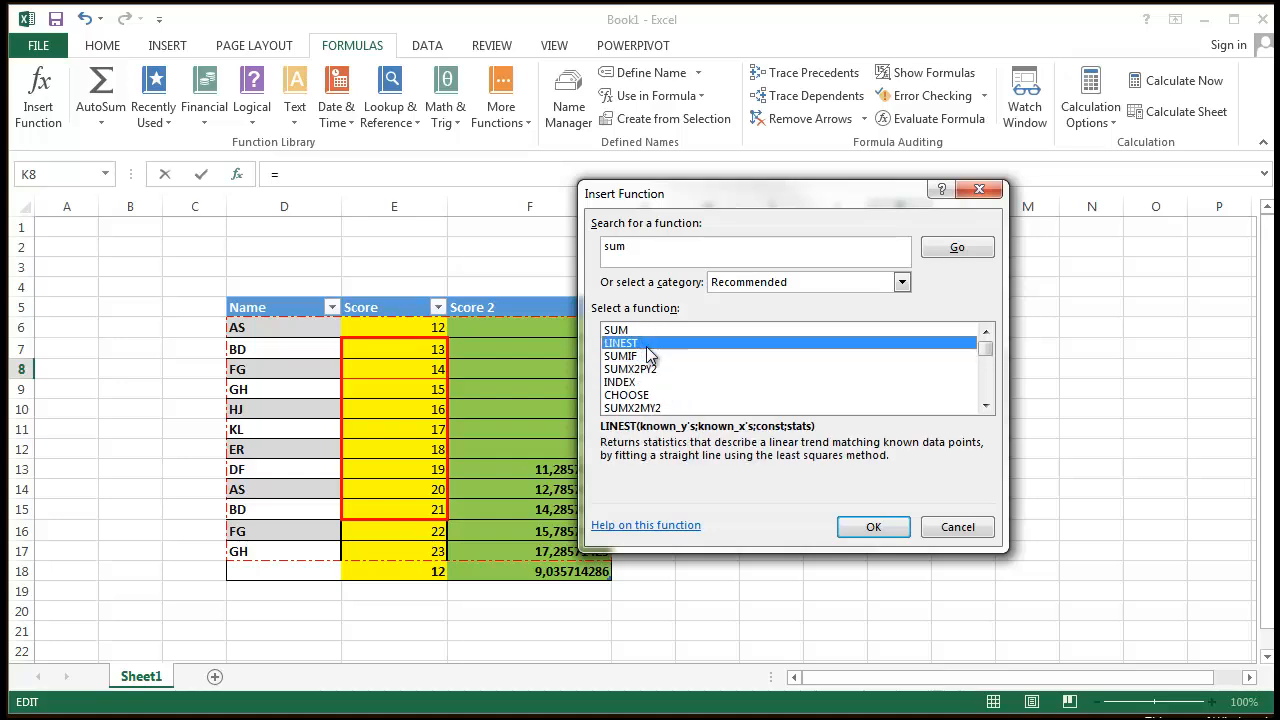
click(655, 527)
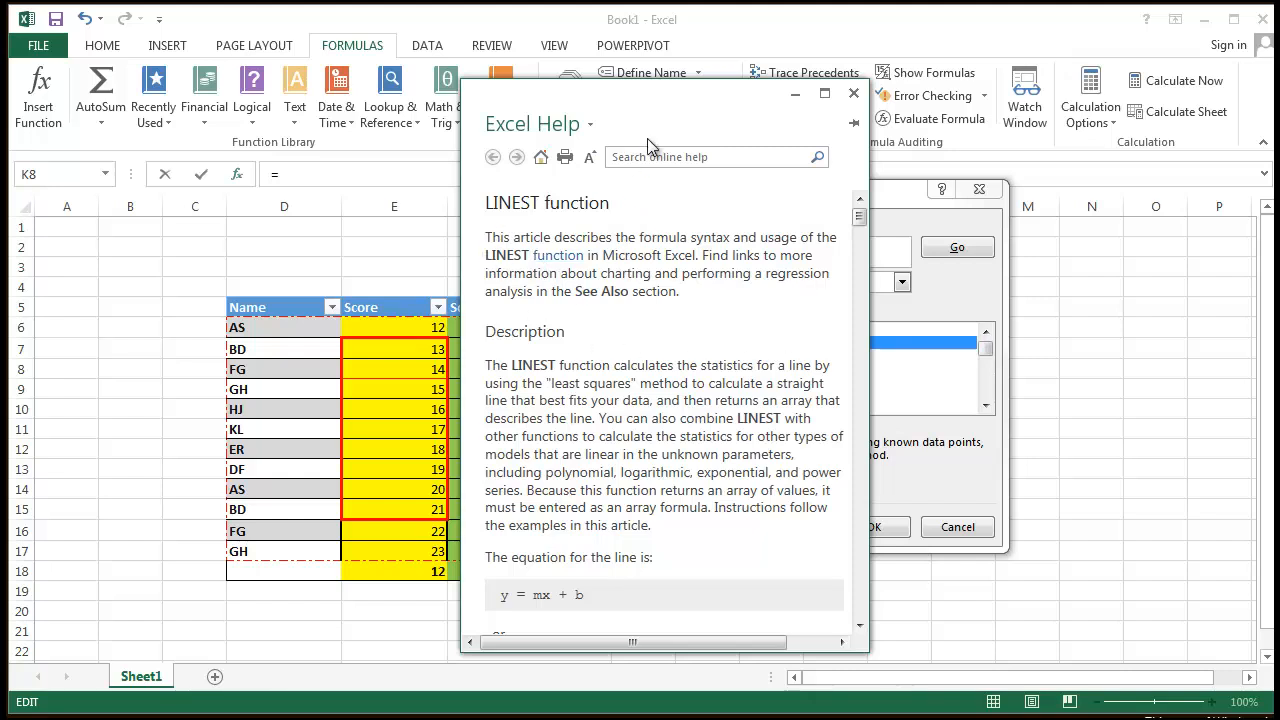
drag(596, 125, 309, 88)
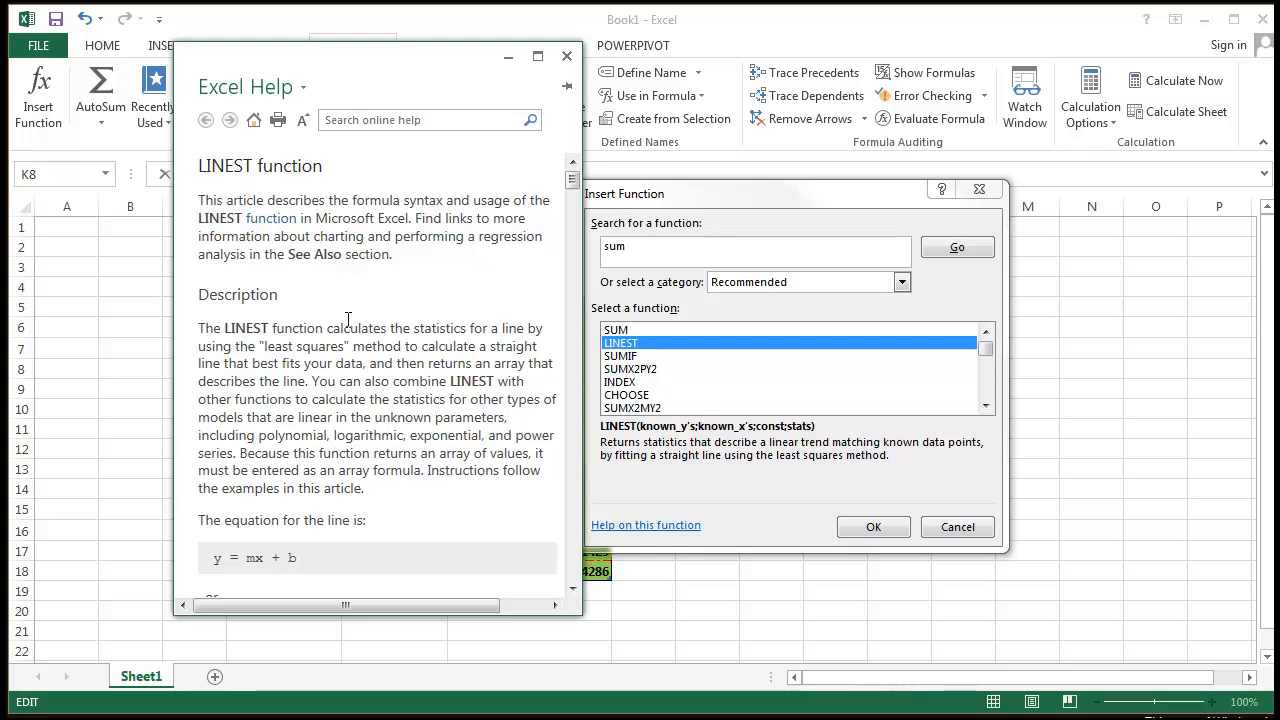
scroll(425, 360, down, 6)
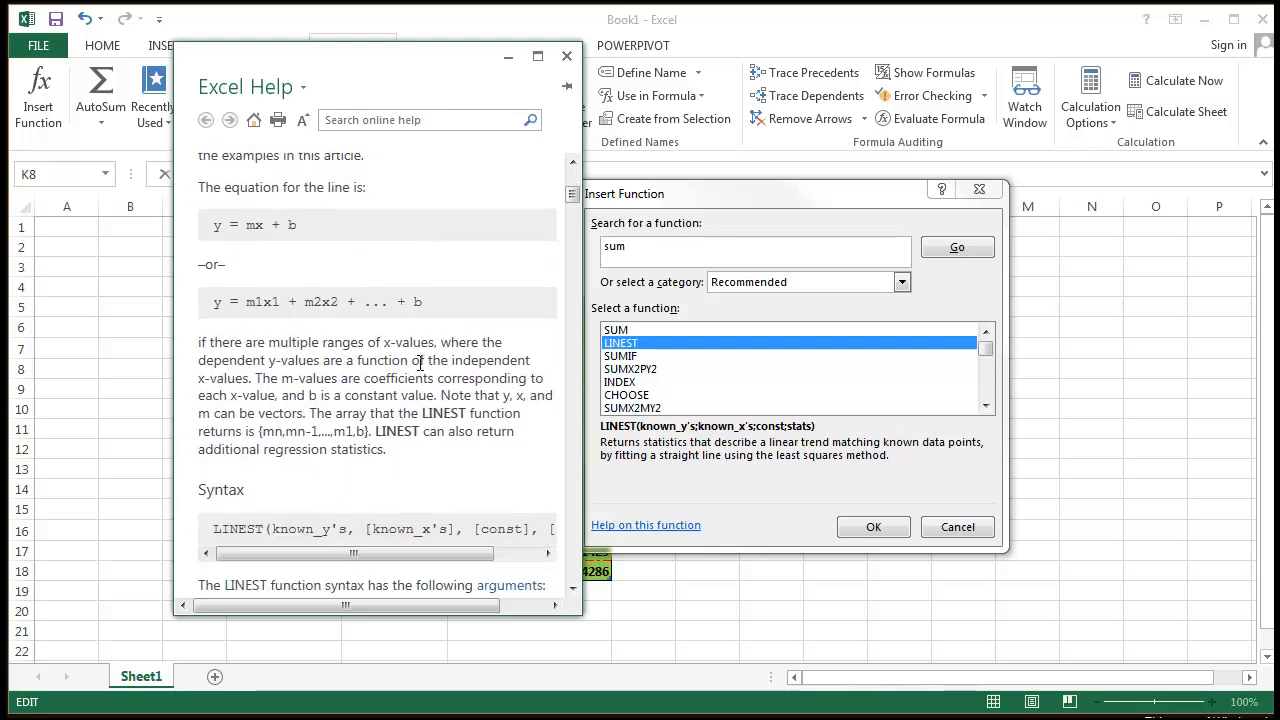
scroll(300, 371, down, 10)
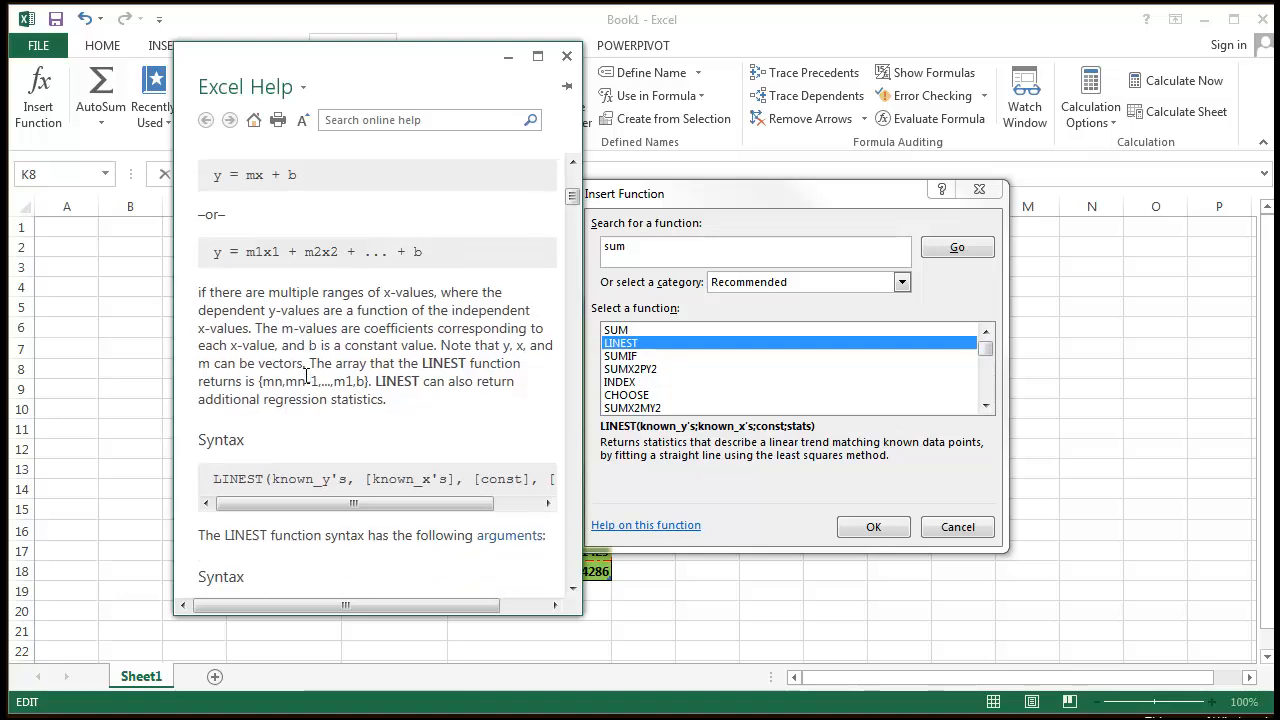
scroll(305, 371, down, 6)
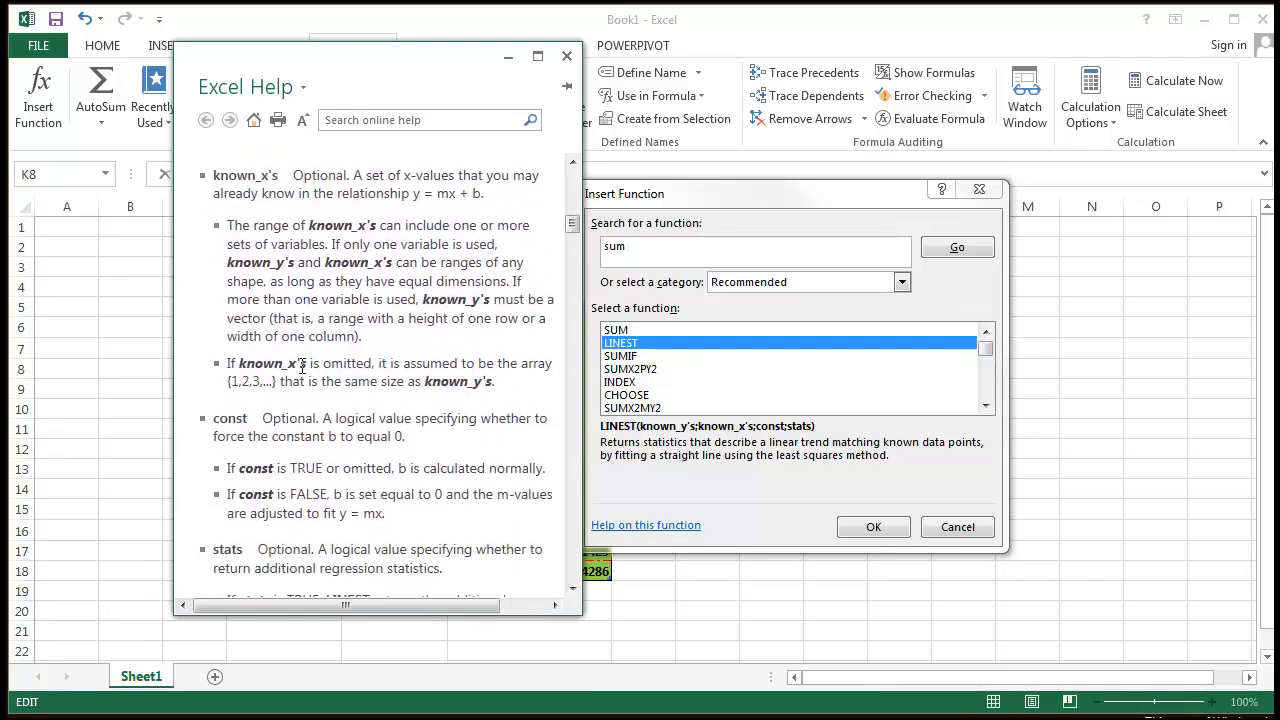
- Read through the rest of the LINEST help article, covering the regression statistics, the remarks and the worked examples
scroll(330, 349, down, 5)
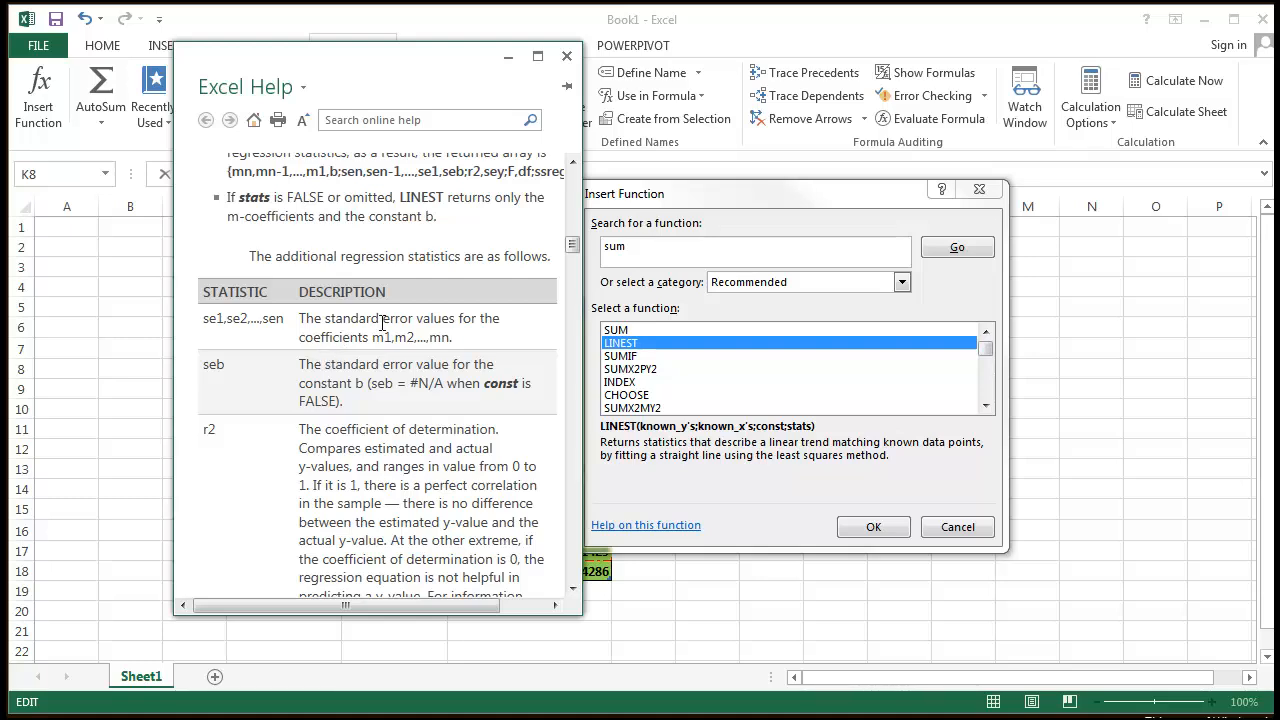
scroll(352, 400, down, 10)
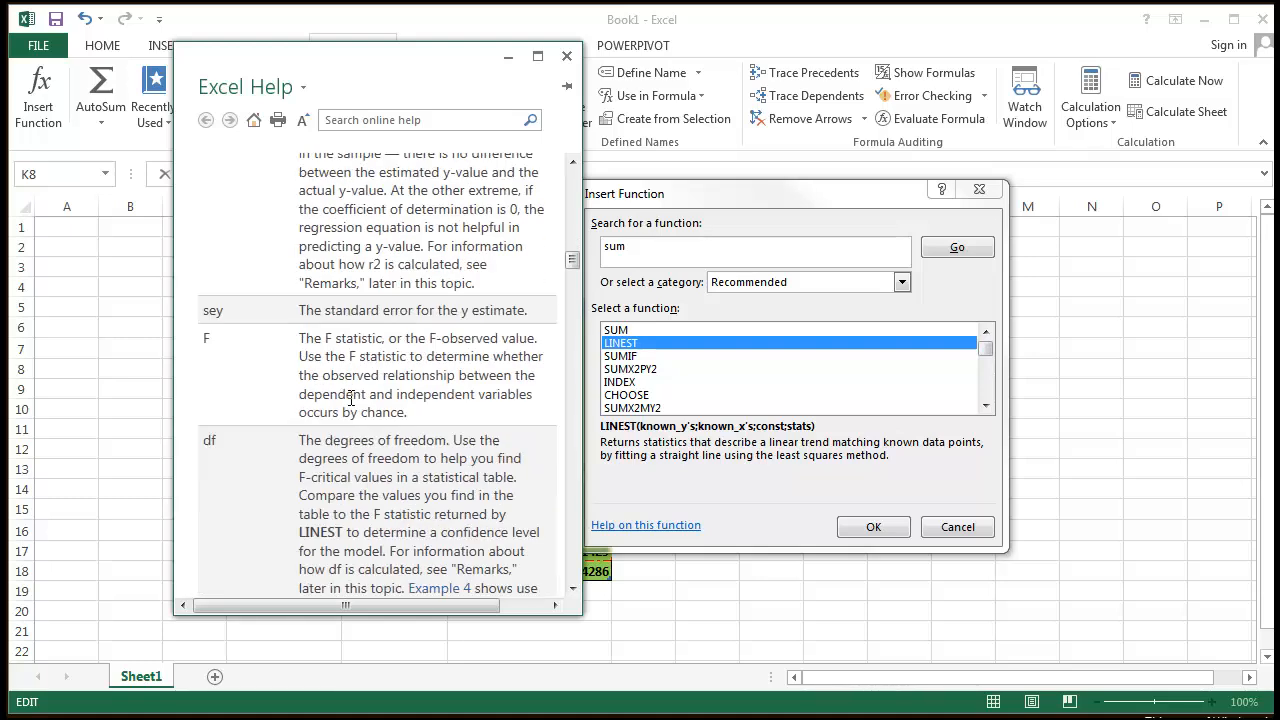
scroll(352, 397, down, 10)
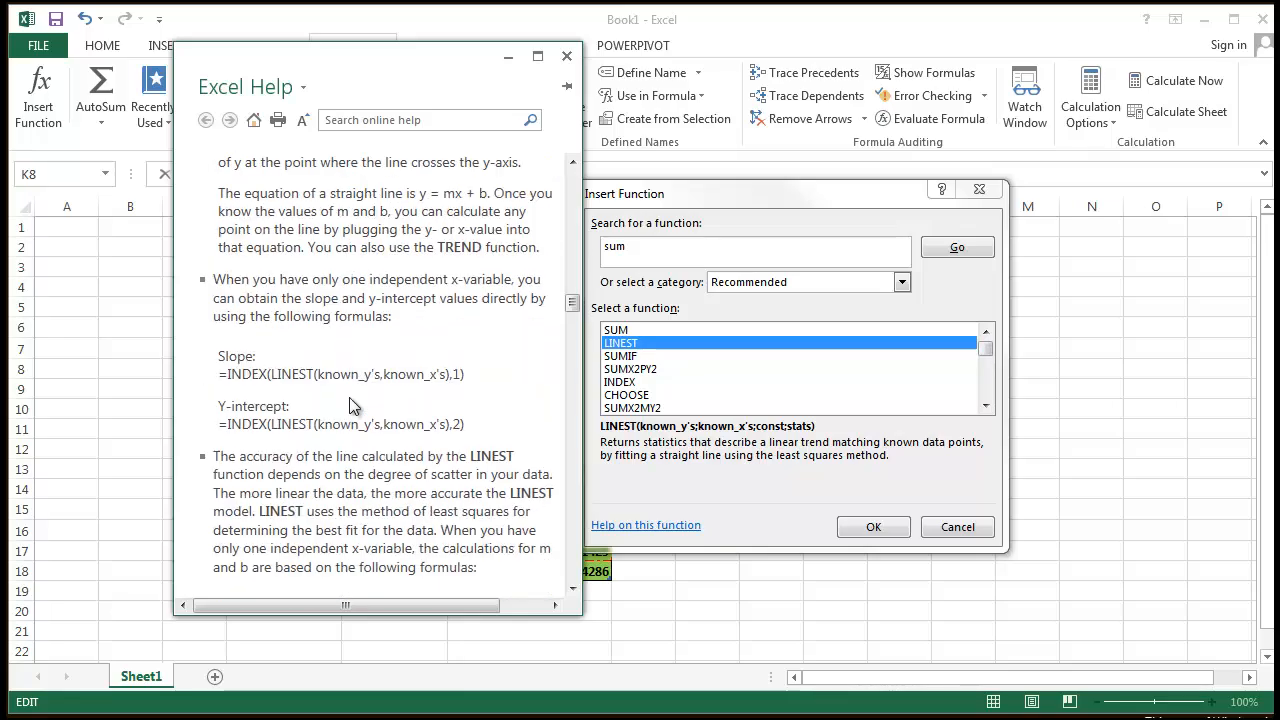
scroll(352, 397, down, 10)
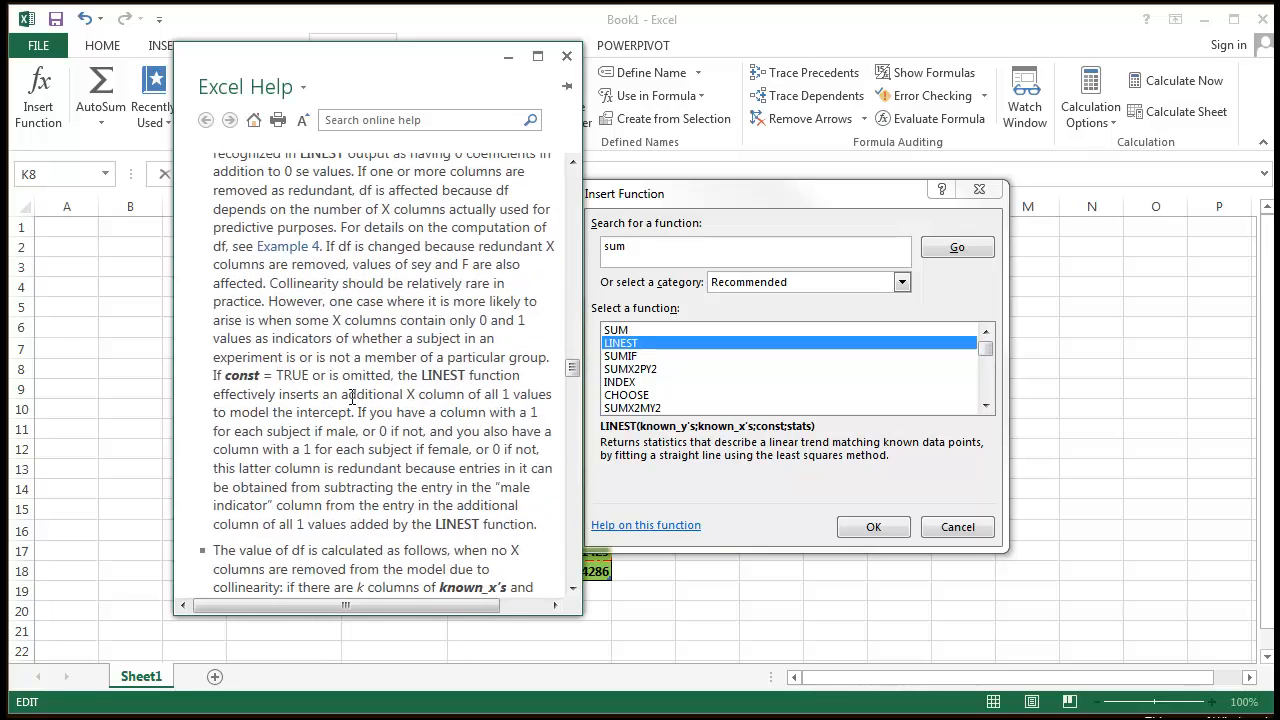
scroll(352, 397, down, 10)
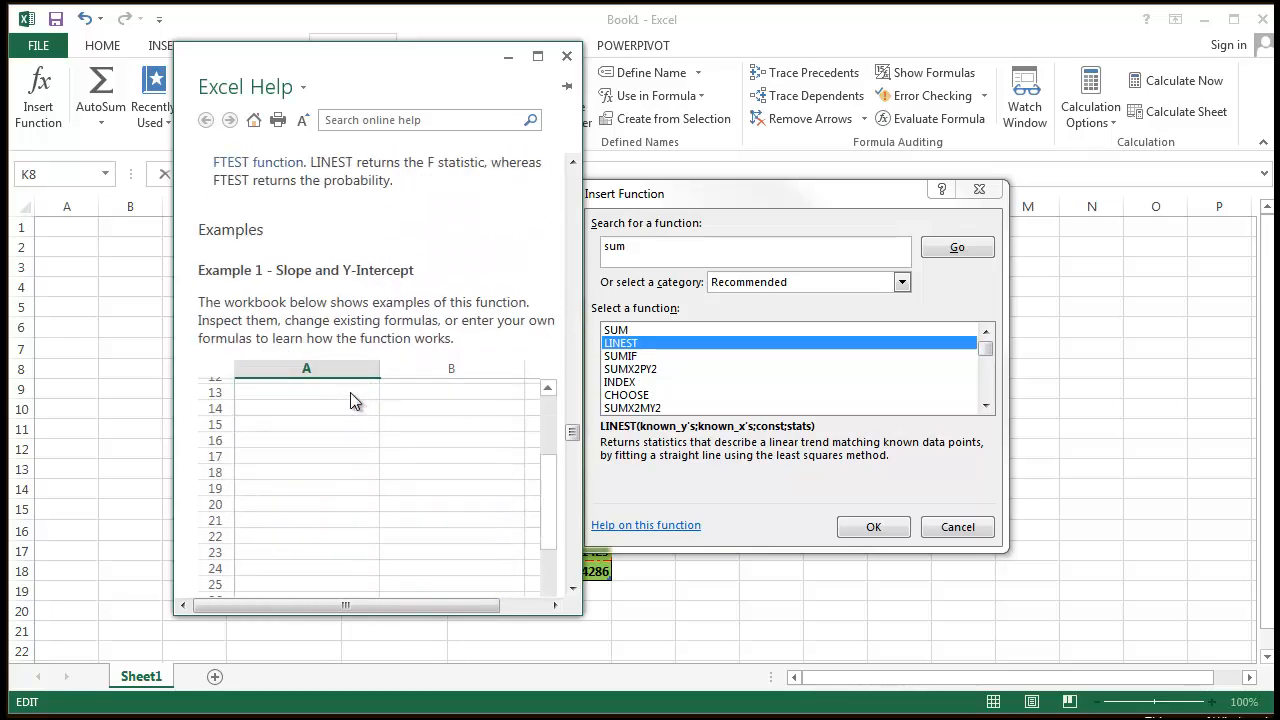
scroll(198, 395, down, 5)
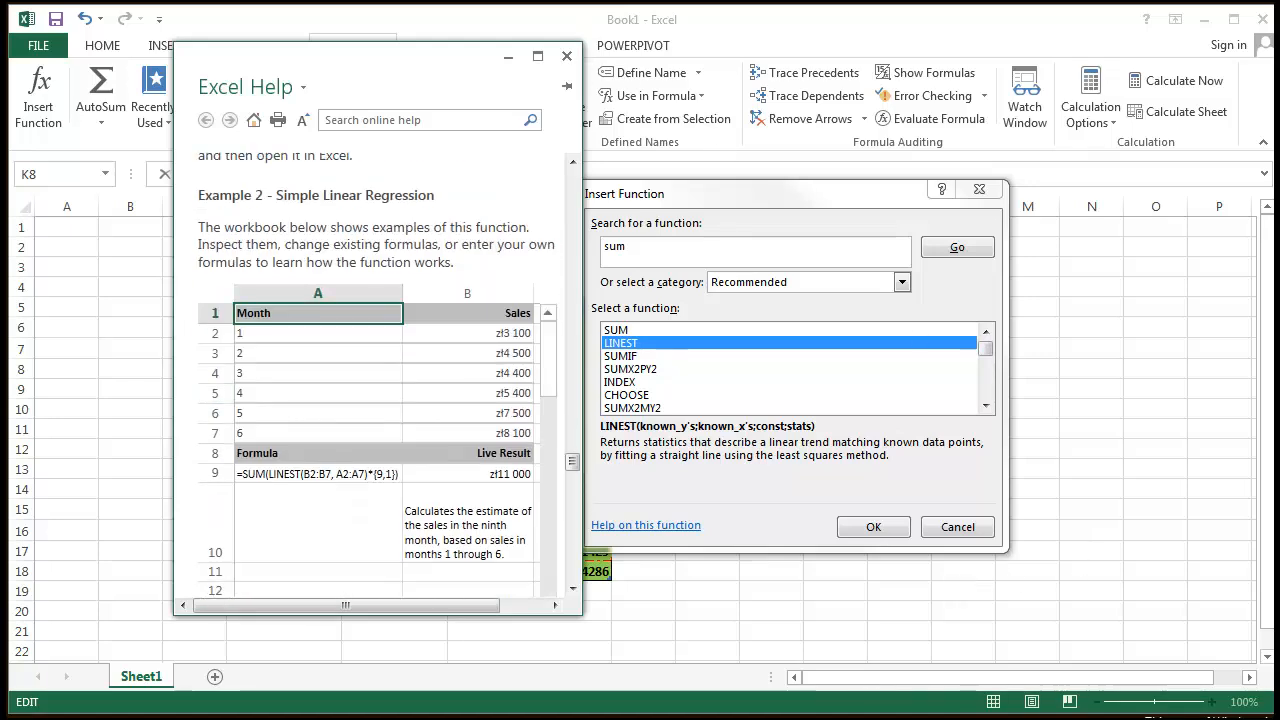
click(671, 506)
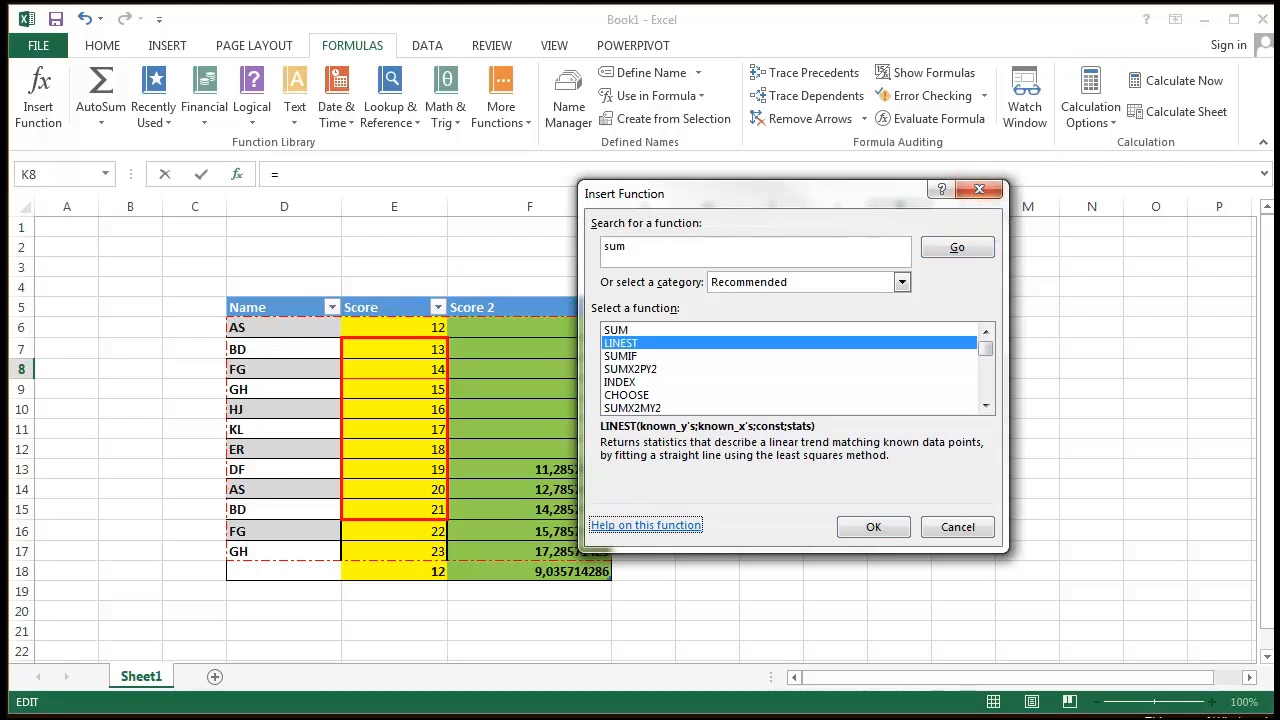
- Cancel the LINEST insertion in cell K8, and reopen and dismiss Insert Function for the same cell
click(991, 185)
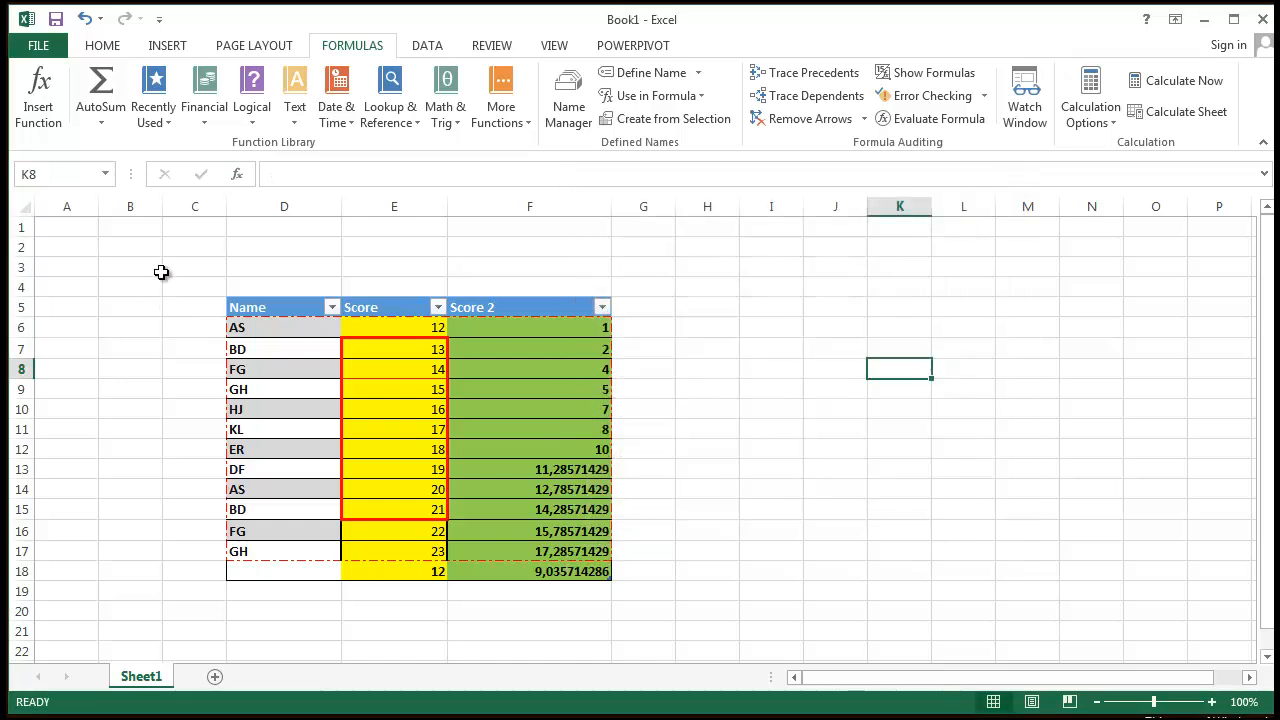
click(236, 175)
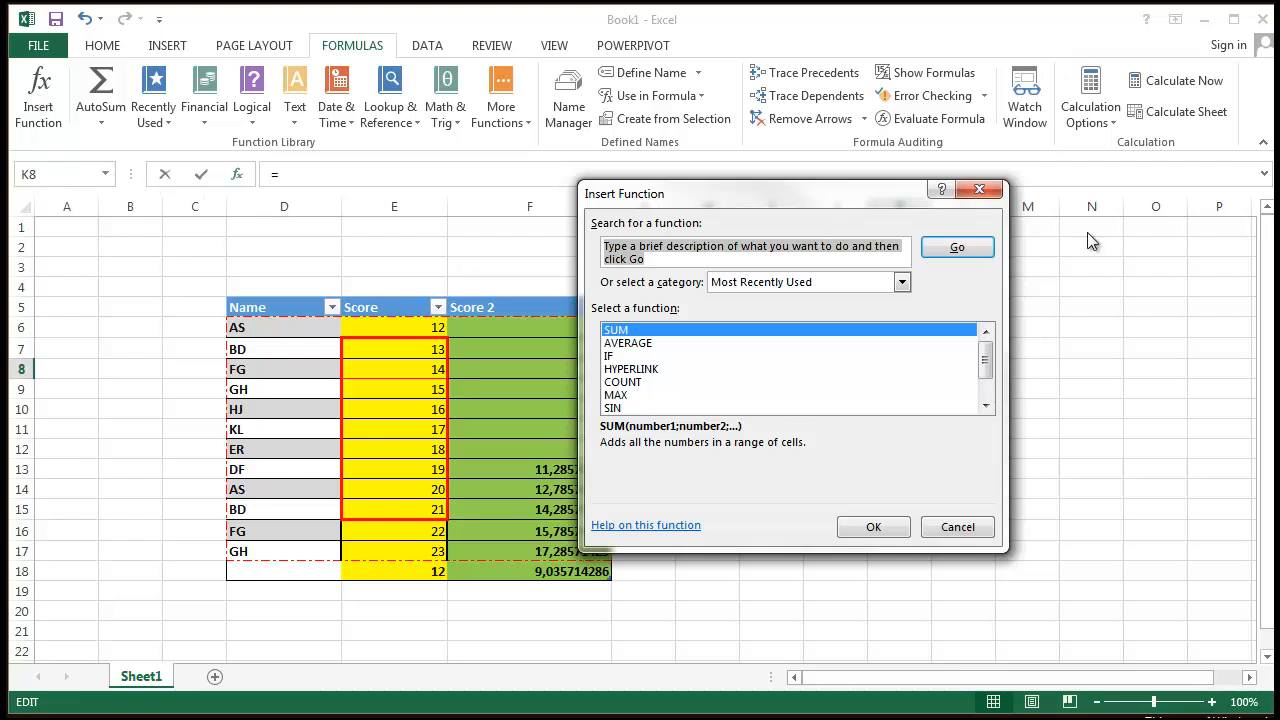
click(979, 192)
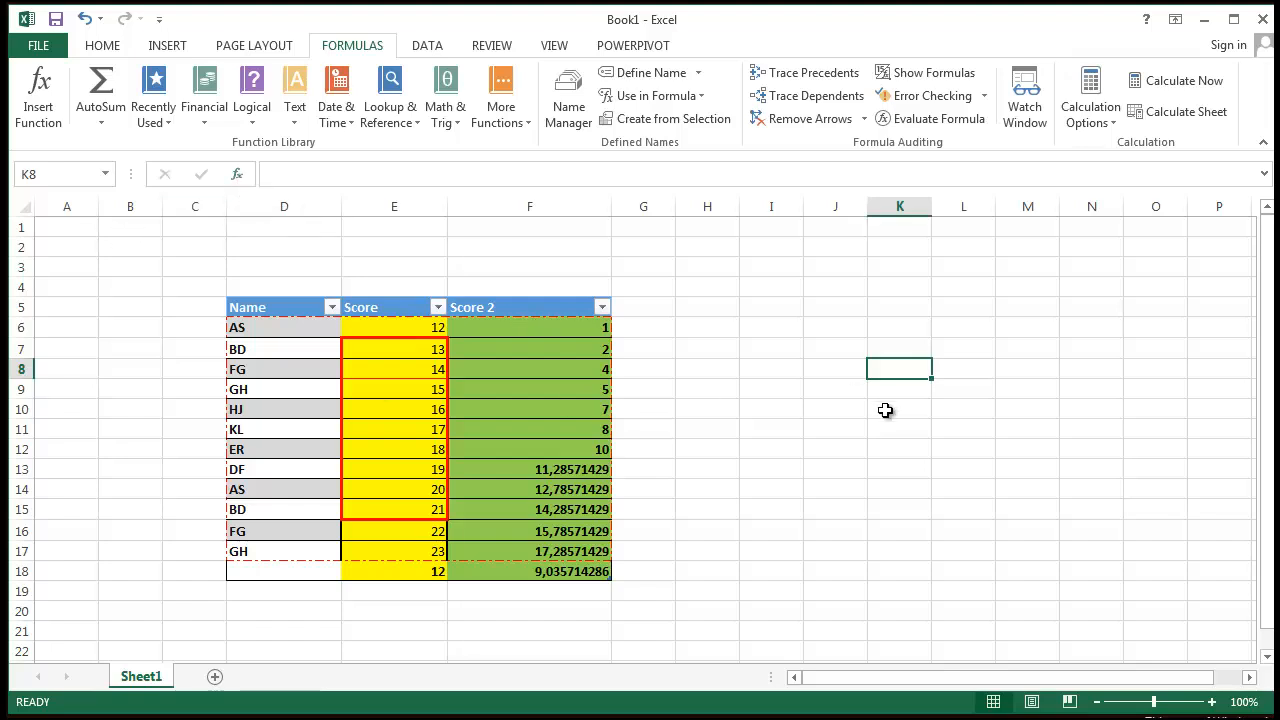
- Start inserting a function in cell J10 and look through the full list of function categories, keeping Most Recently Used
click(835, 449)
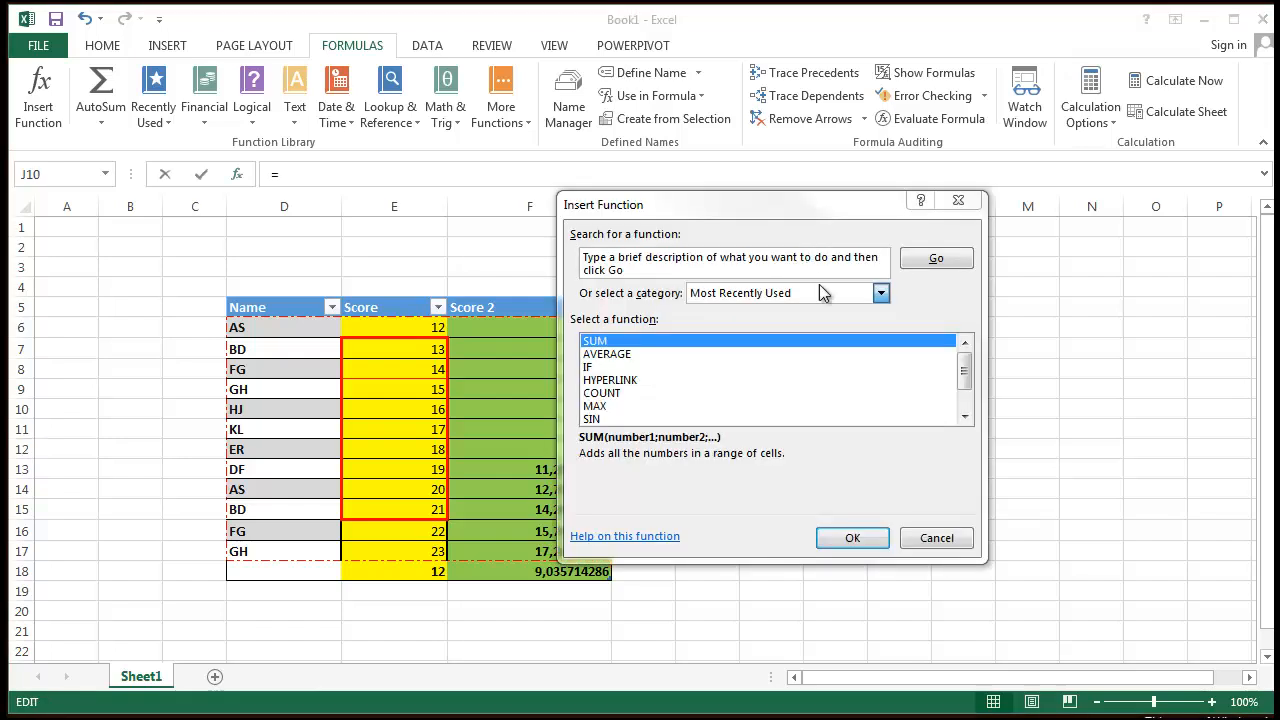
click(823, 292)
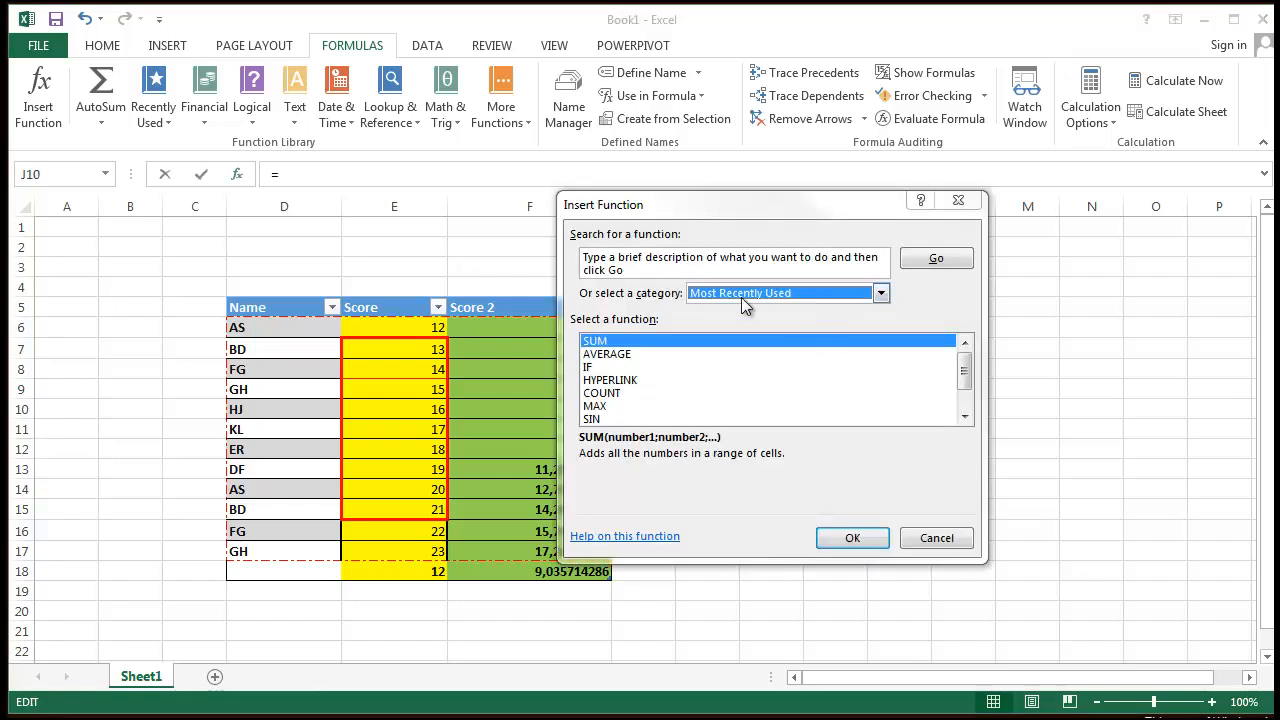
click(881, 294)
click(881, 294)
click(883, 295)
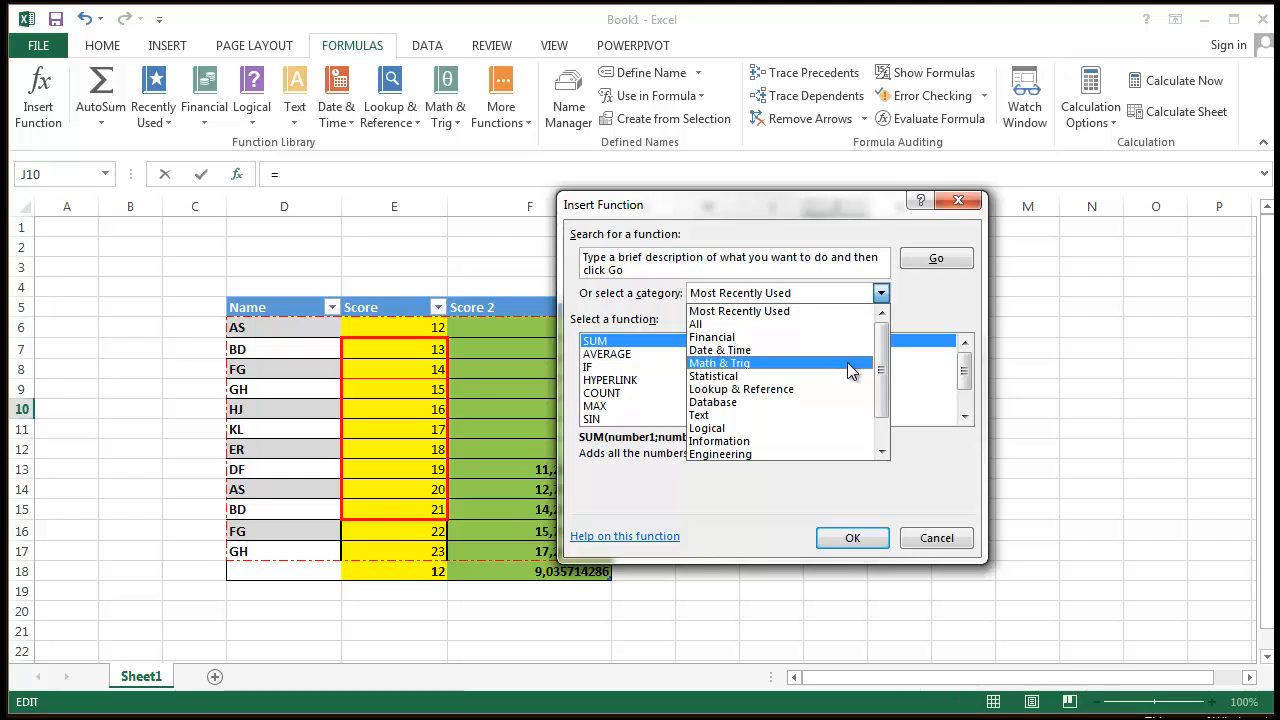
click(881, 293)
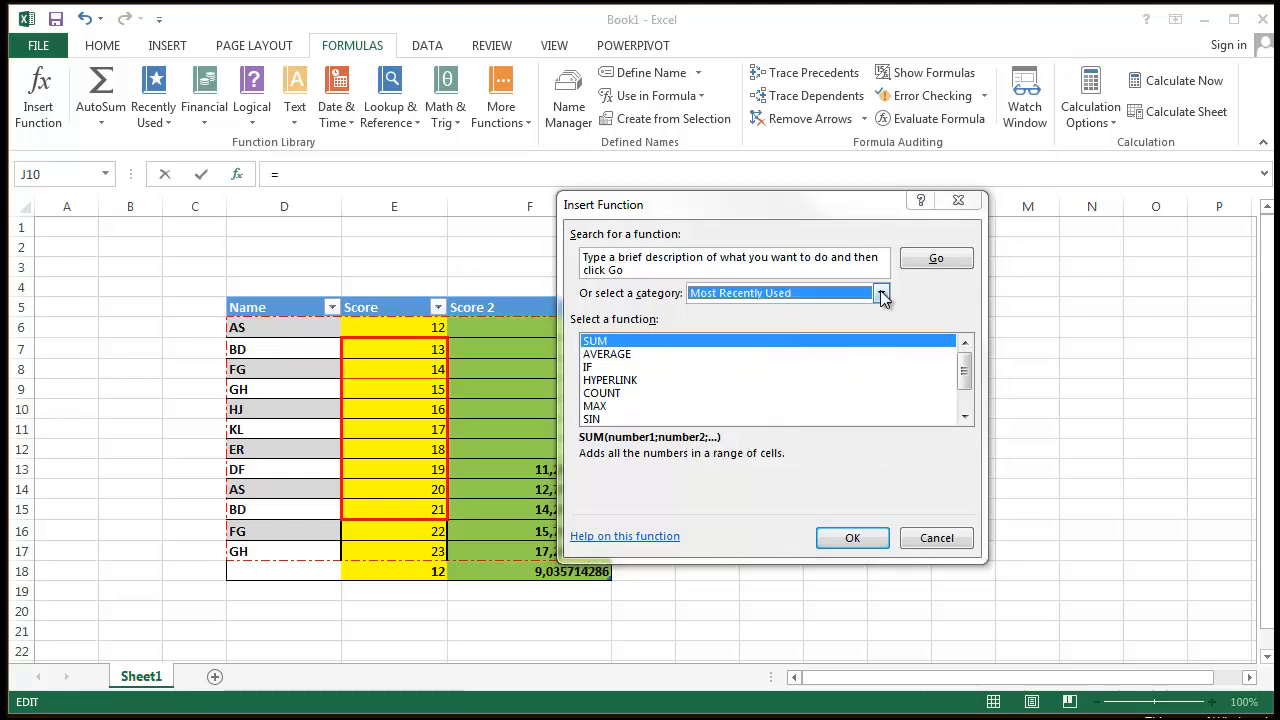
click(881, 293)
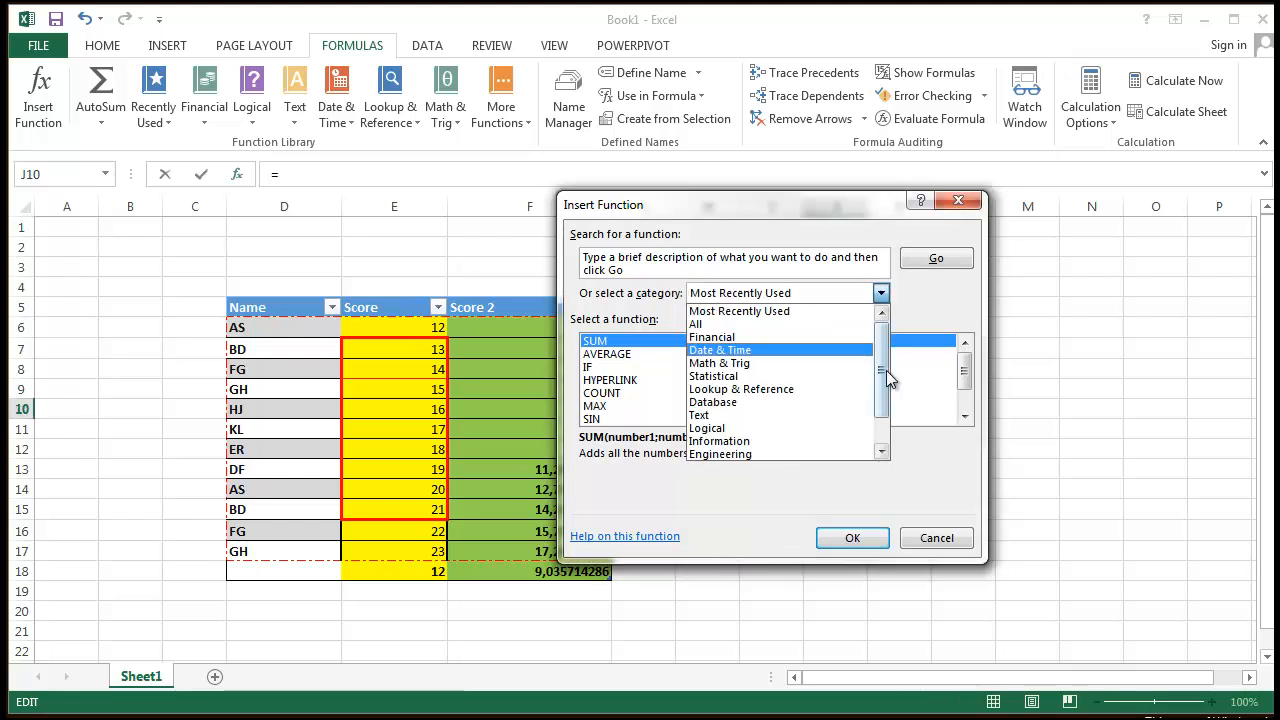
scroll(886, 370, down, 1)
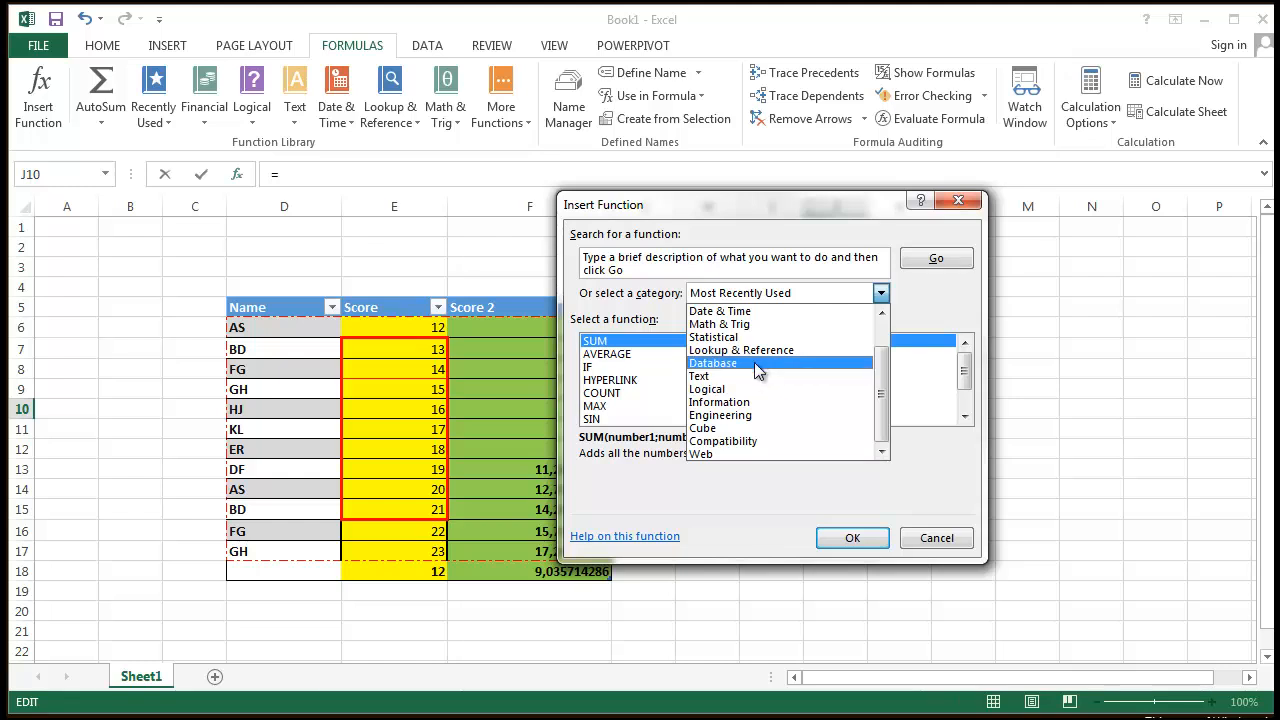
click(934, 275)
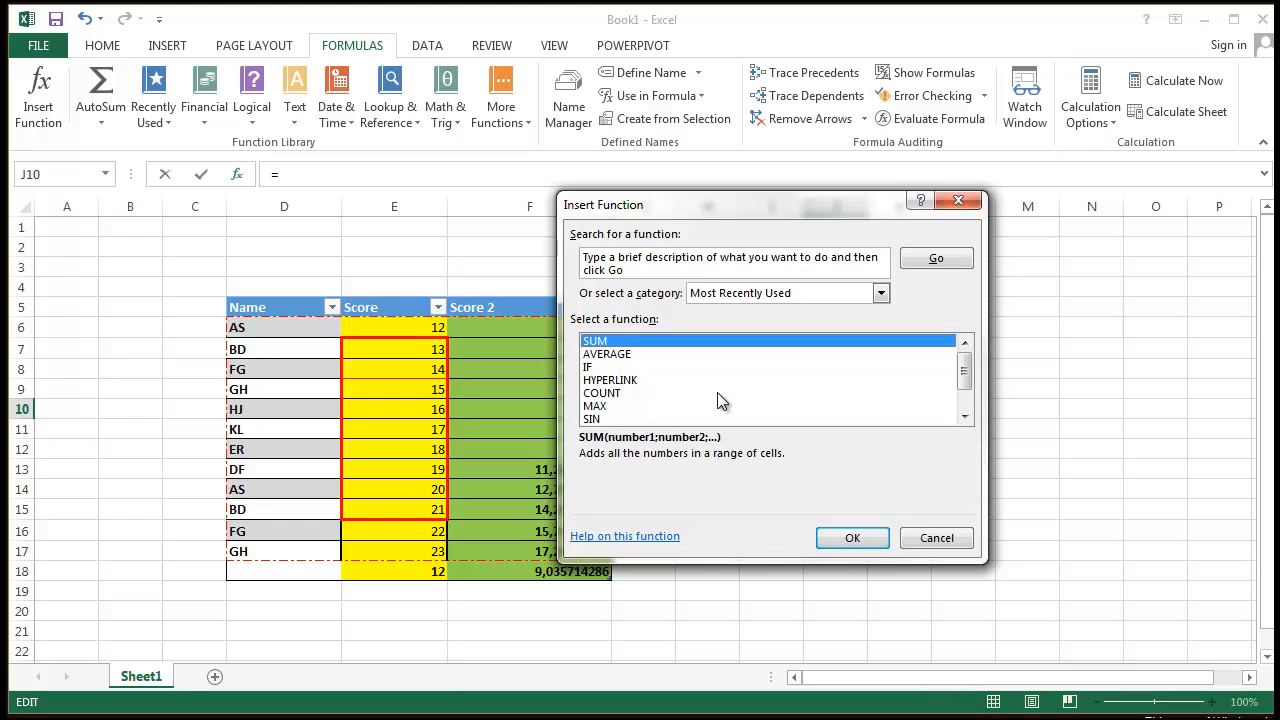
- Replace the placeholder description with "Today" and search for matching functions
click(640, 266)
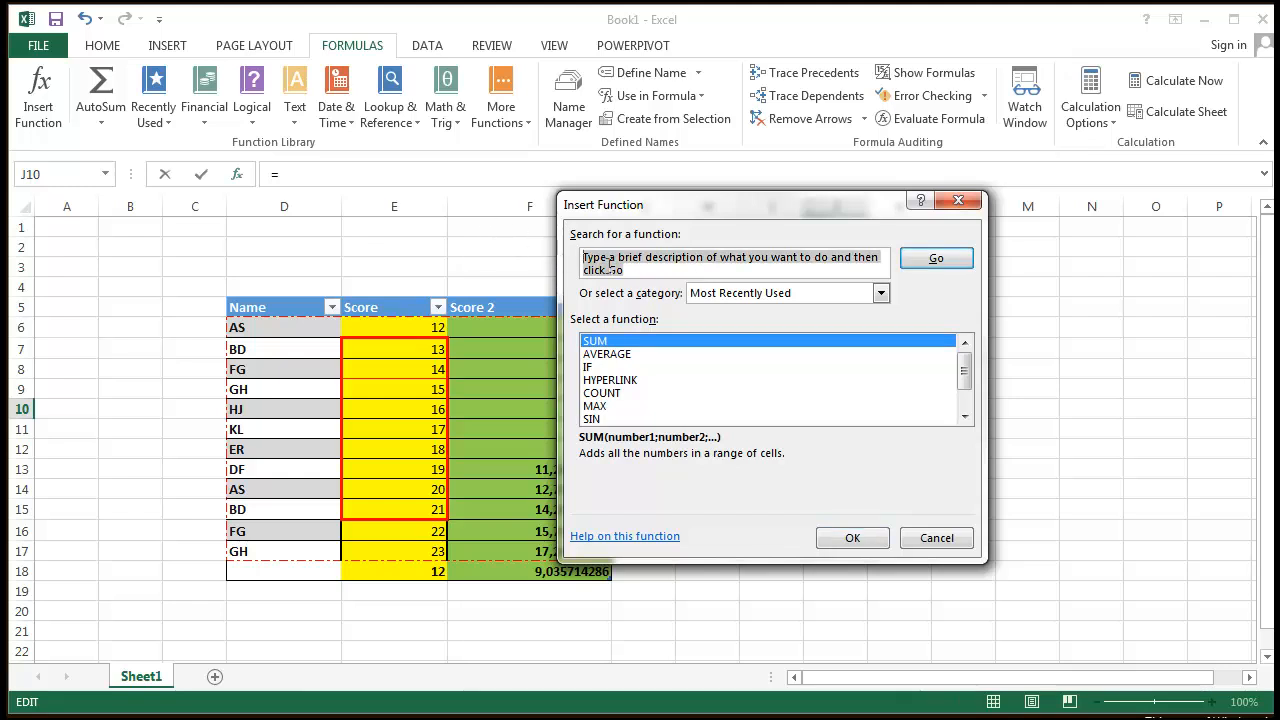
text(Todya)
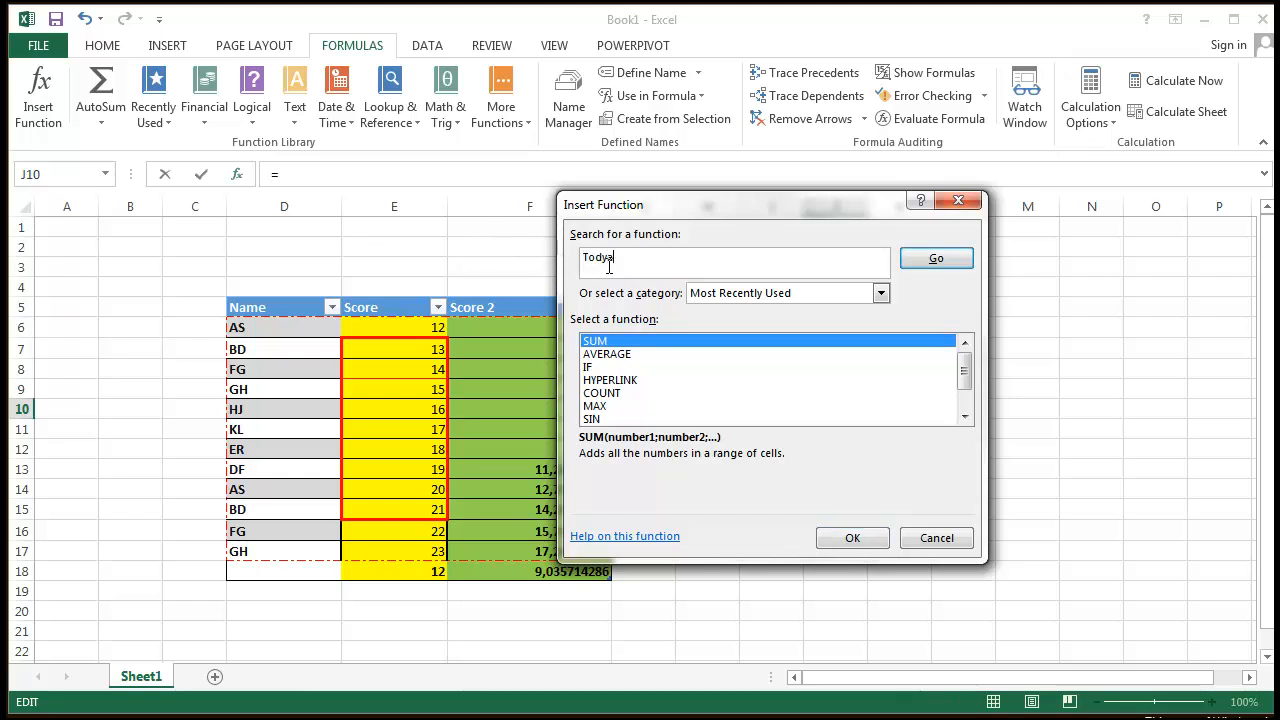
key(Return)
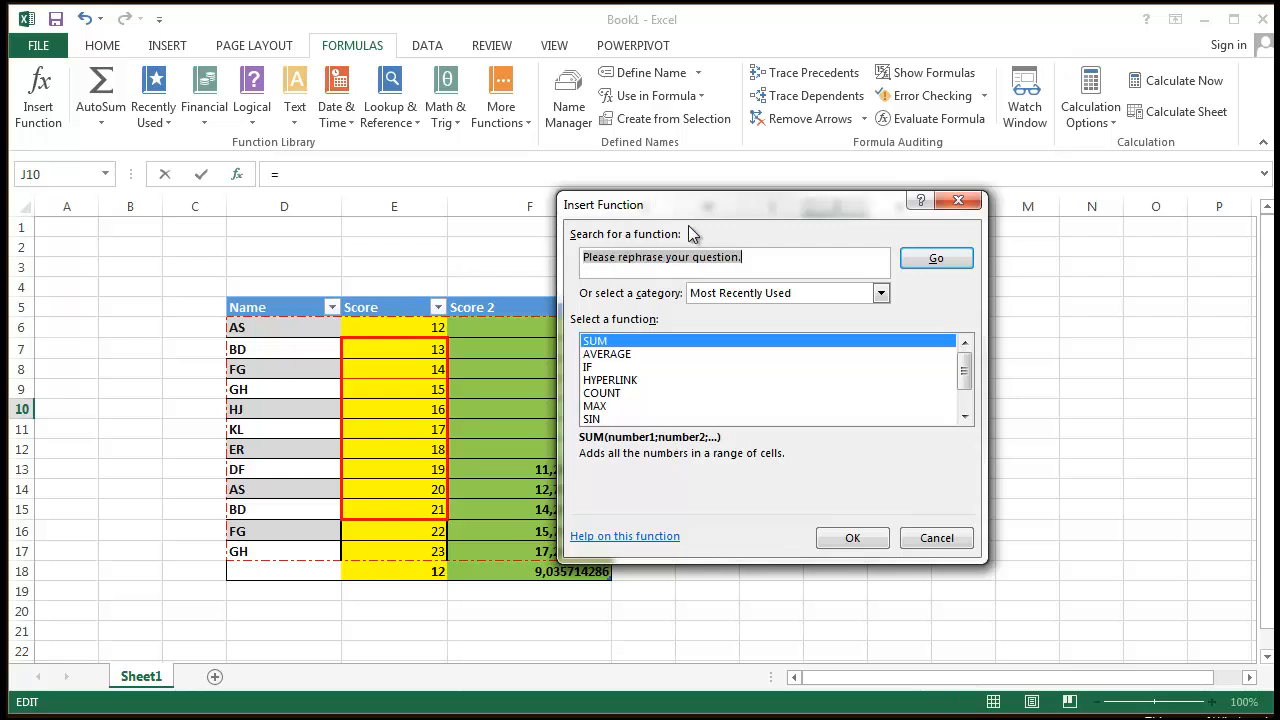
text(Tod)
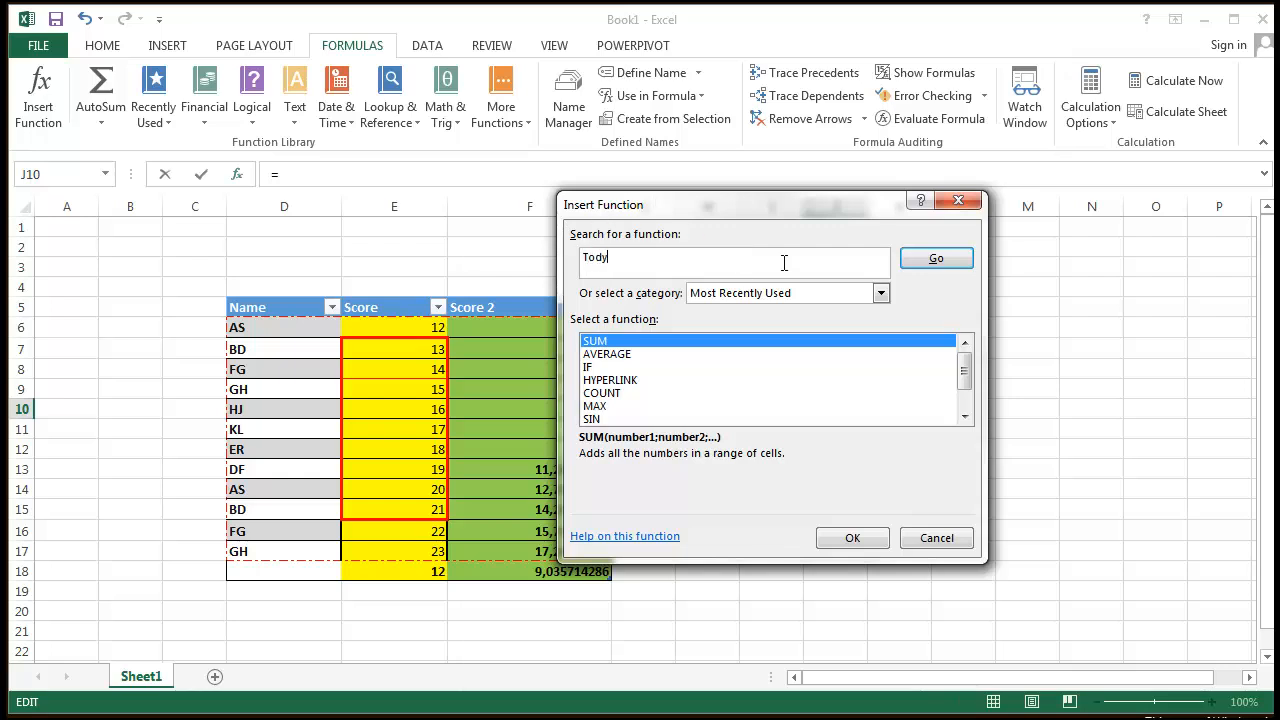
text(ay)
click(938, 260)
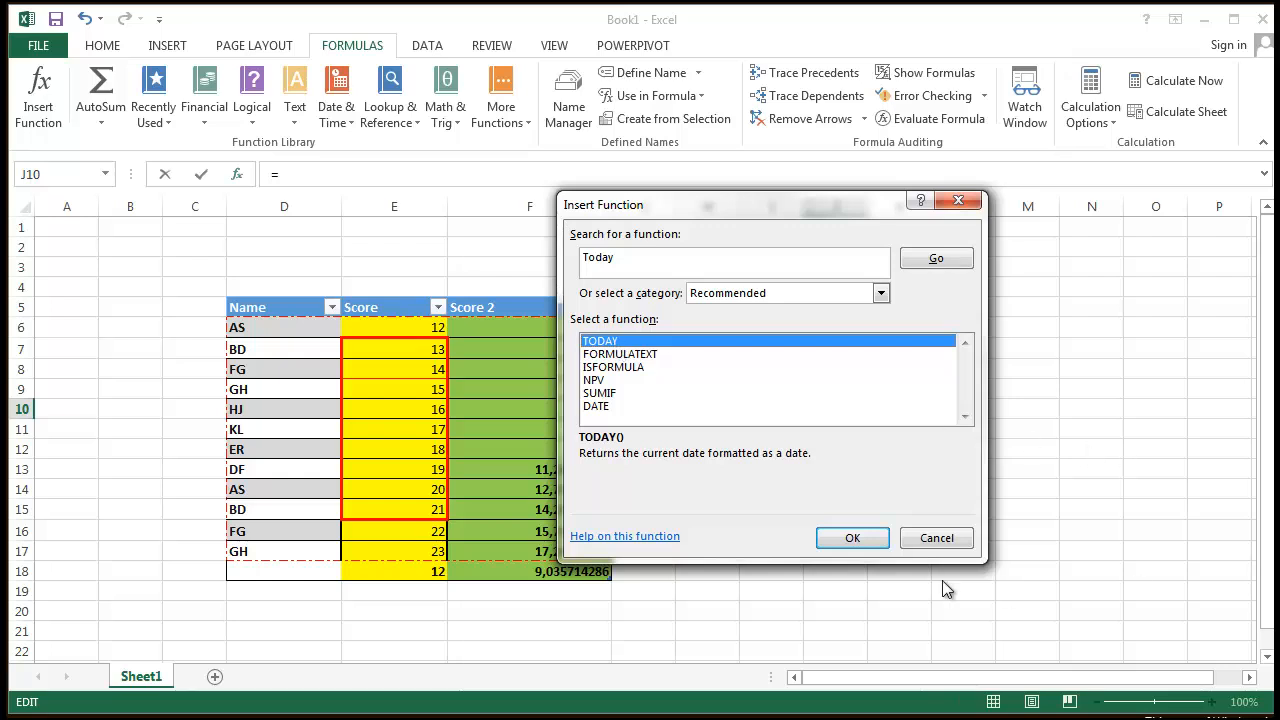
- Insert the TODAY function into cell J10, moving its arguments dialog clear of the cell before accepting it
click(872, 544)
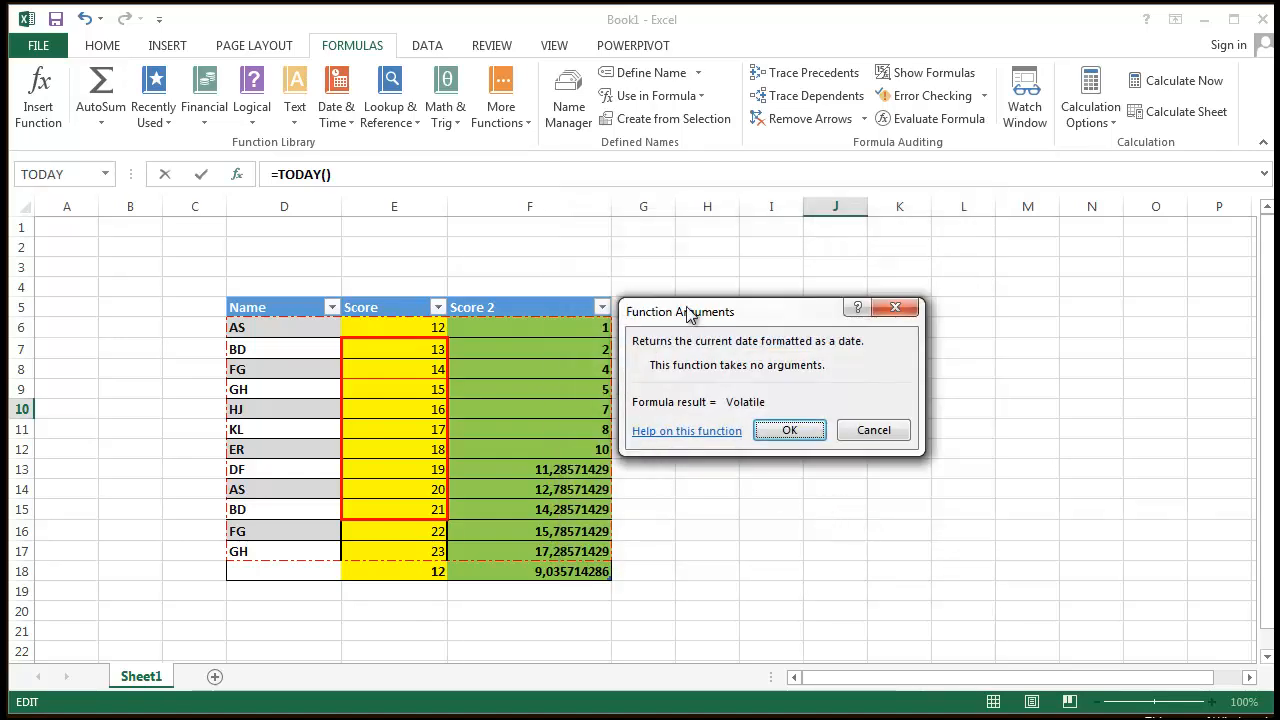
drag(688, 311, 714, 236)
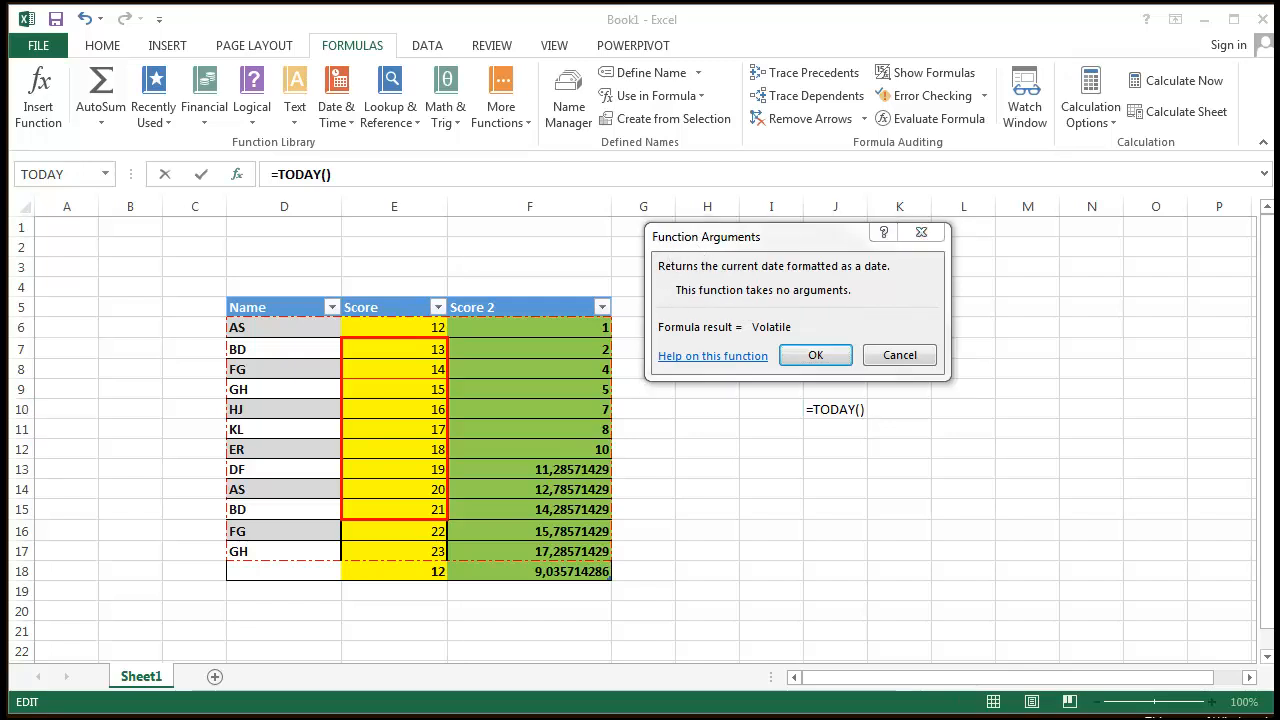
drag(795, 234, 836, 235)
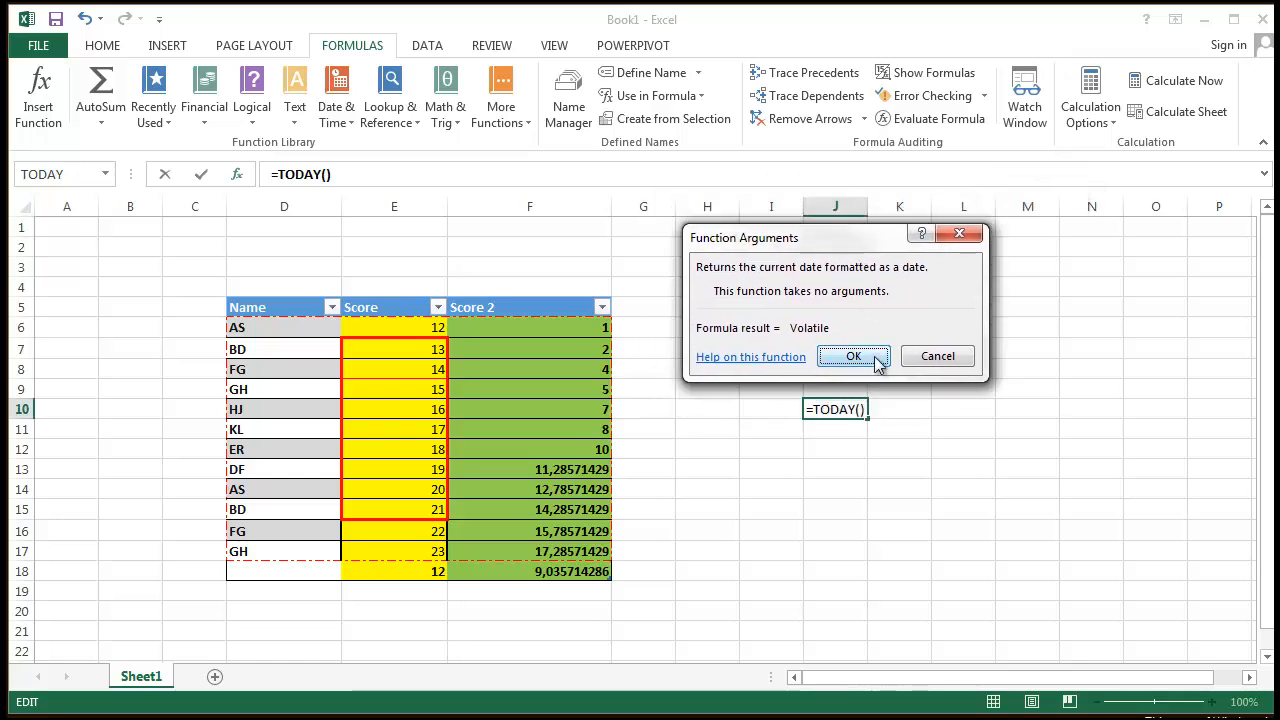
click(877, 362)
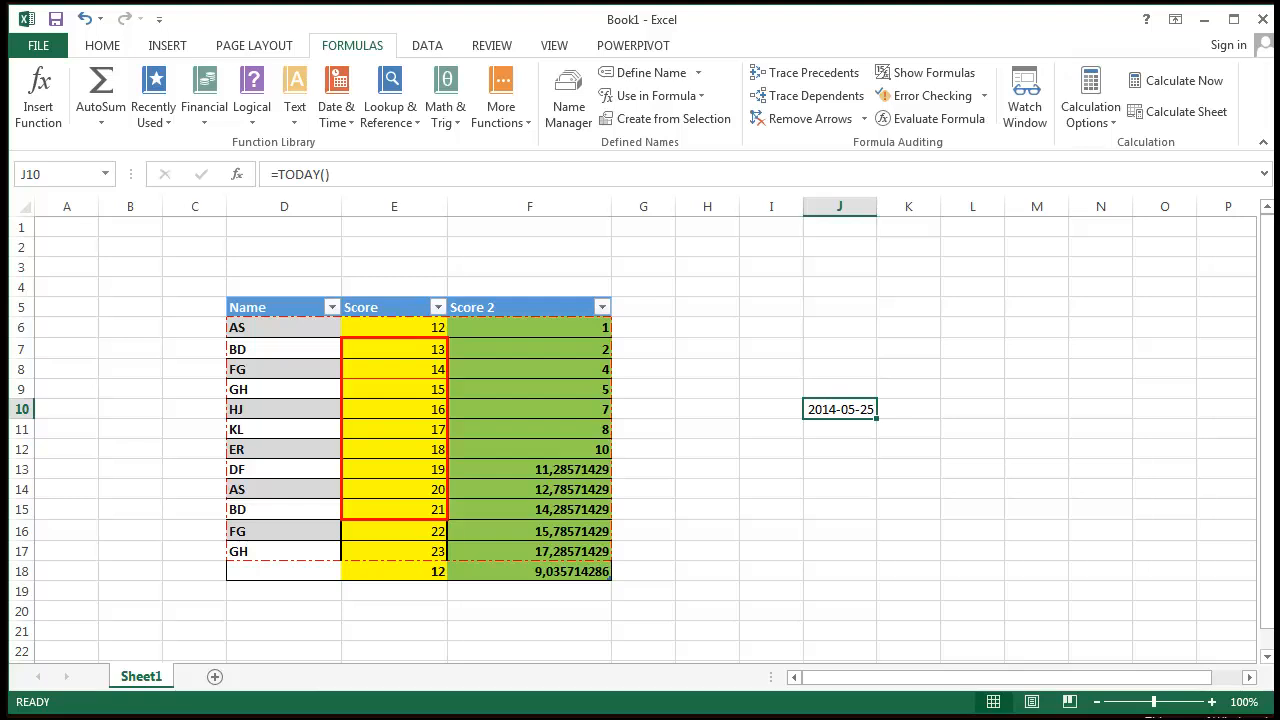
- Start inserting a function in cell J11 and choose the Math & Trig category
click(908, 531)
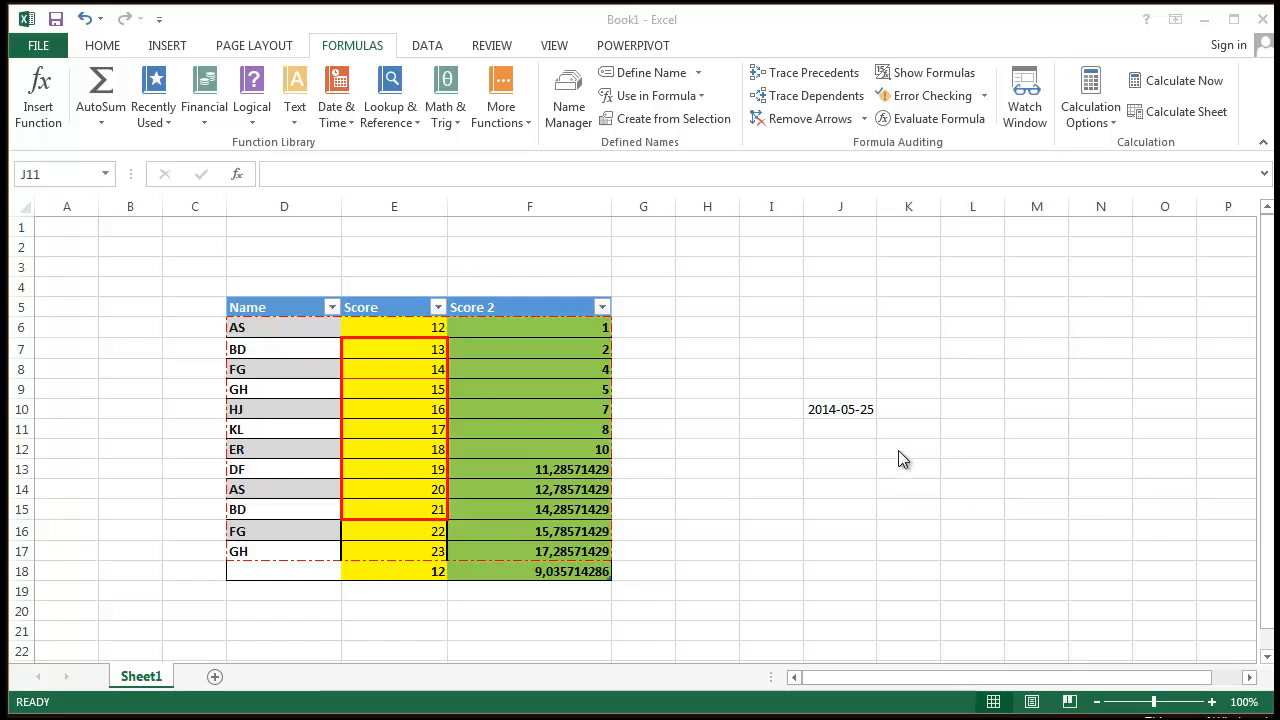
click(838, 431)
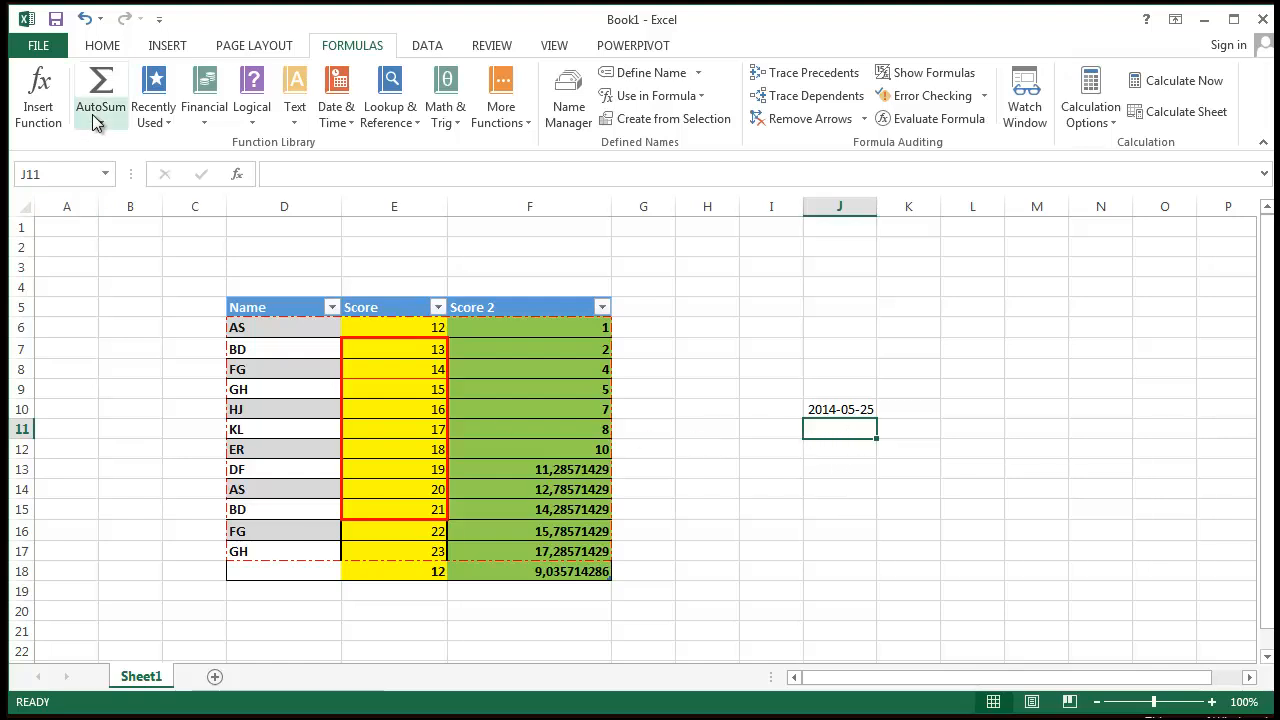
click(38, 100)
drag(825, 132, 558, 245)
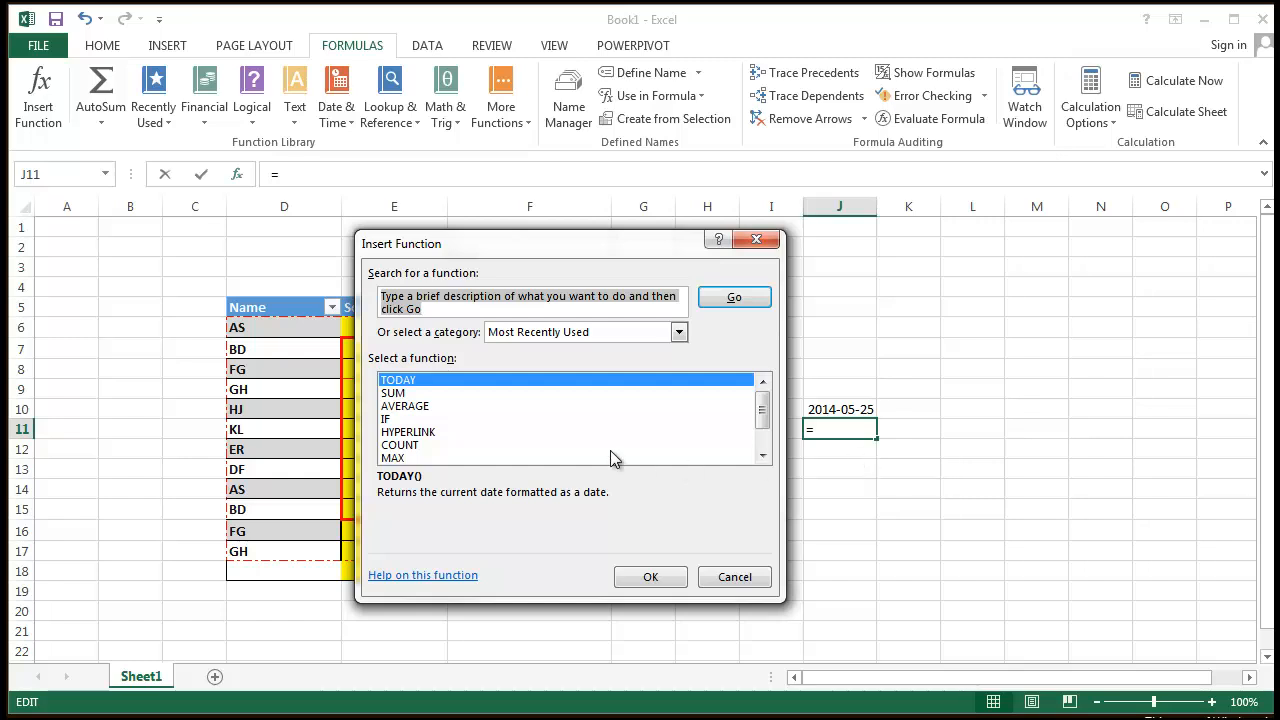
drag(762, 408, 765, 435)
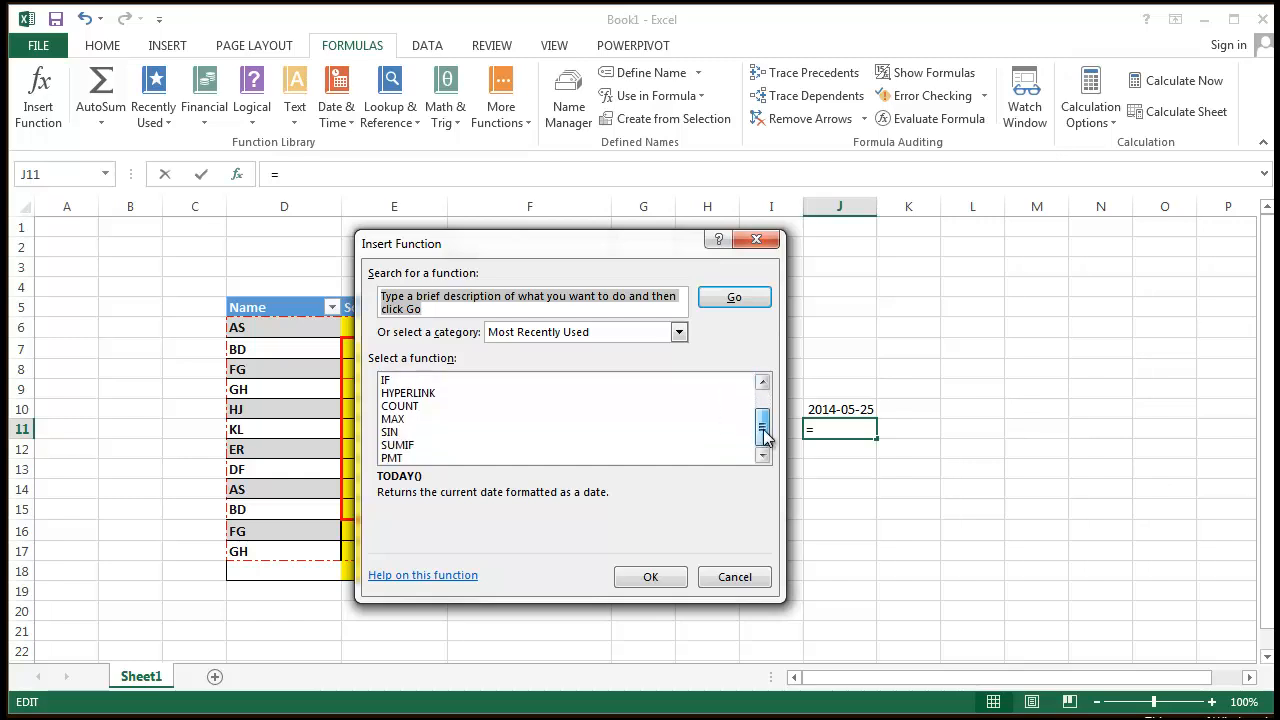
click(679, 332)
drag(682, 390, 680, 431)
click(542, 366)
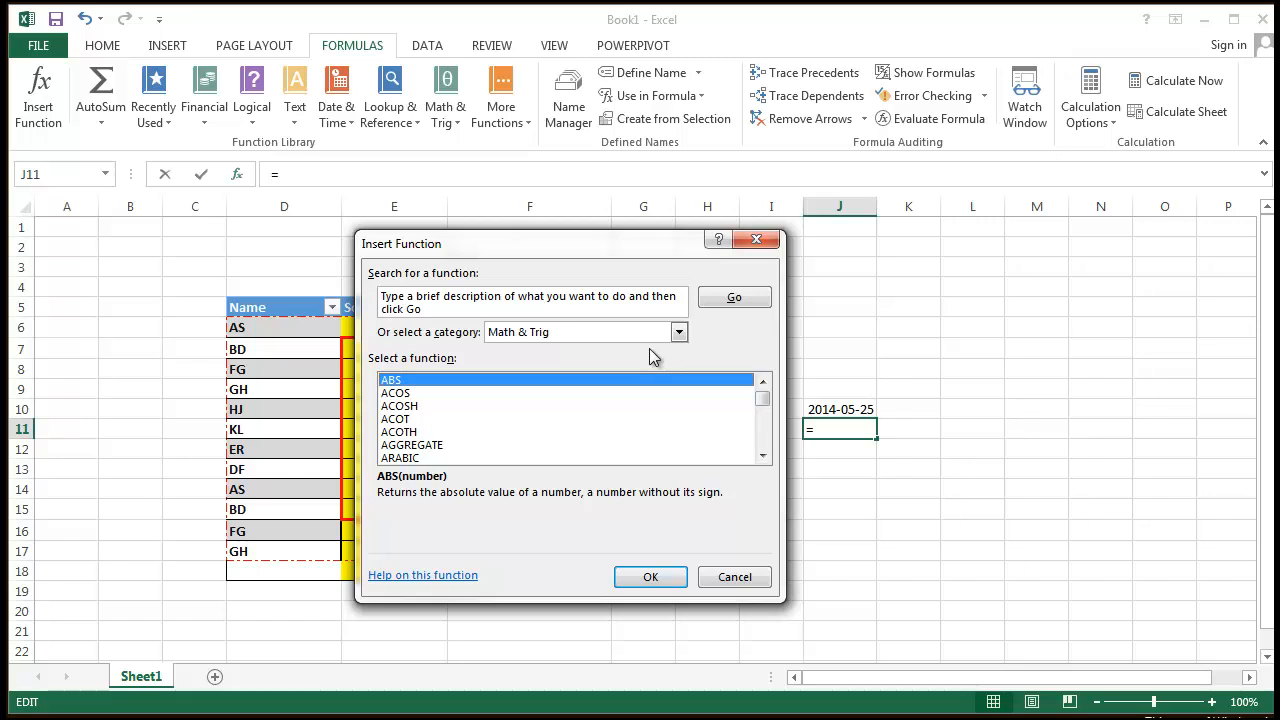
- Choose the PRODUCT function for J11 and move its arguments dialog farther away from the cell
drag(766, 400, 762, 430)
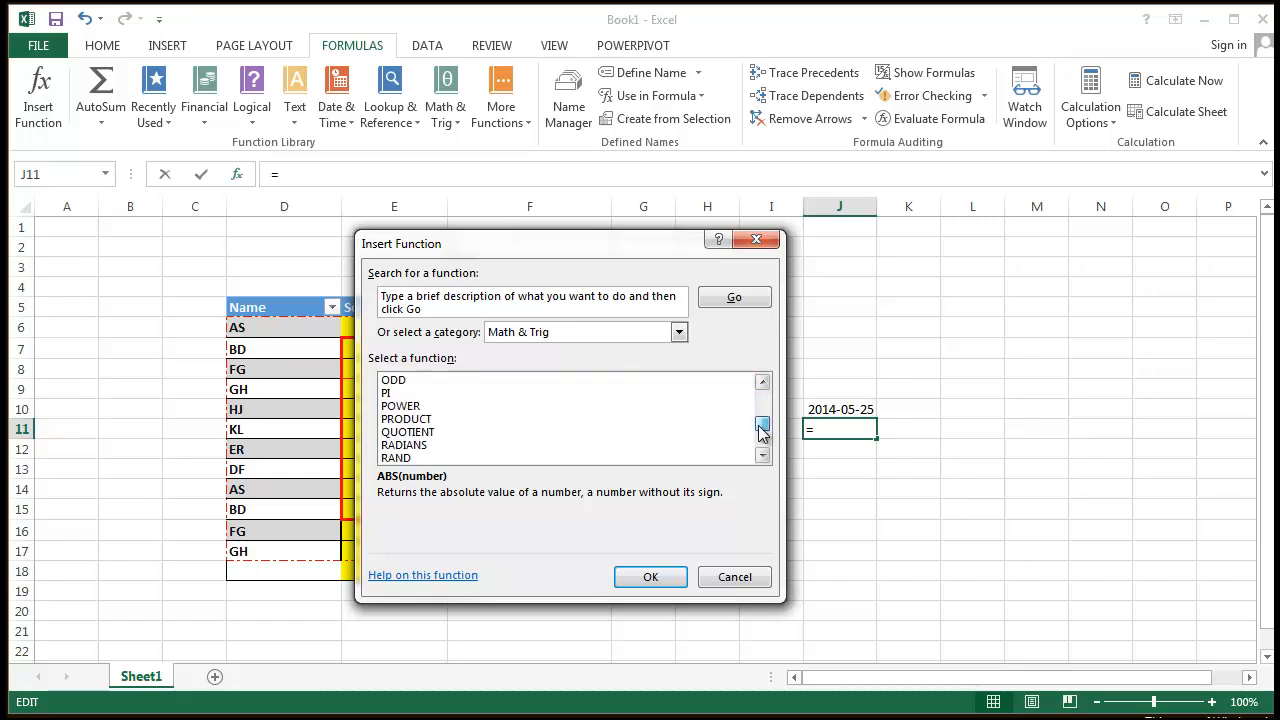
click(444, 420)
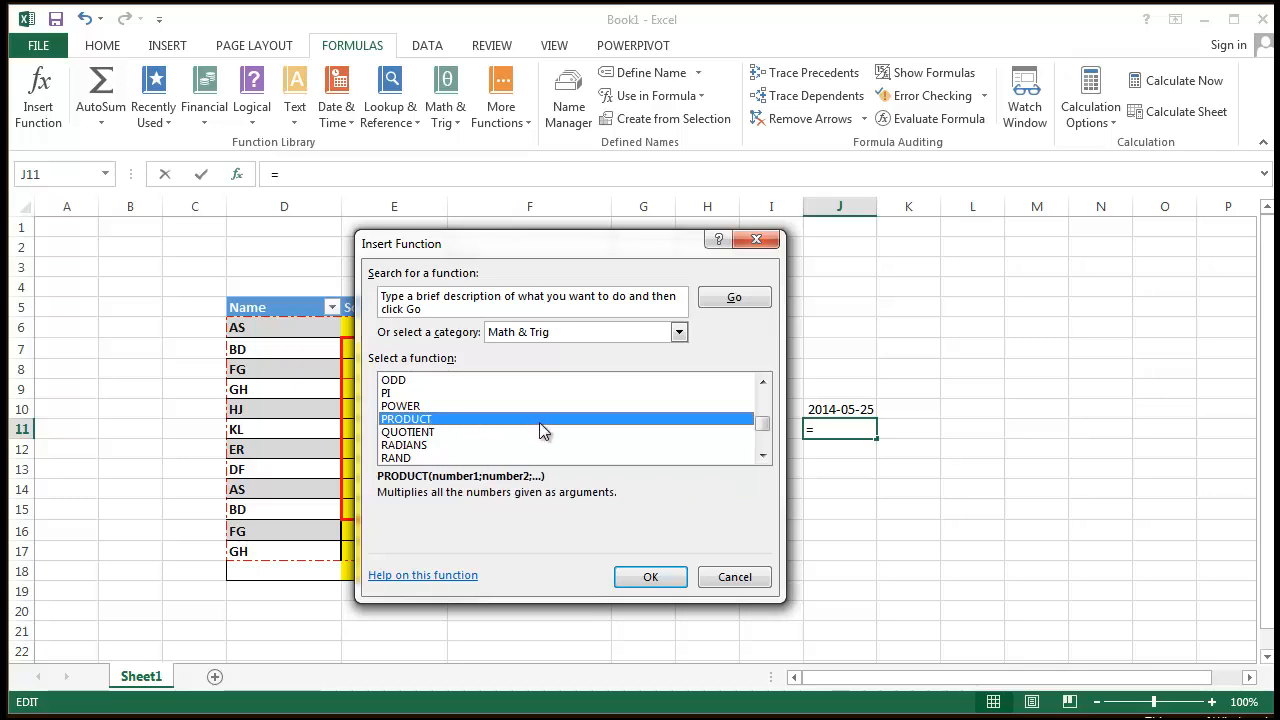
click(652, 580)
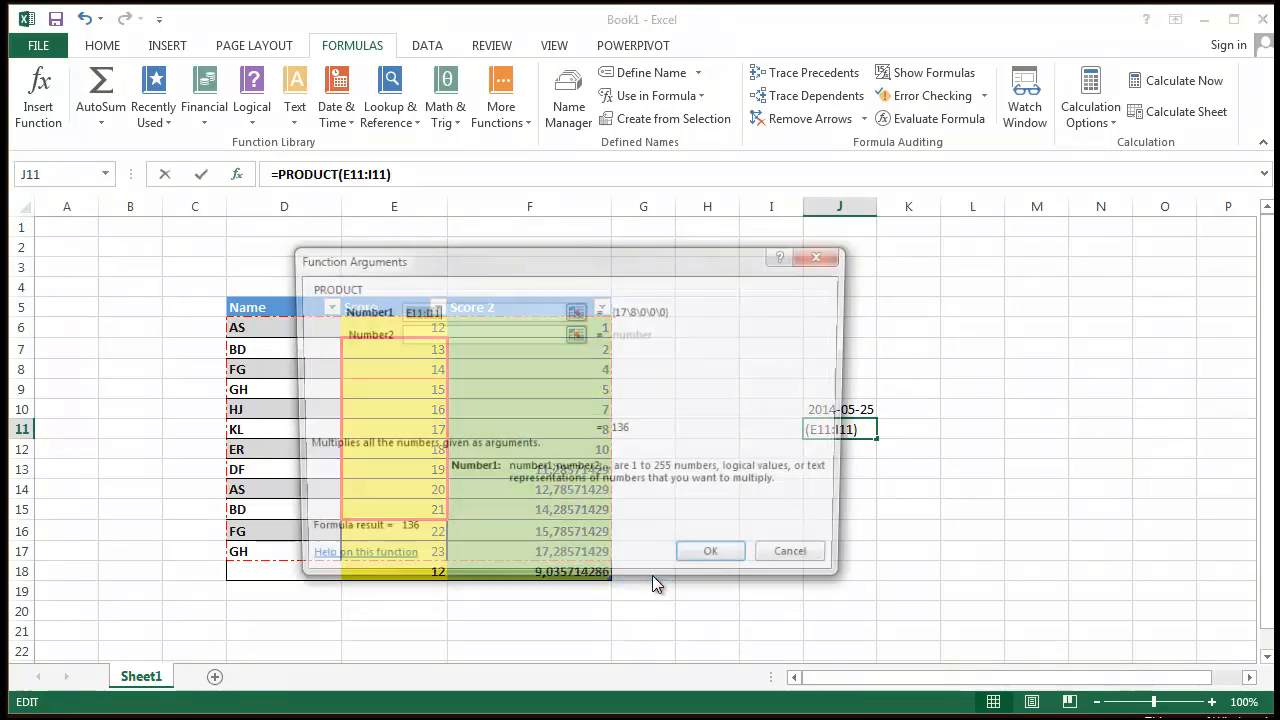
drag(591, 262, 457, 236)
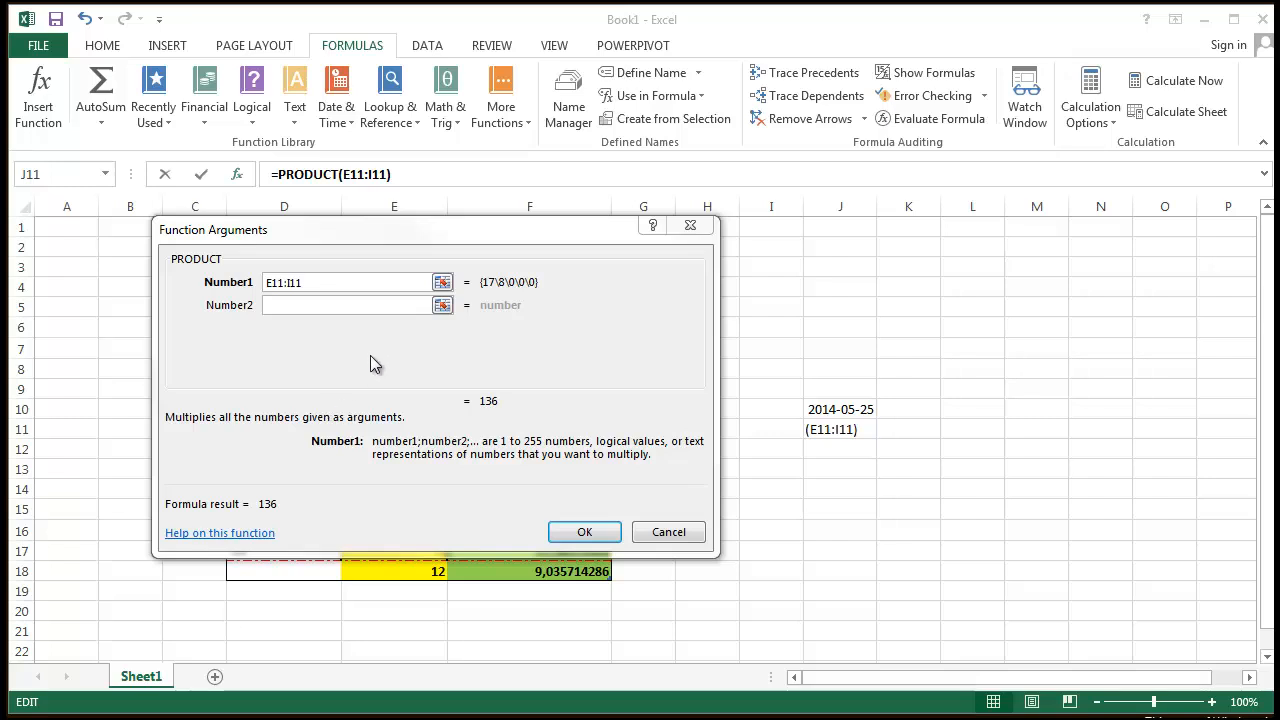
- Set the first two PRODUCT arguments to 20 and 25, replacing the suggested cell range in Number1
click(489, 362)
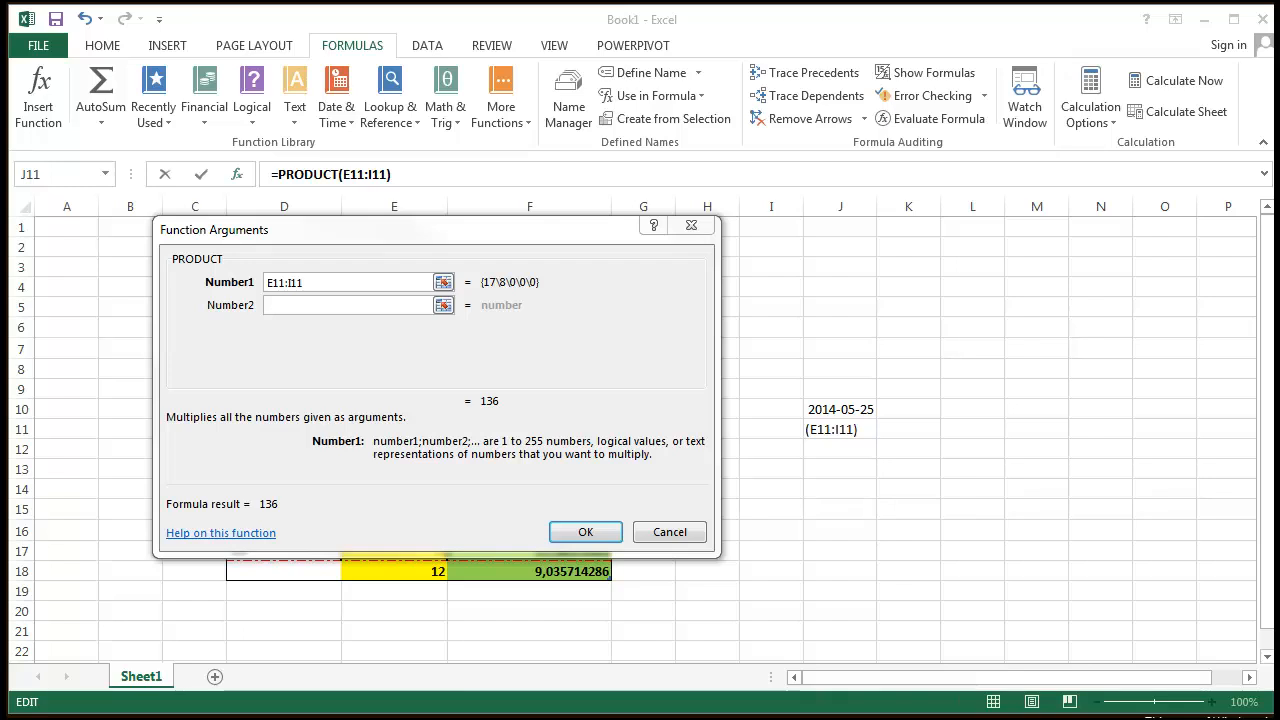
click(354, 287)
drag(354, 287, 232, 283)
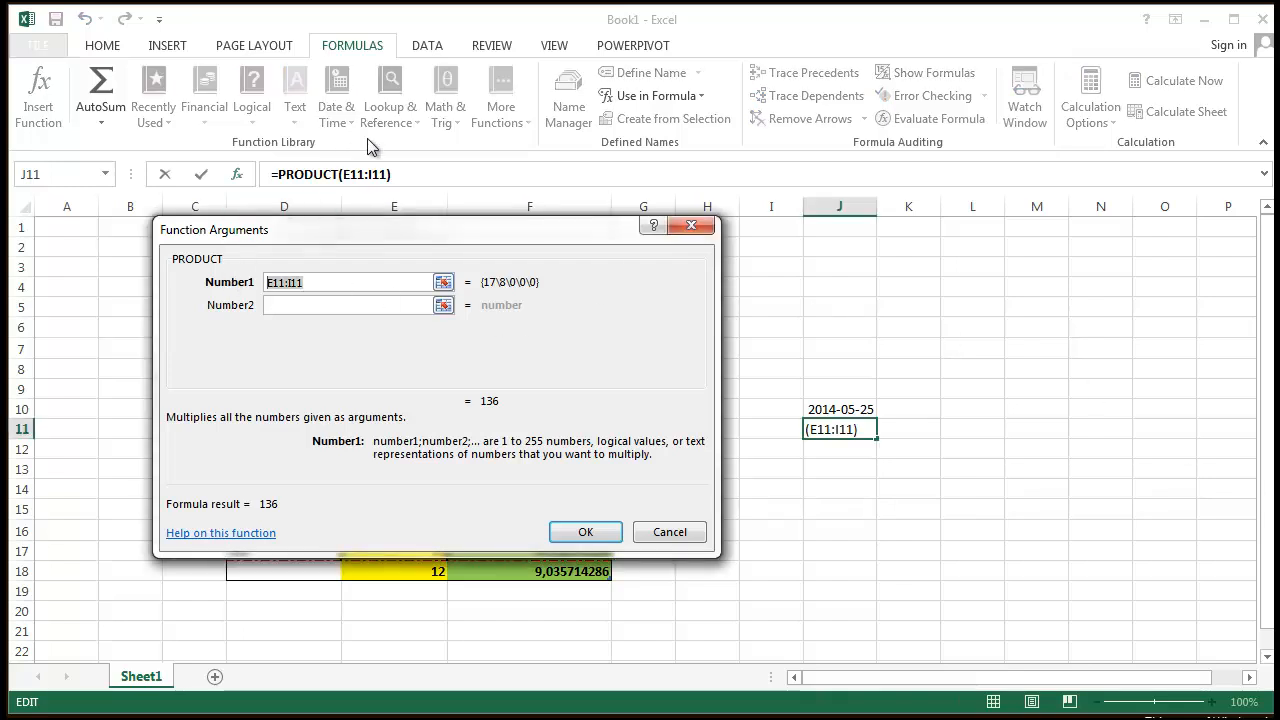
text(20)
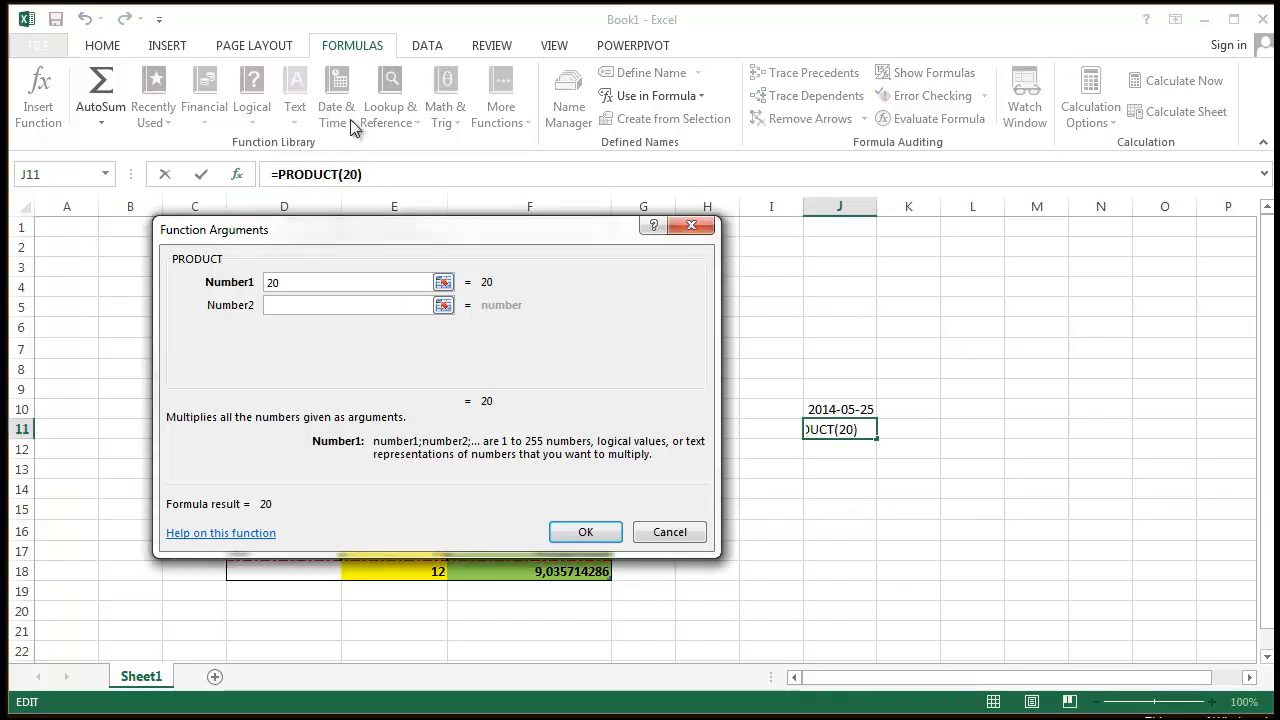
click(376, 306)
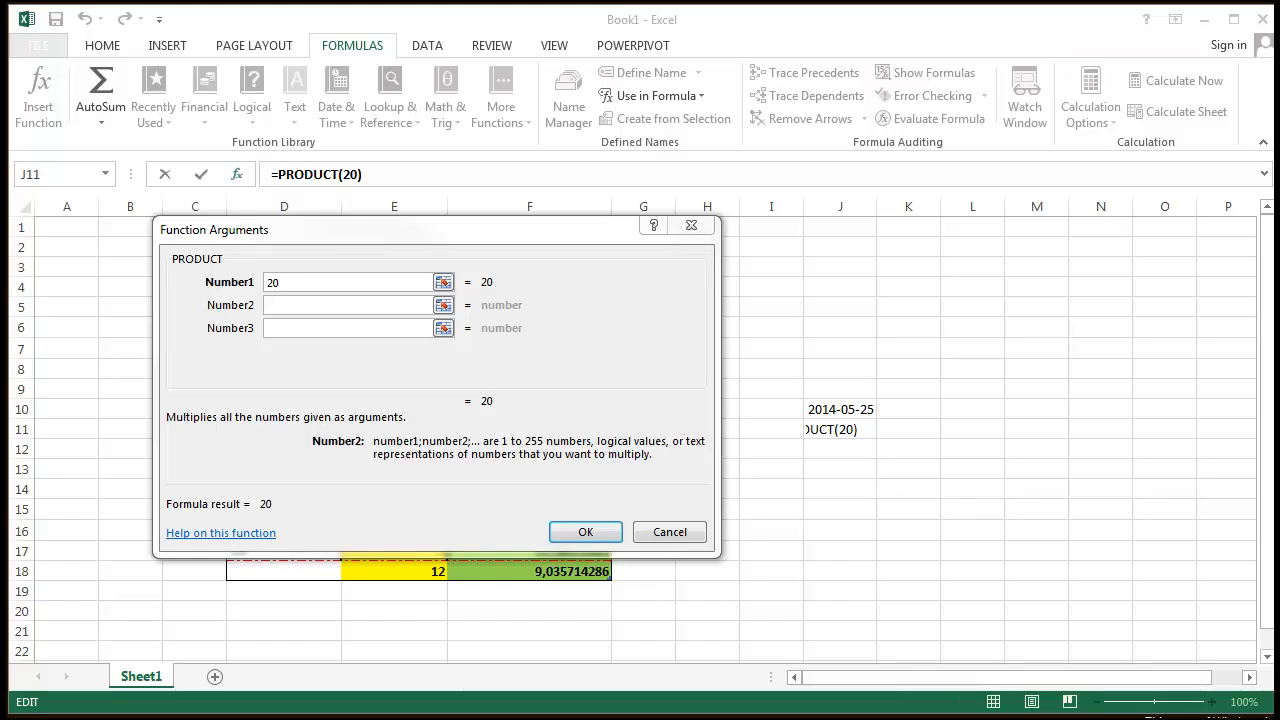
click(312, 305)
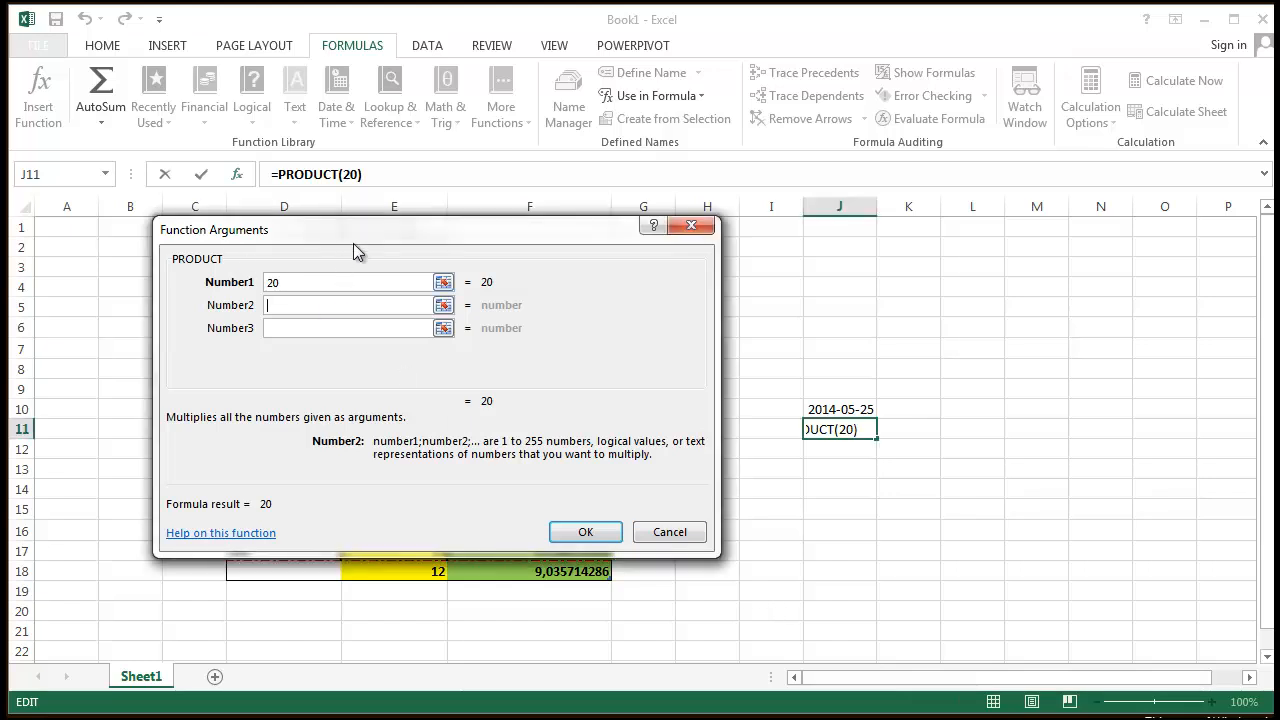
text(25)
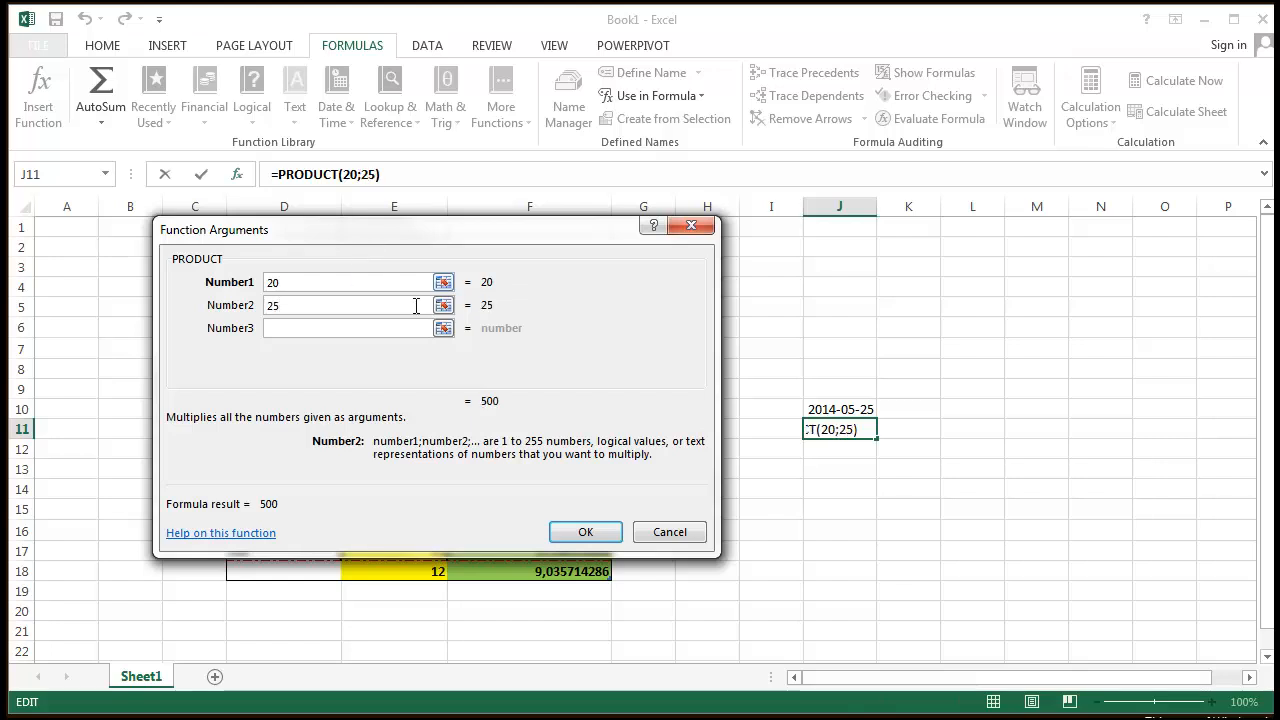
- Set the PRODUCT arguments Number3 to 10, Number4 to 5 and Number5 to 6
click(343, 327)
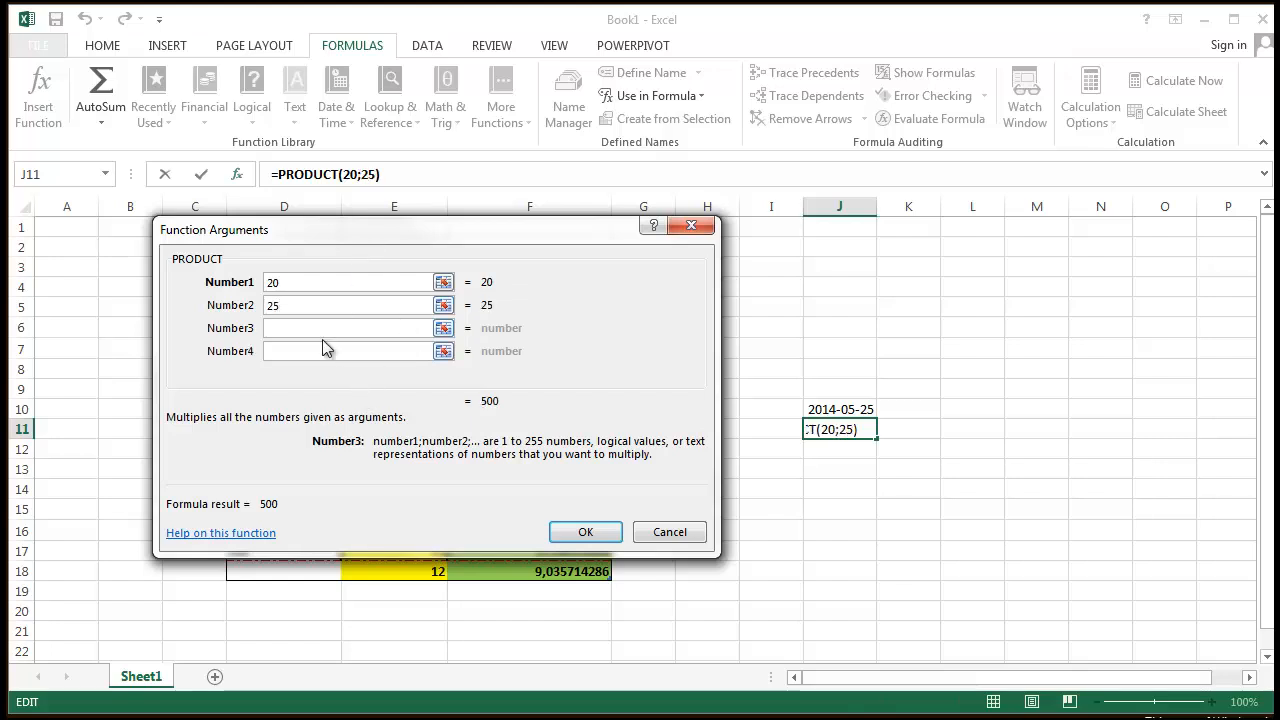
text(10)
click(300, 350)
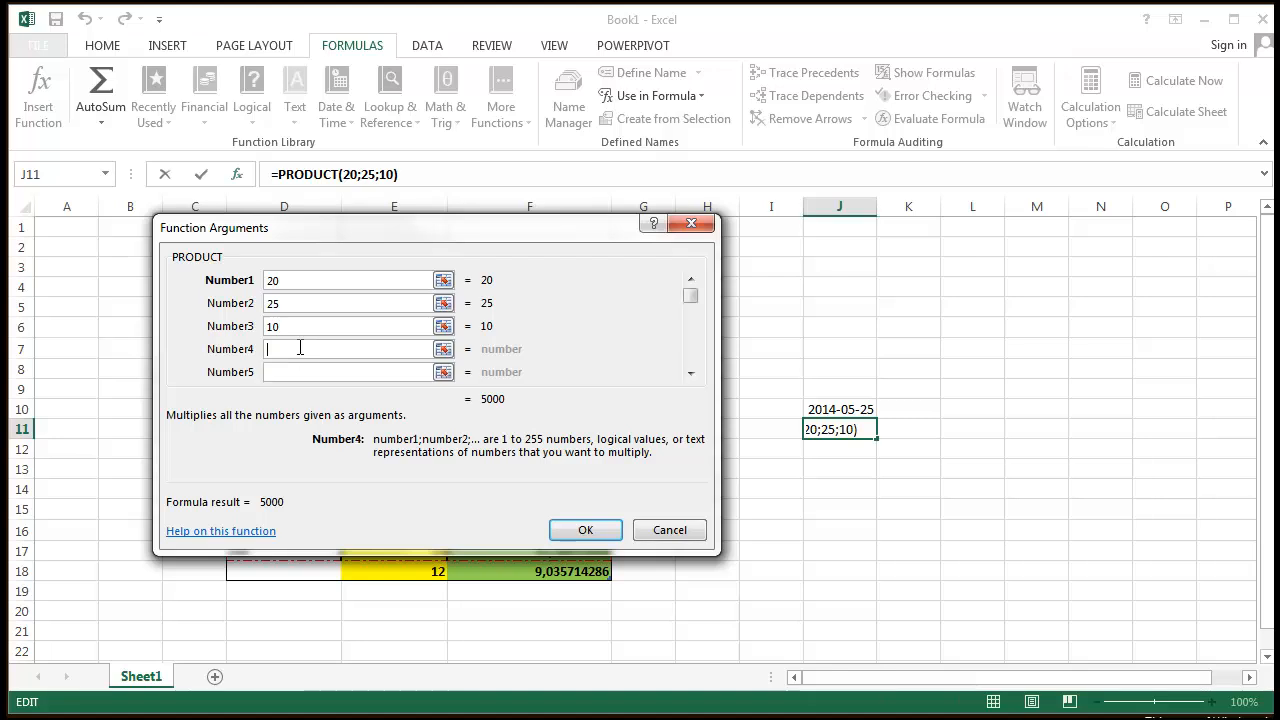
text(5)
click(297, 374)
text(6)
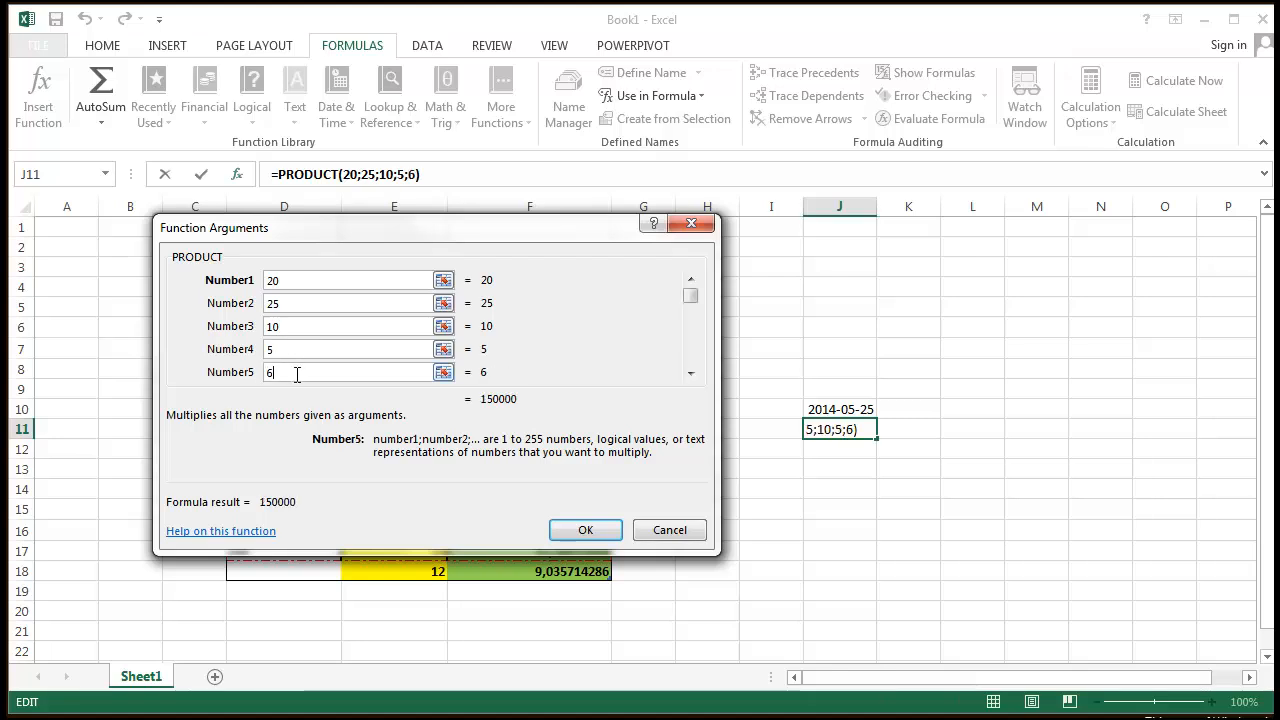
- Set Number6 to 7, Number7 to 5 and Number8 to 6, and insert the PRODUCT function into J11
click(690, 372)
click(294, 370)
text(7)
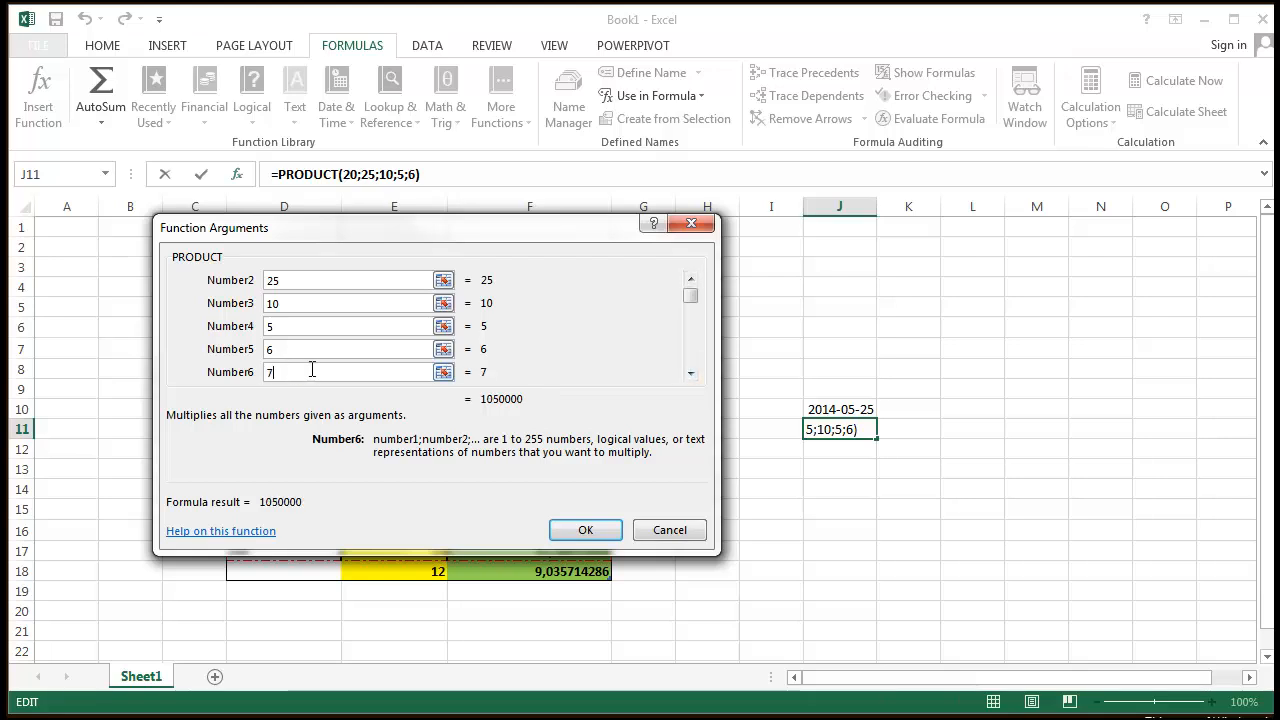
click(691, 373)
click(289, 371)
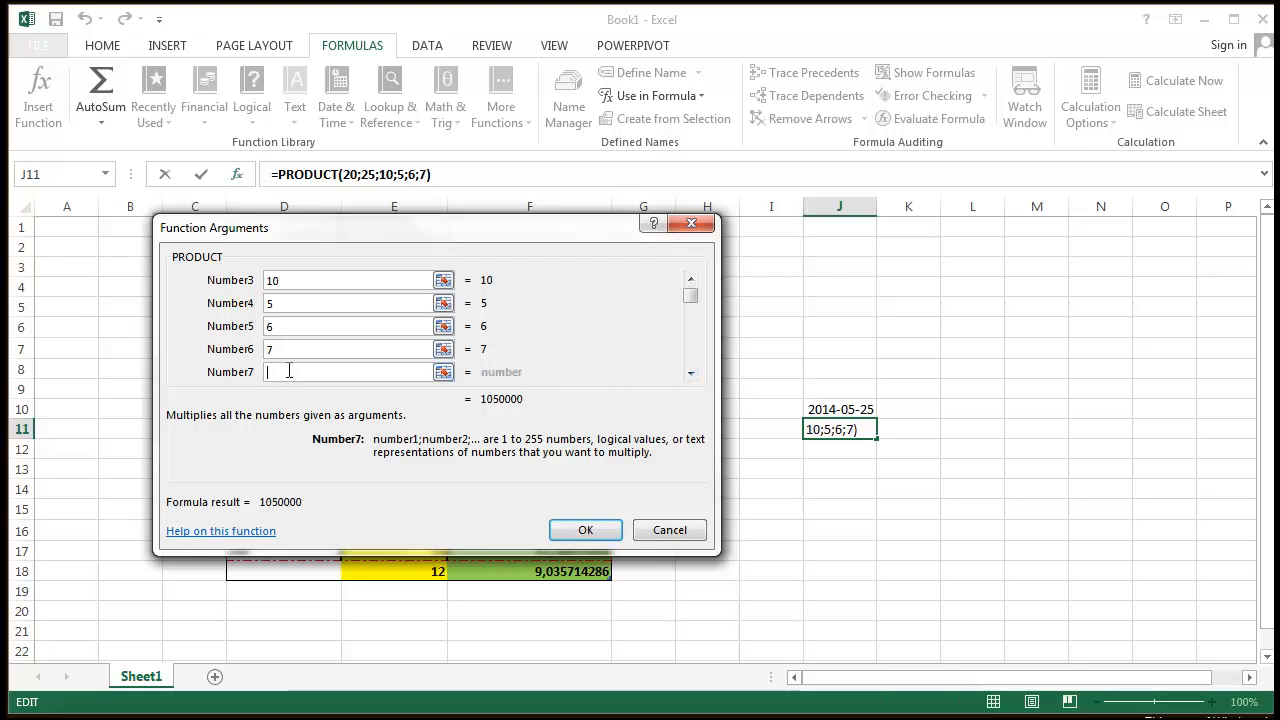
text(5)
click(690, 373)
click(332, 372)
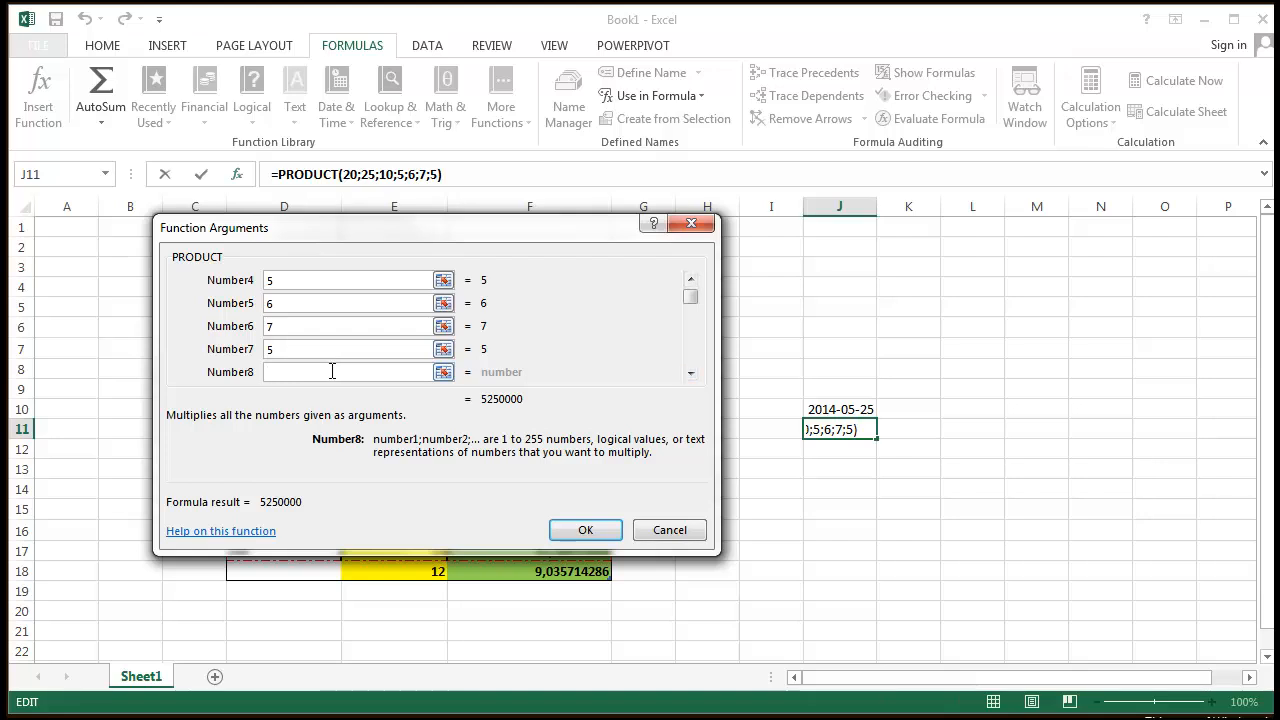
text(6)
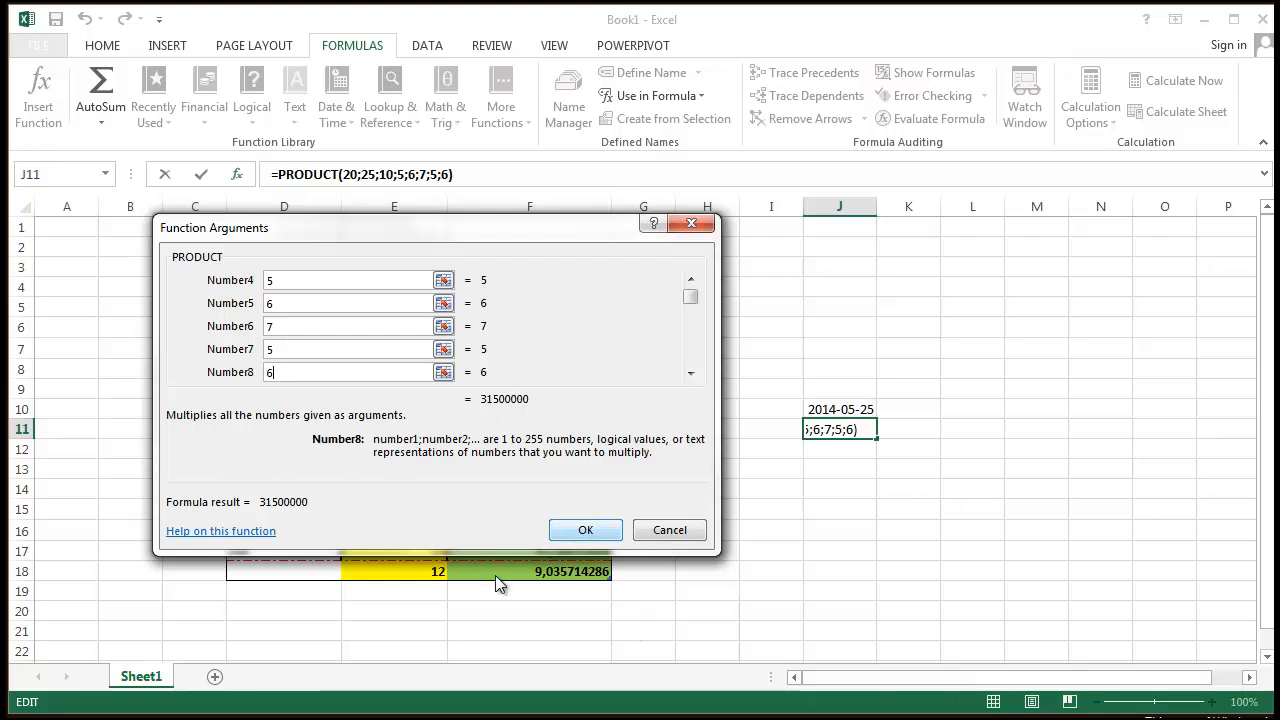
click(580, 530)
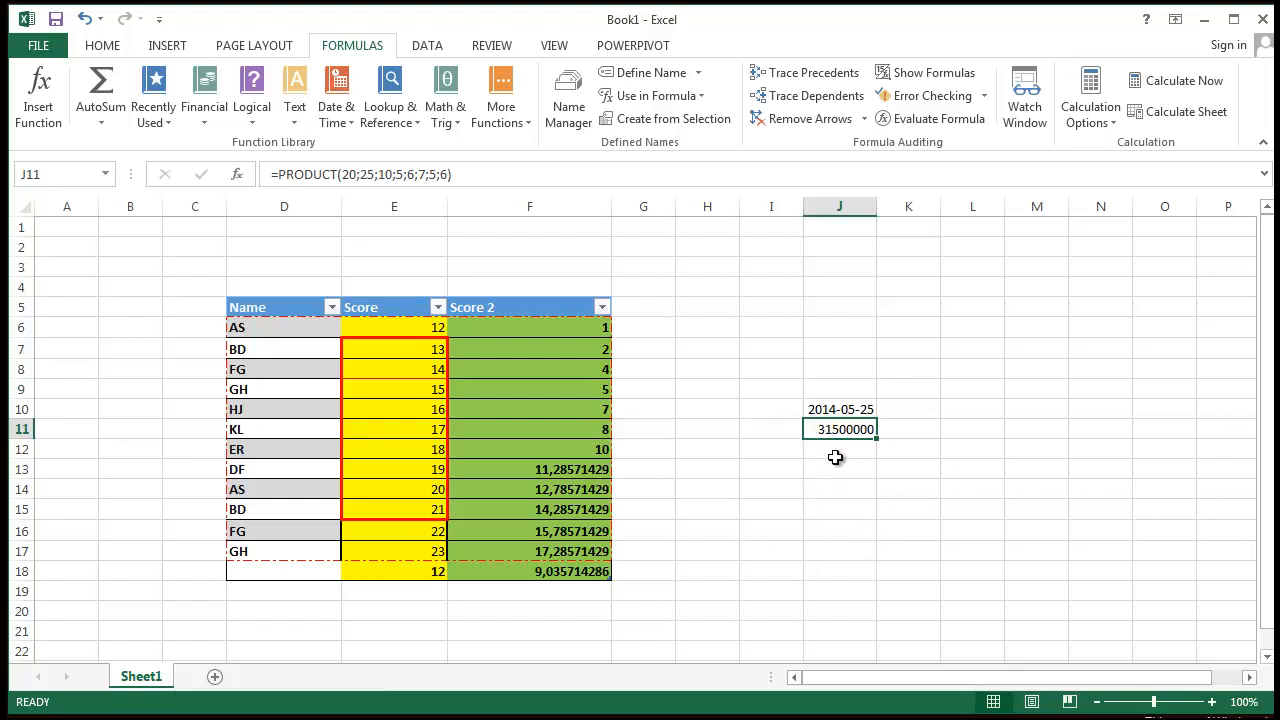
- Open the PRODUCT formula of cell J11 for editing and examine its individual arguments and their separators
click(269, 172)
drag(339, 165, 466, 165)
click(473, 168)
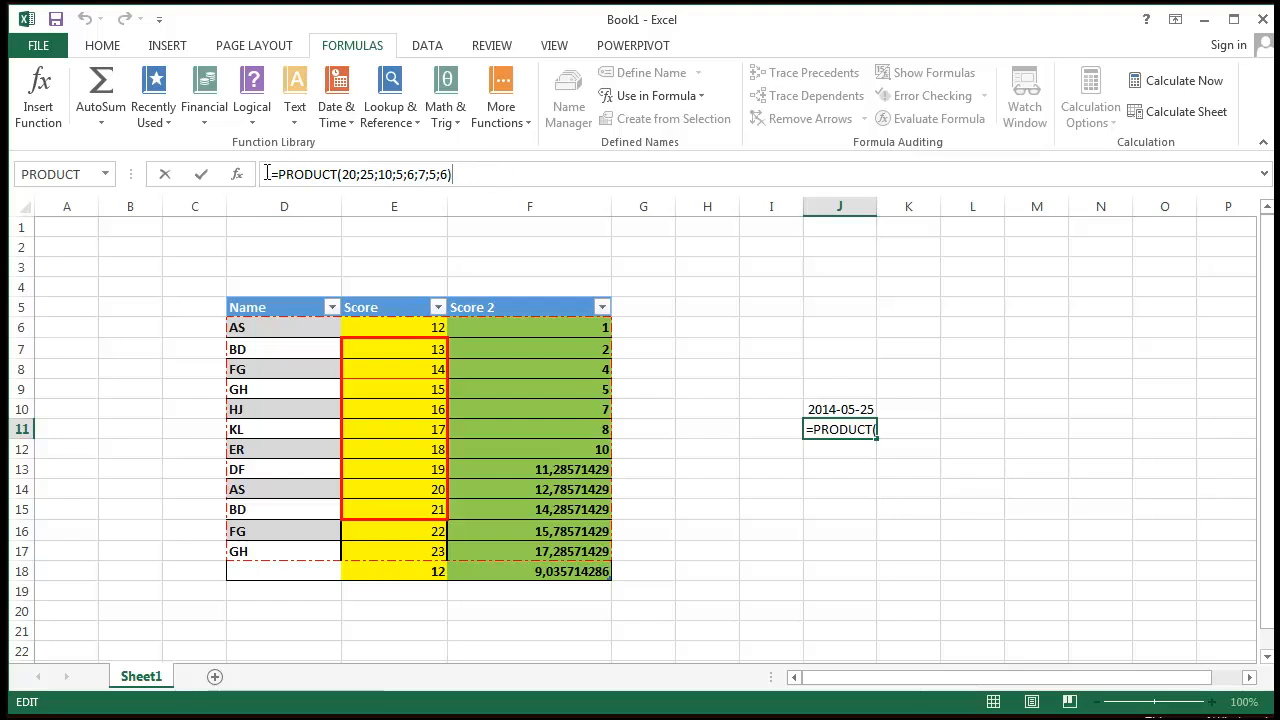
drag(359, 174, 393, 175)
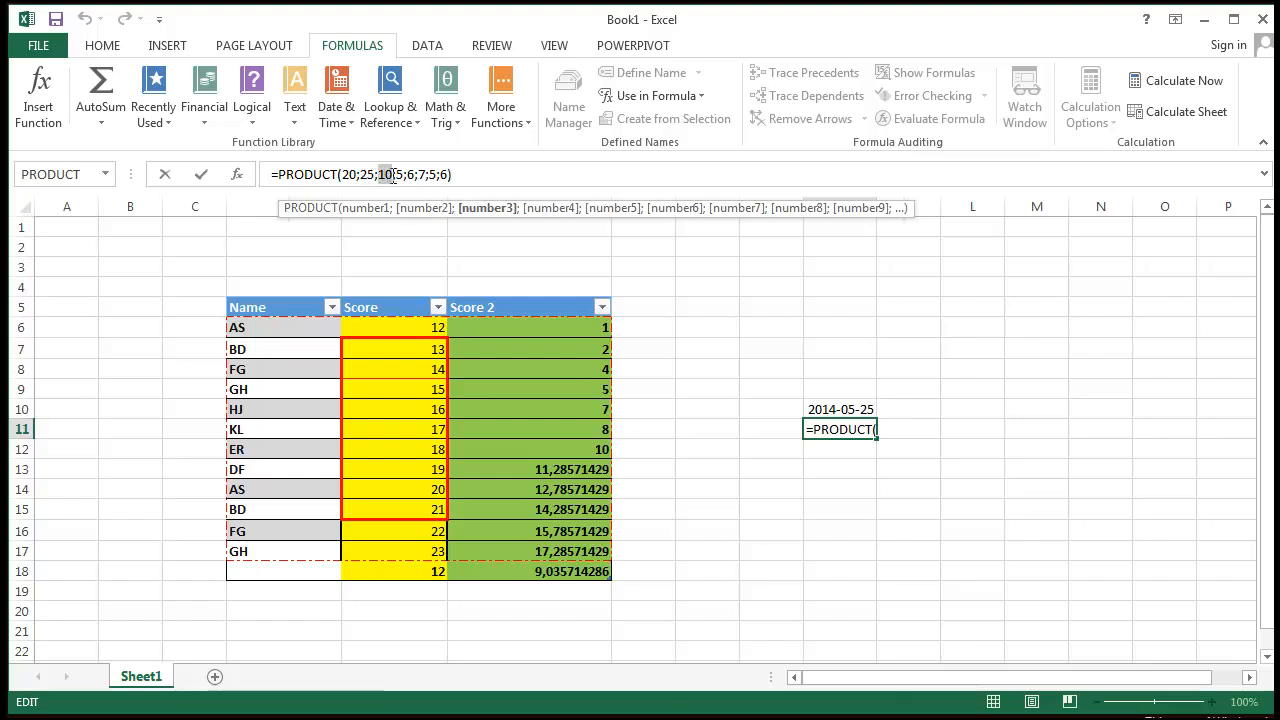
click(419, 174)
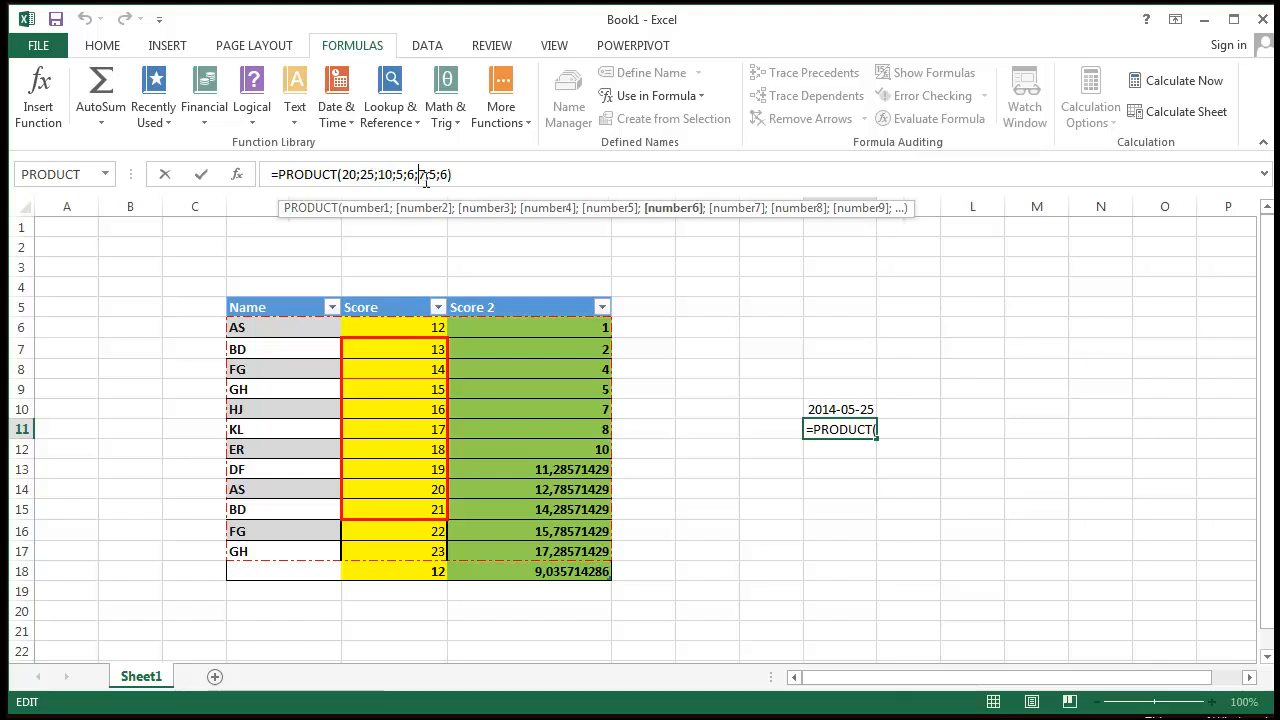